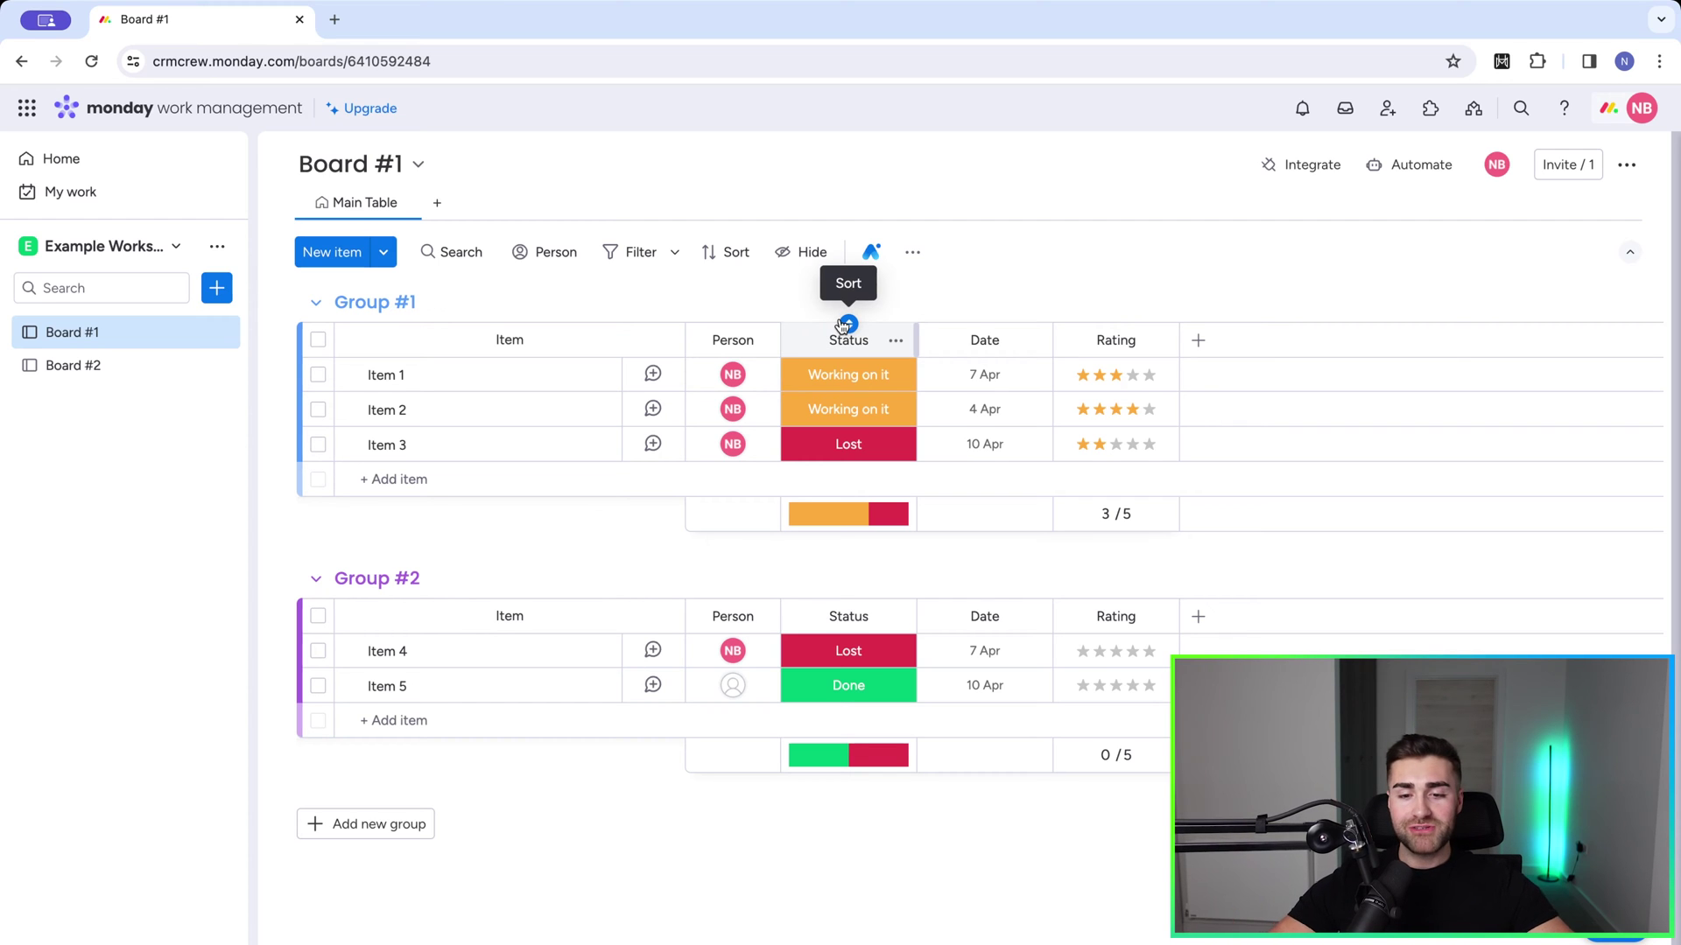
Add Step #1, Step #2 and Step #3 labels to Item 1's Status column
left_click(848, 386)
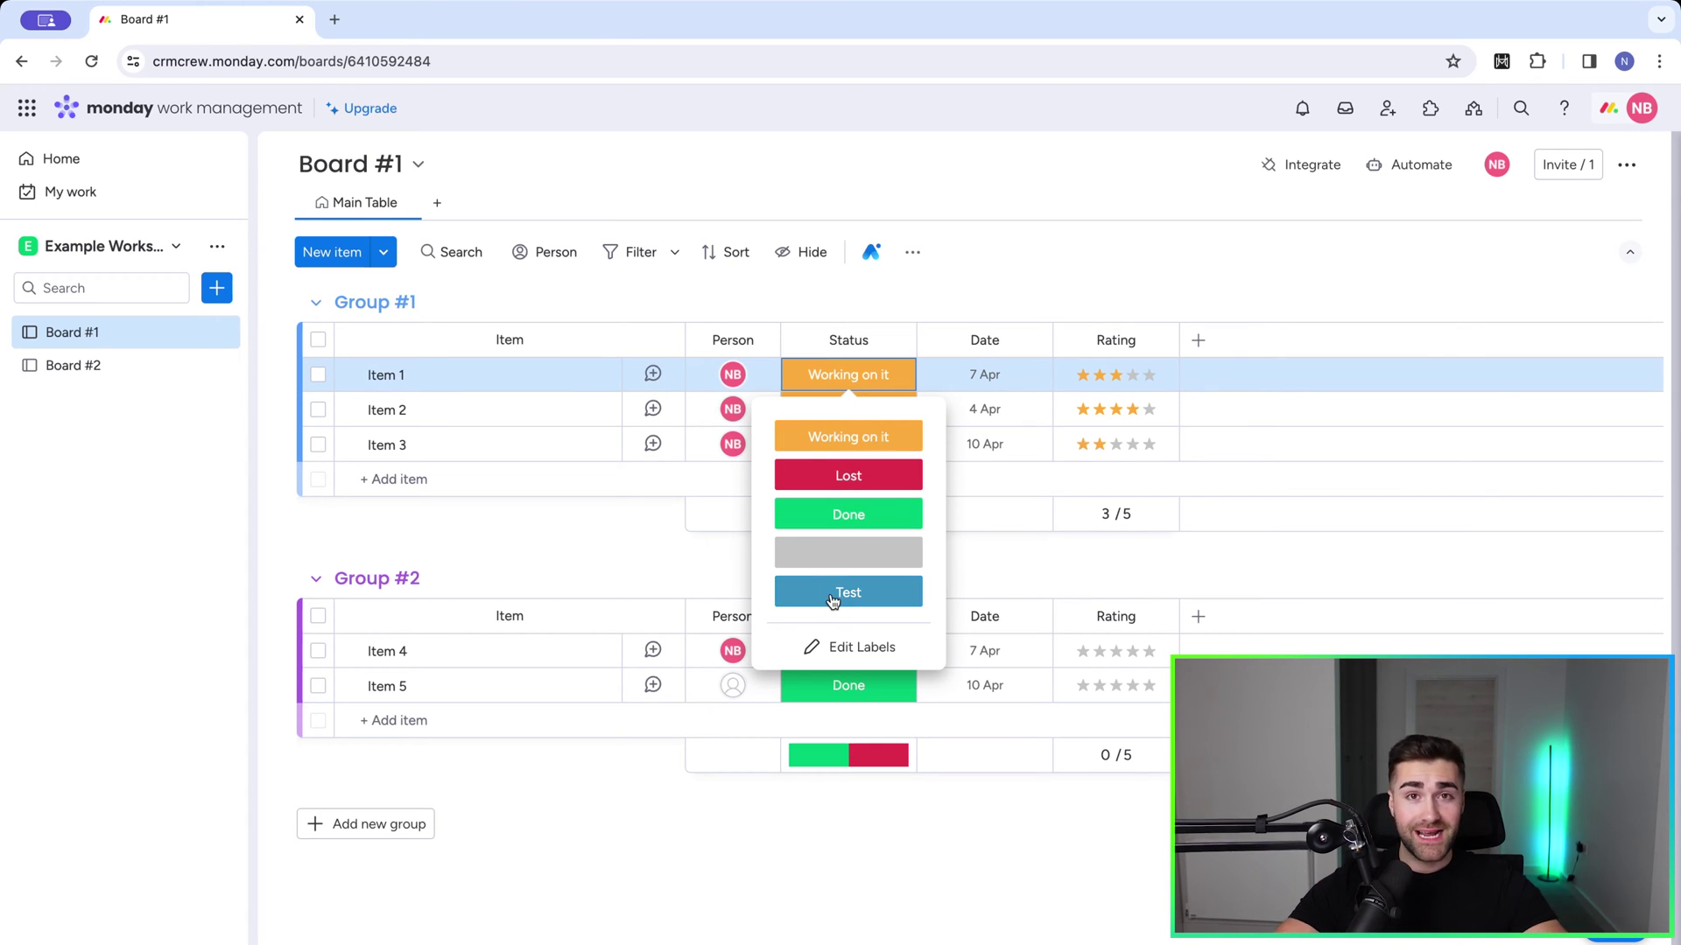
left_click(854, 649)
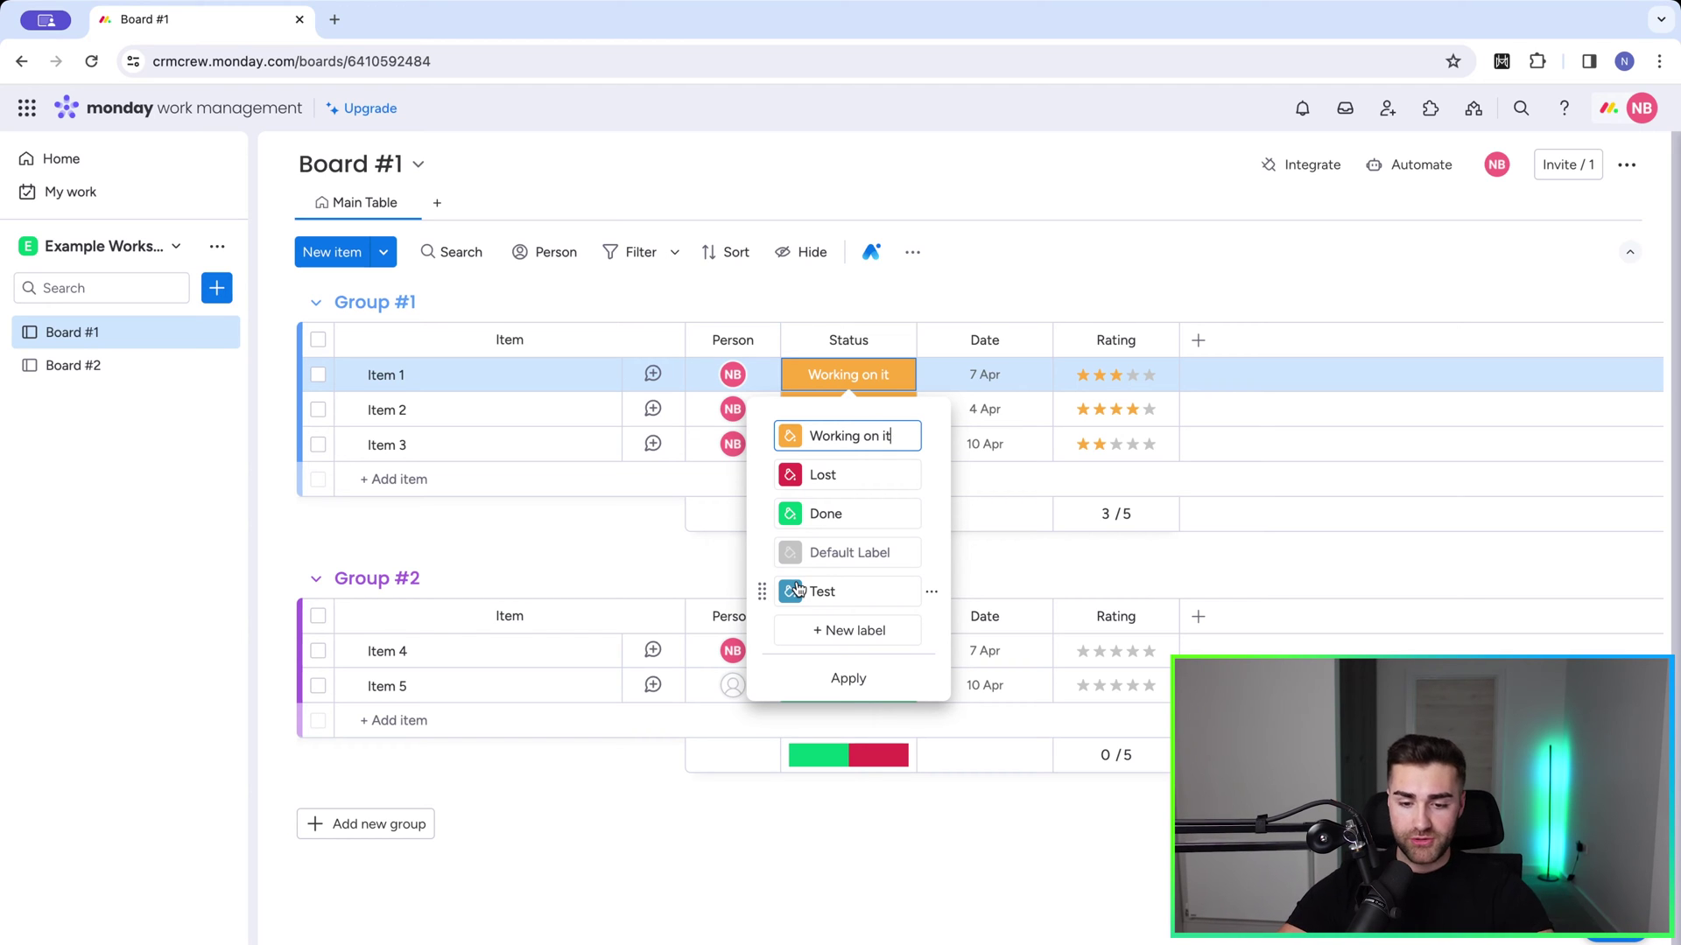
left_click(842, 630)
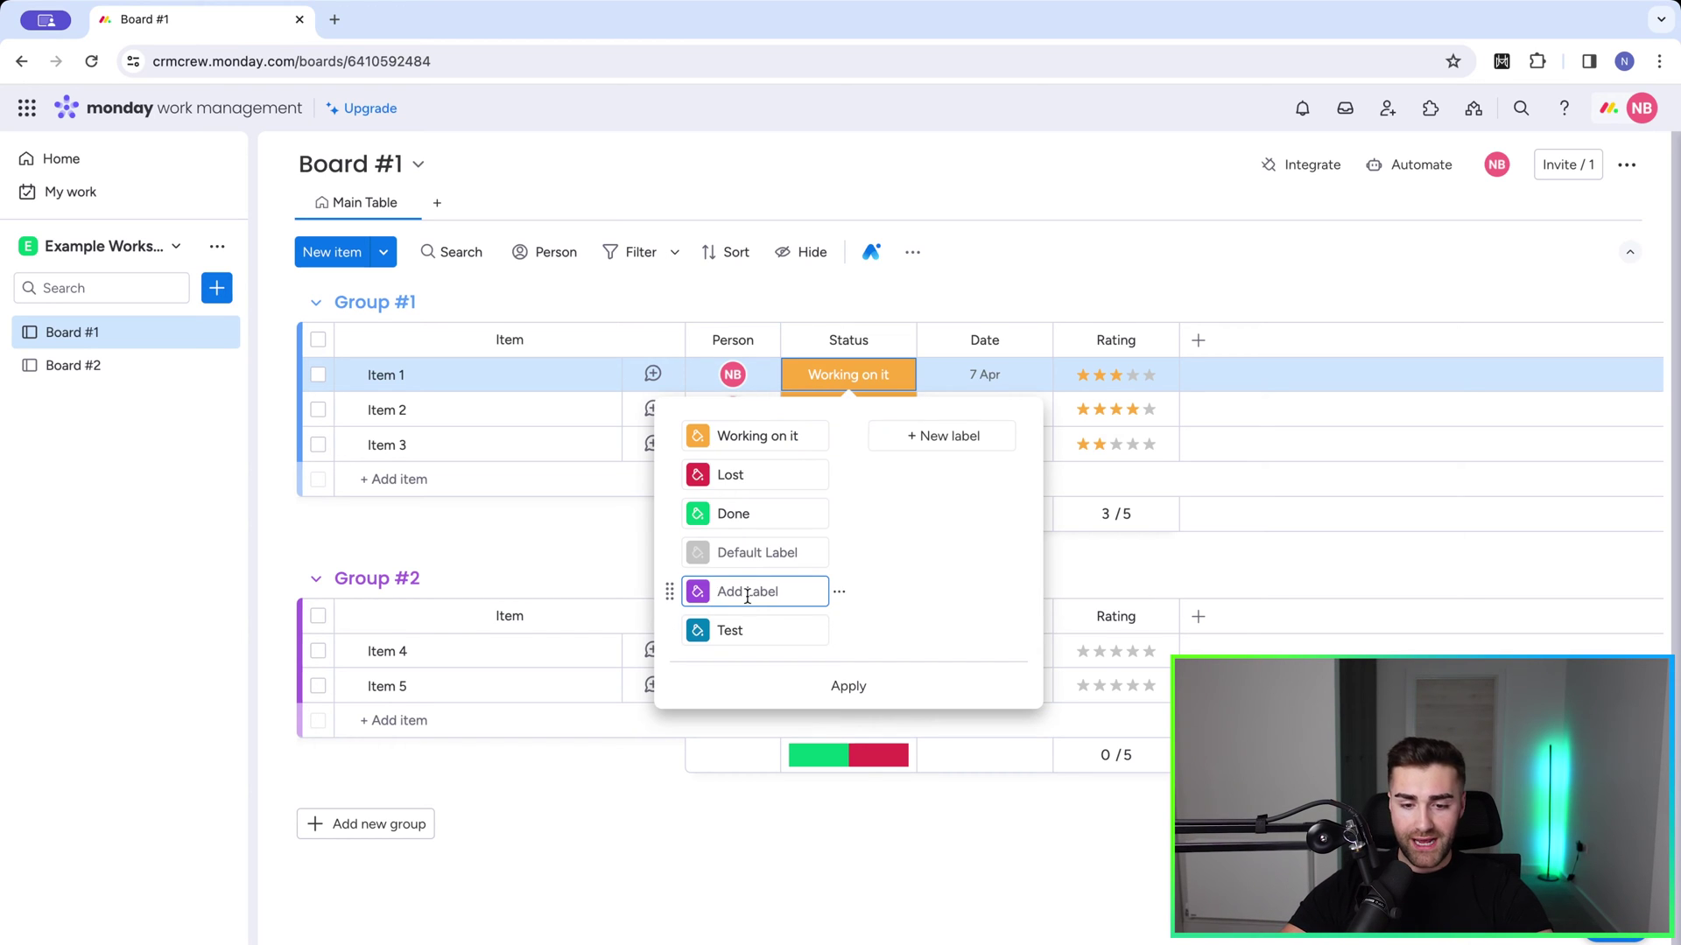
type("Example")
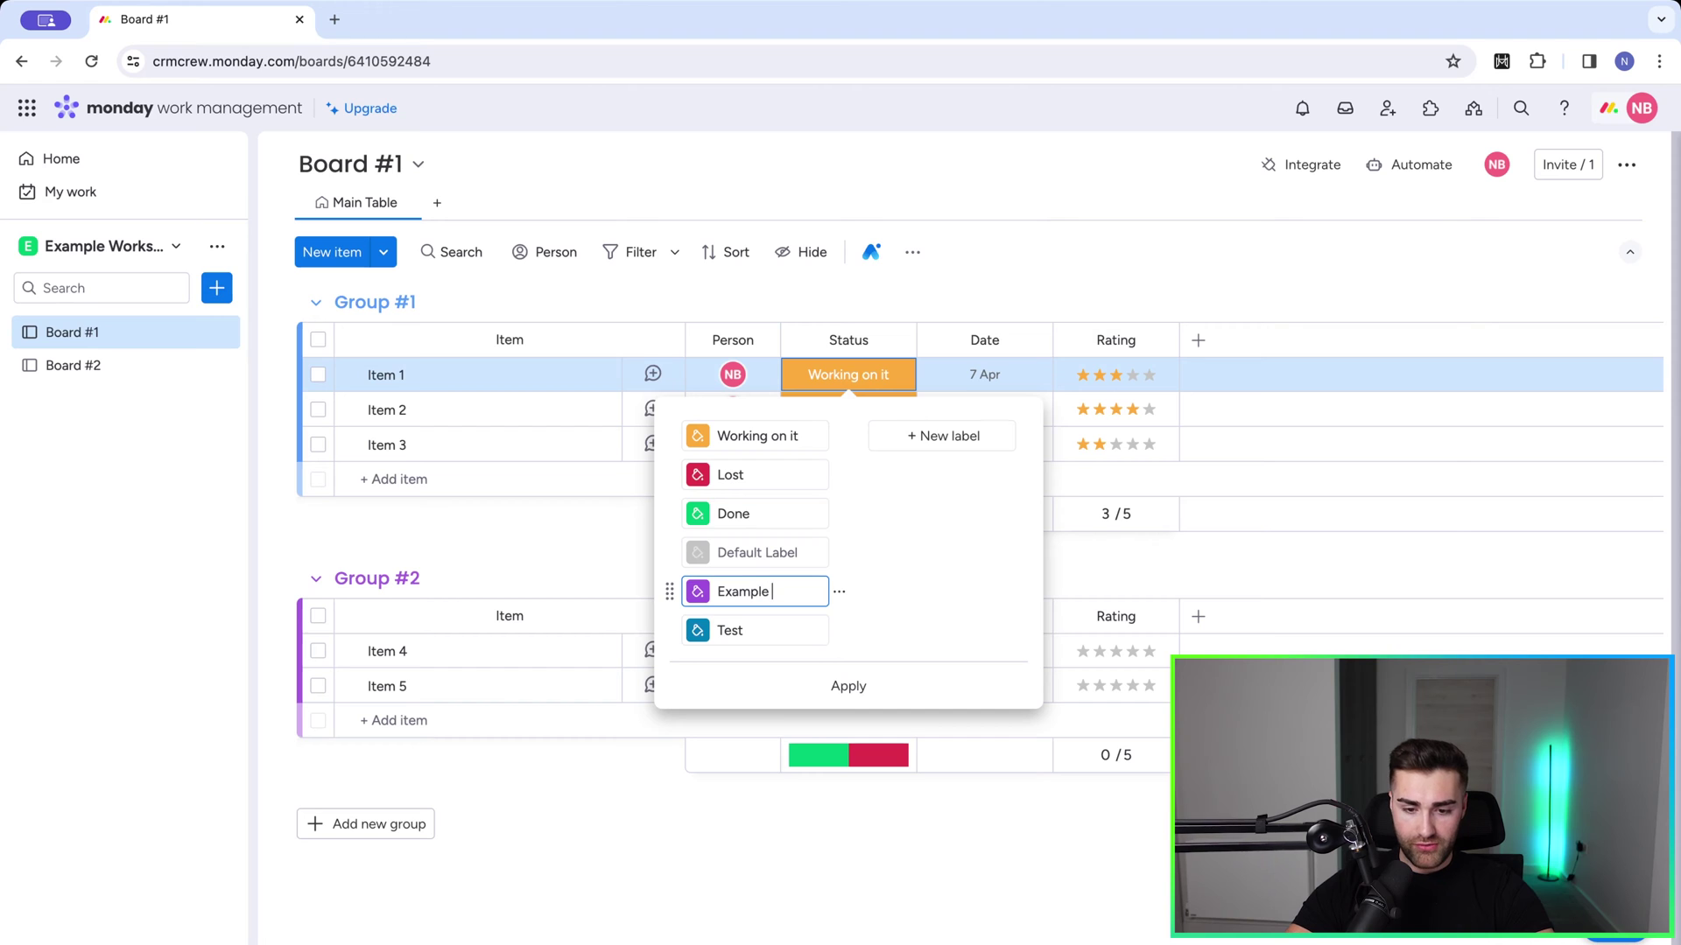
key("ctrl+a")
type("Step #1")
left_click(911, 436)
type("Step")
left_click(919, 475)
type("S")
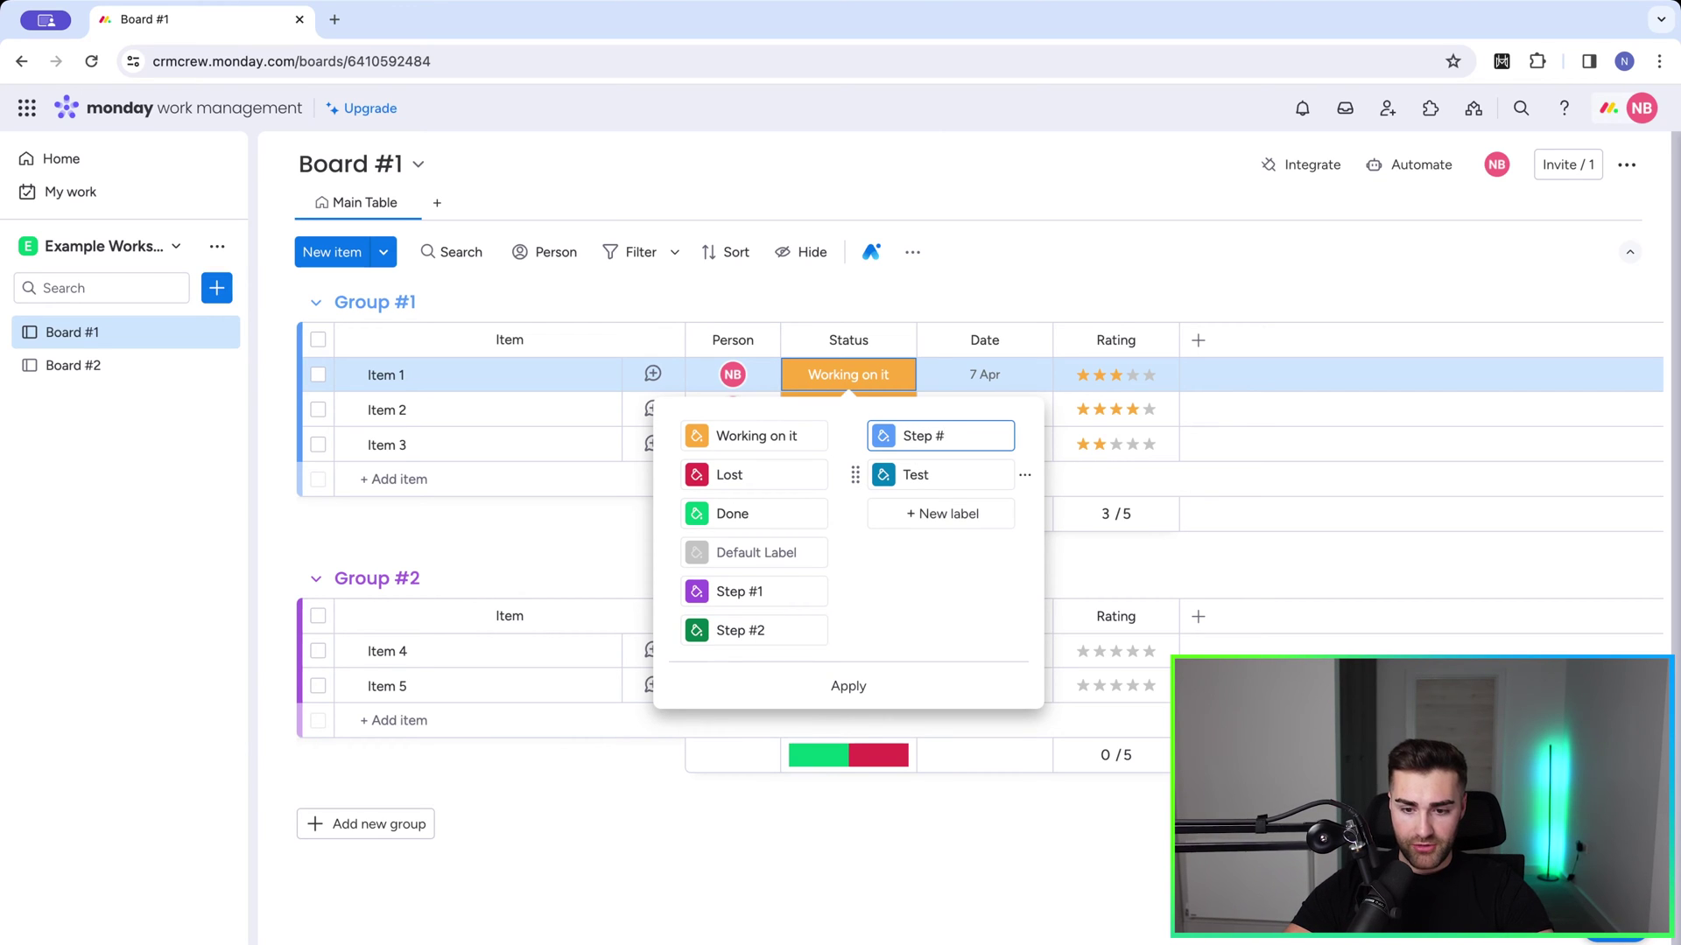
Delete the Test label, deactivate Working on it, and apply the label changes
left_click(1024, 474)
left_click(1104, 522)
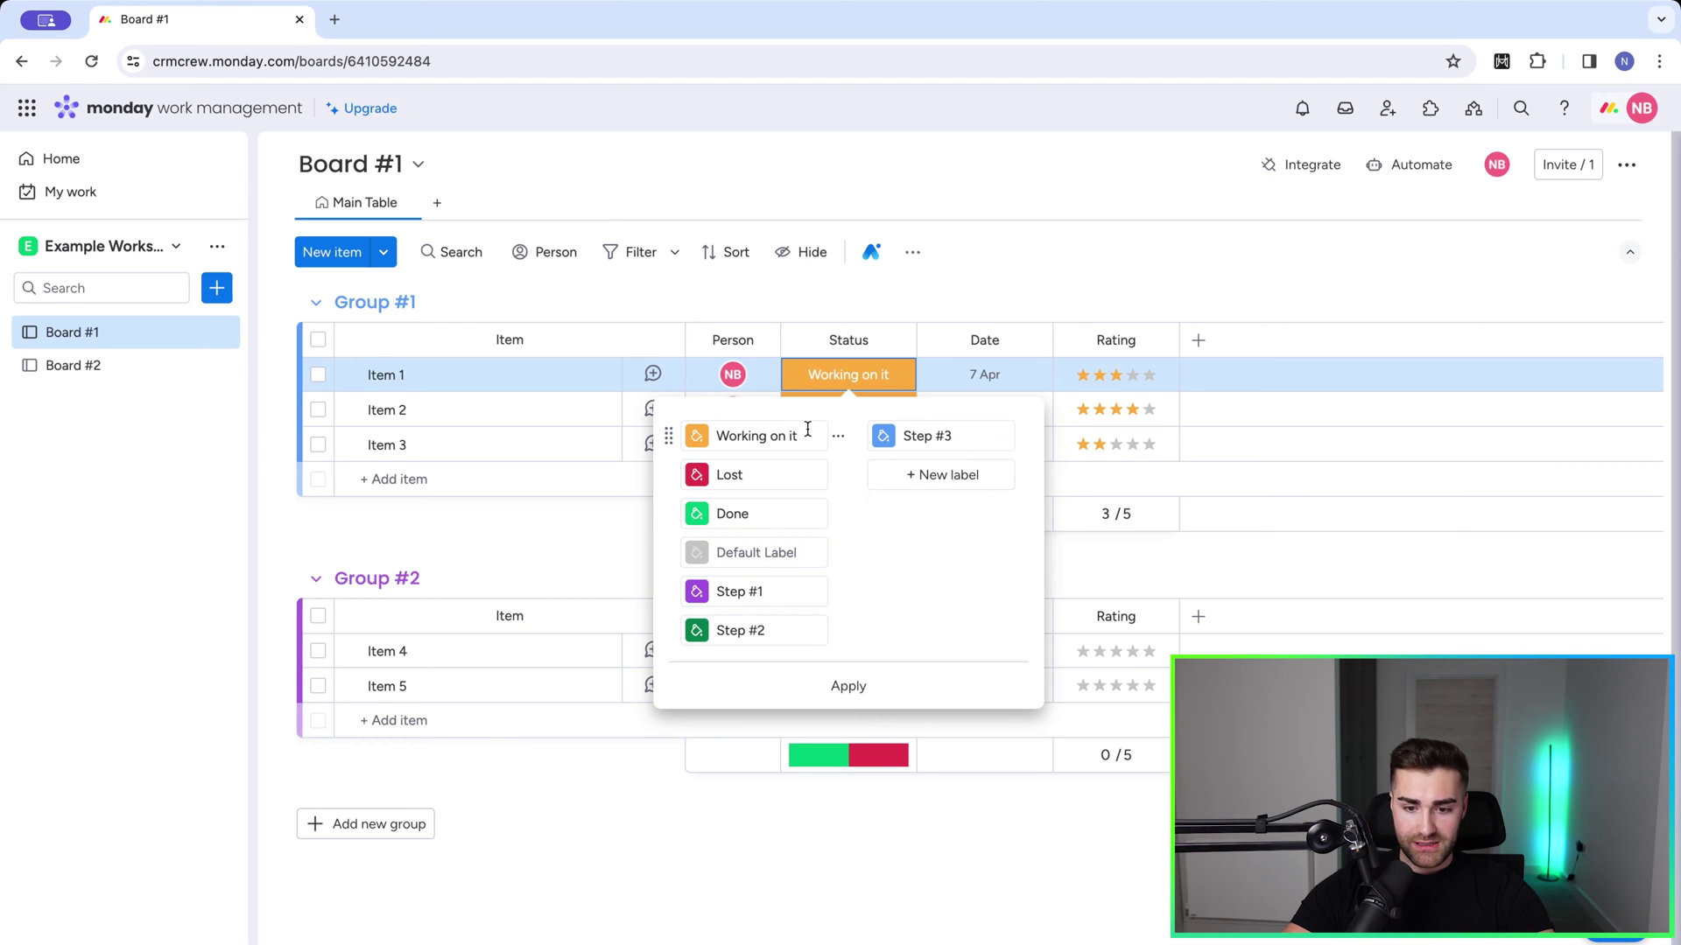
left_click(837, 436)
left_click(942, 453)
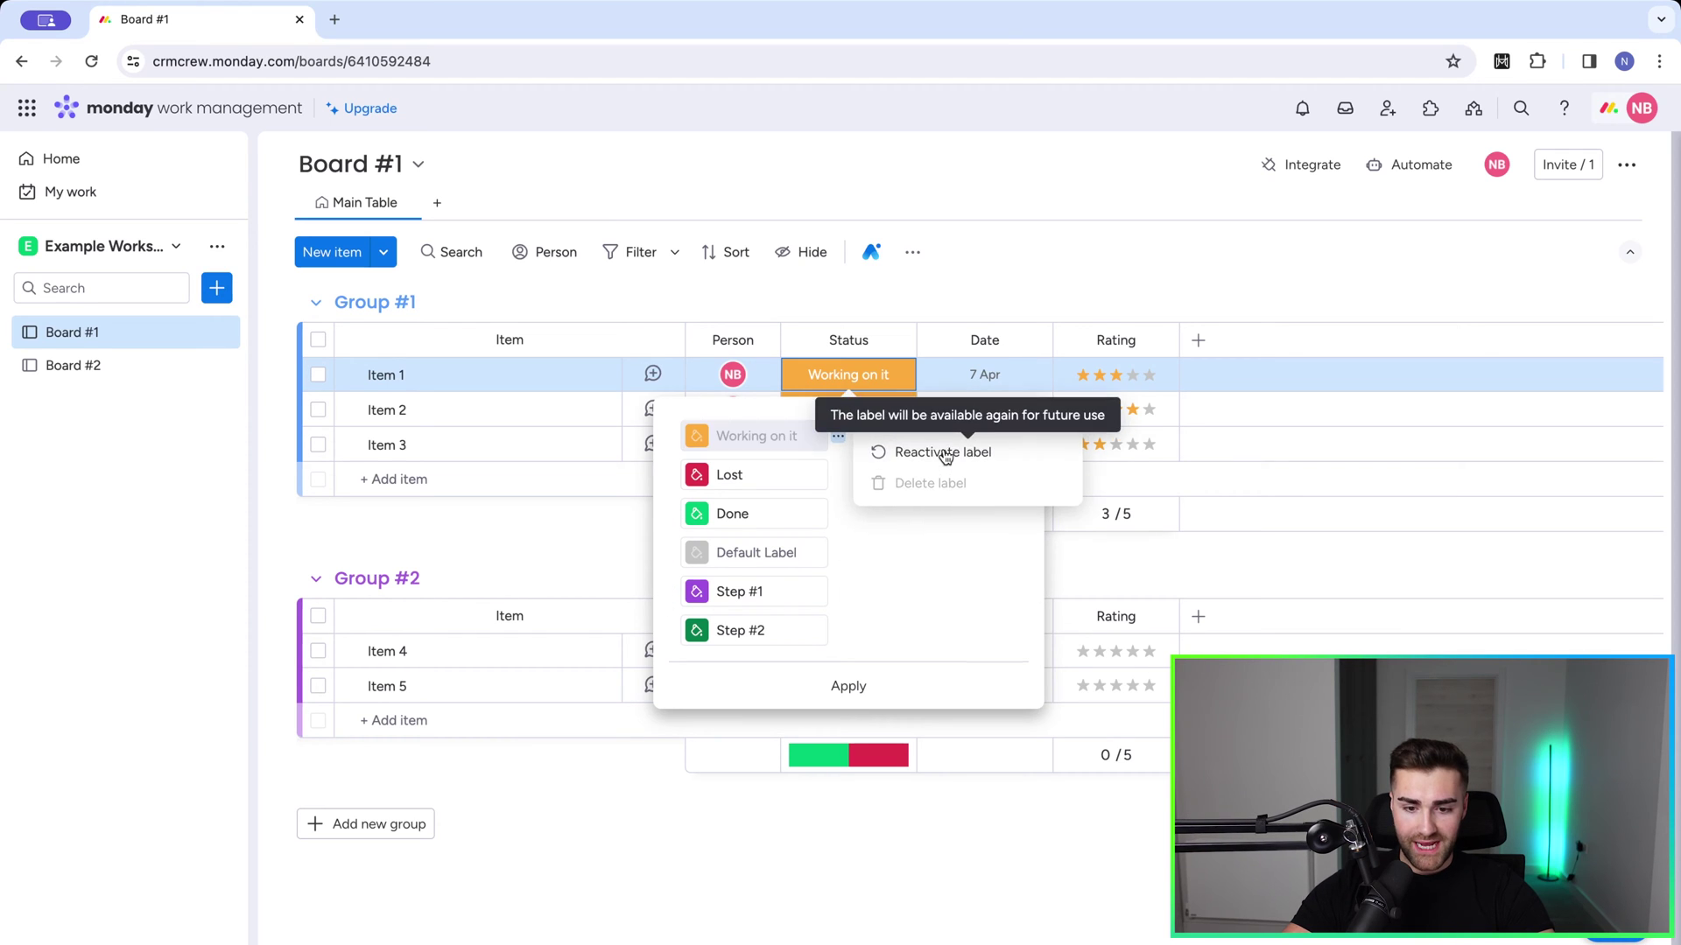
left_click(845, 409)
left_click(845, 409)
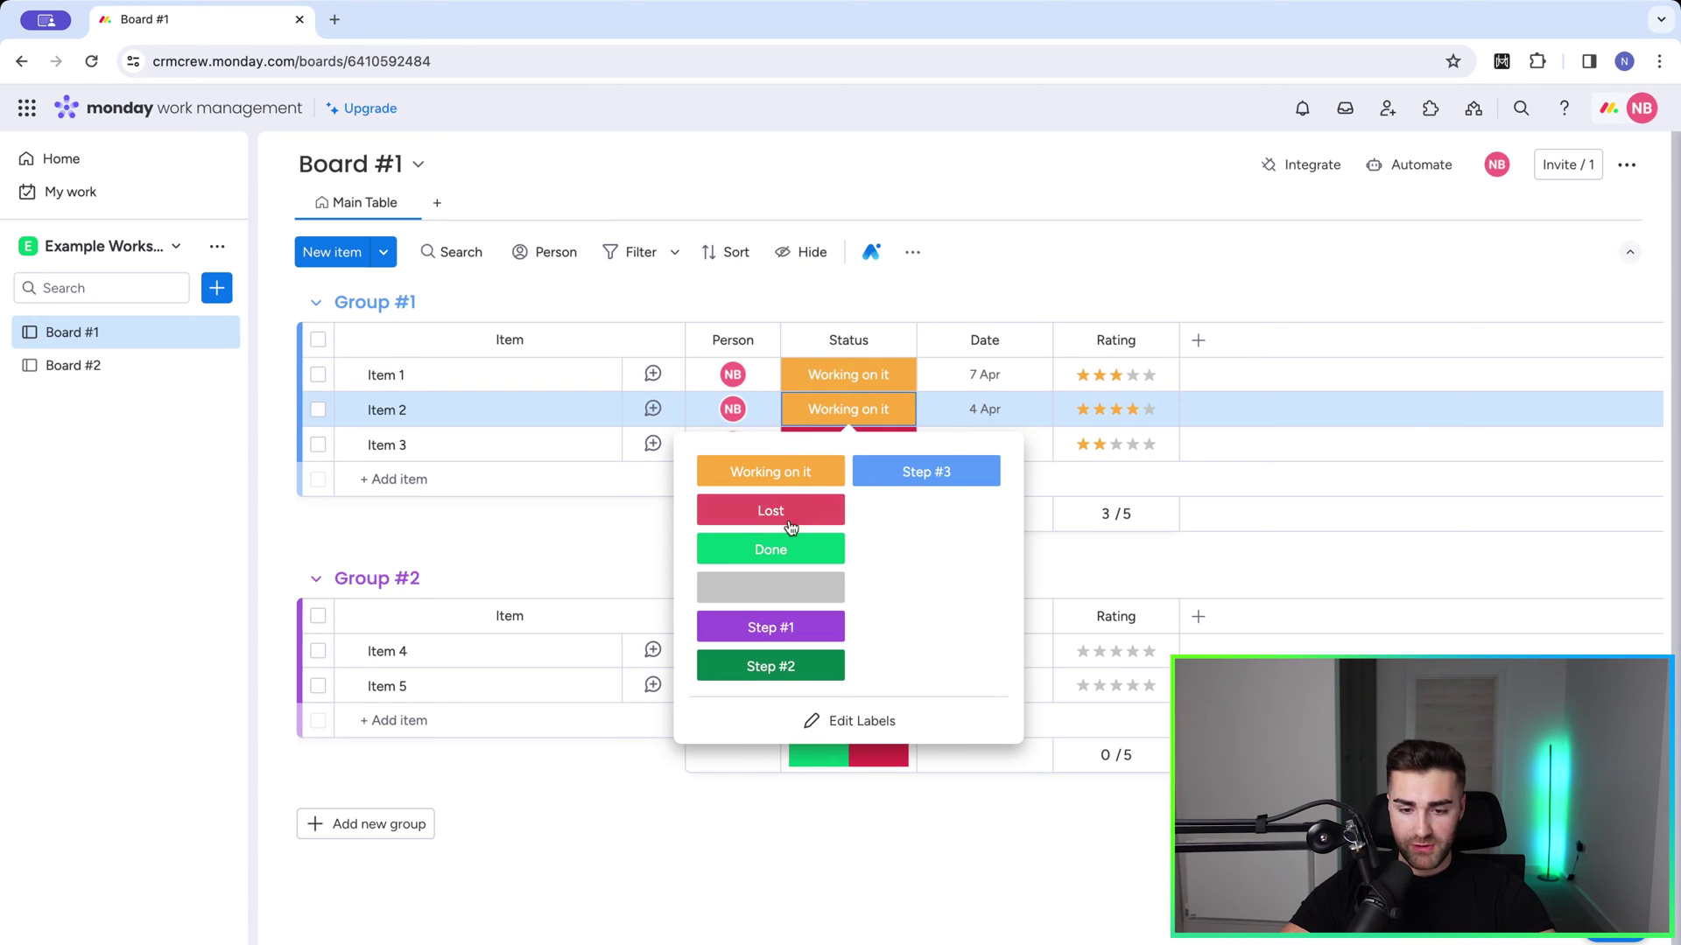
Add a Kanban view to Board #1 by searching 'kanban' in the views catalogue
left_click(1040, 233)
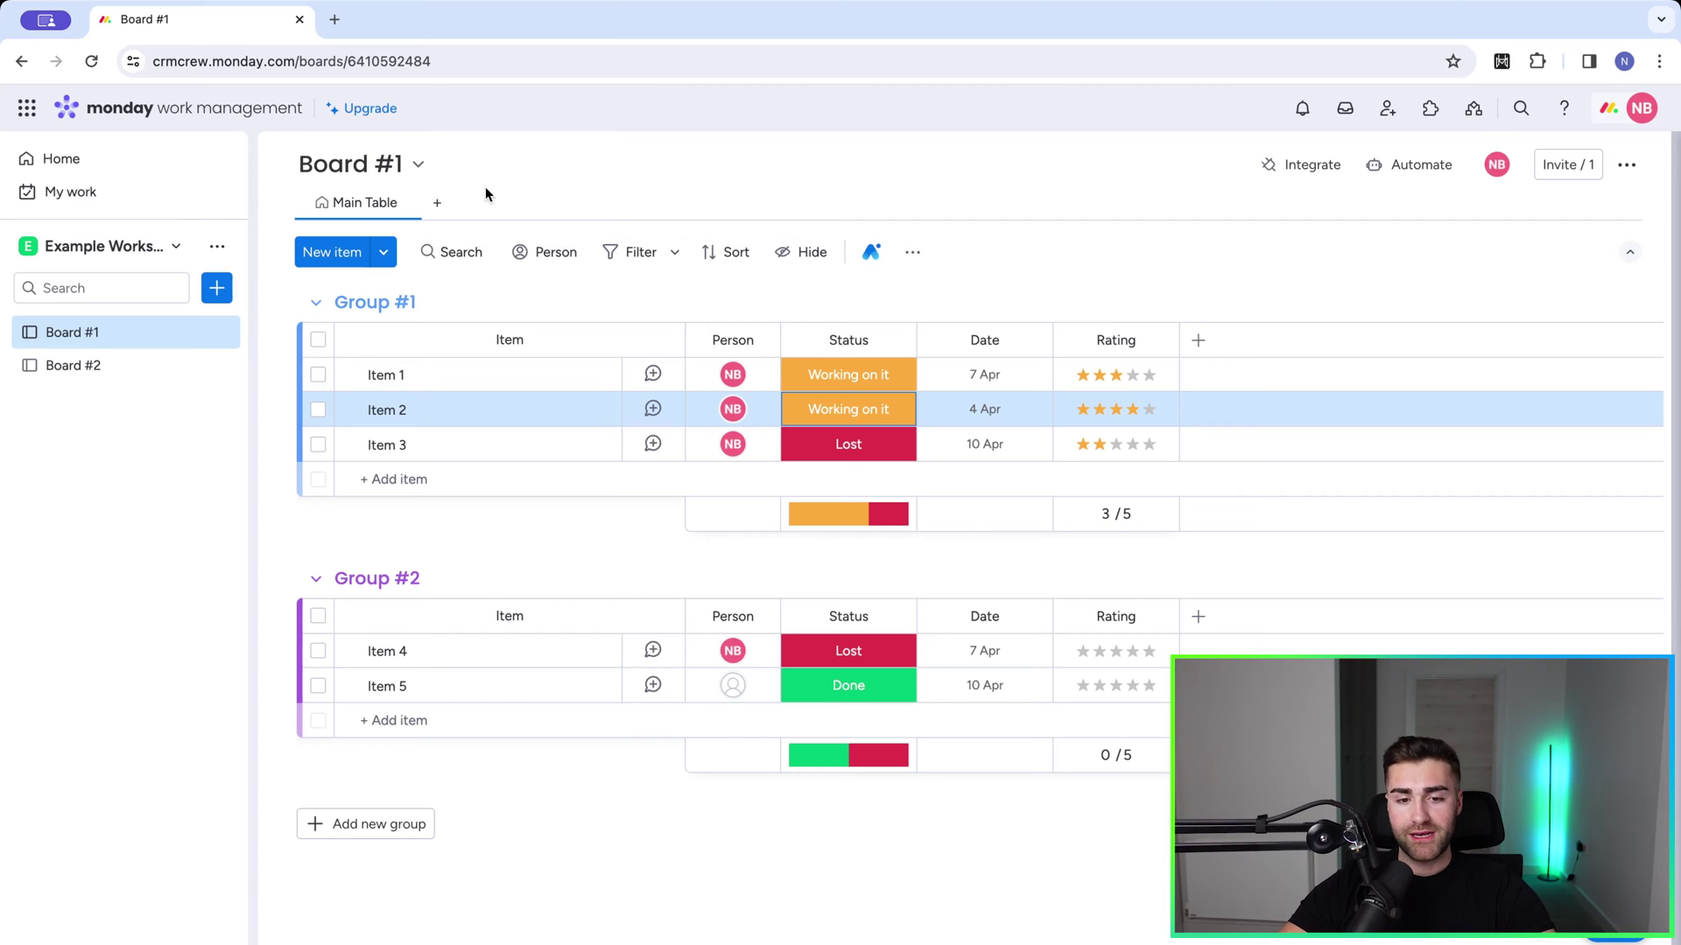
left_click(440, 205)
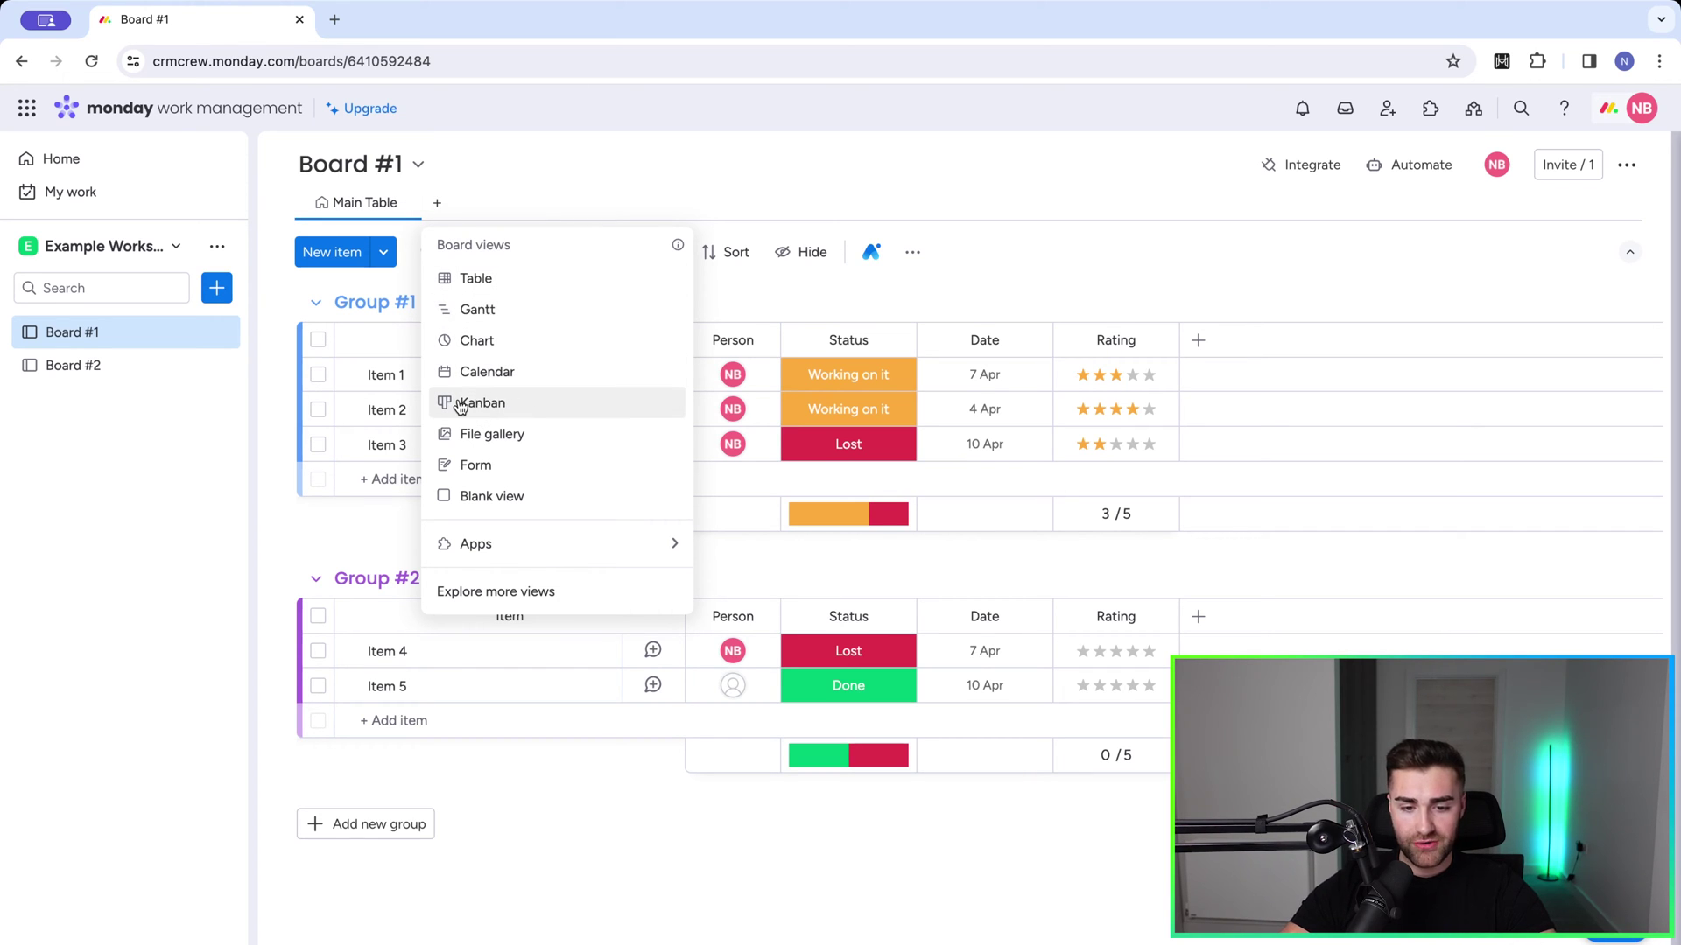
left_click(526, 601)
left_click(424, 158)
type("kanban")
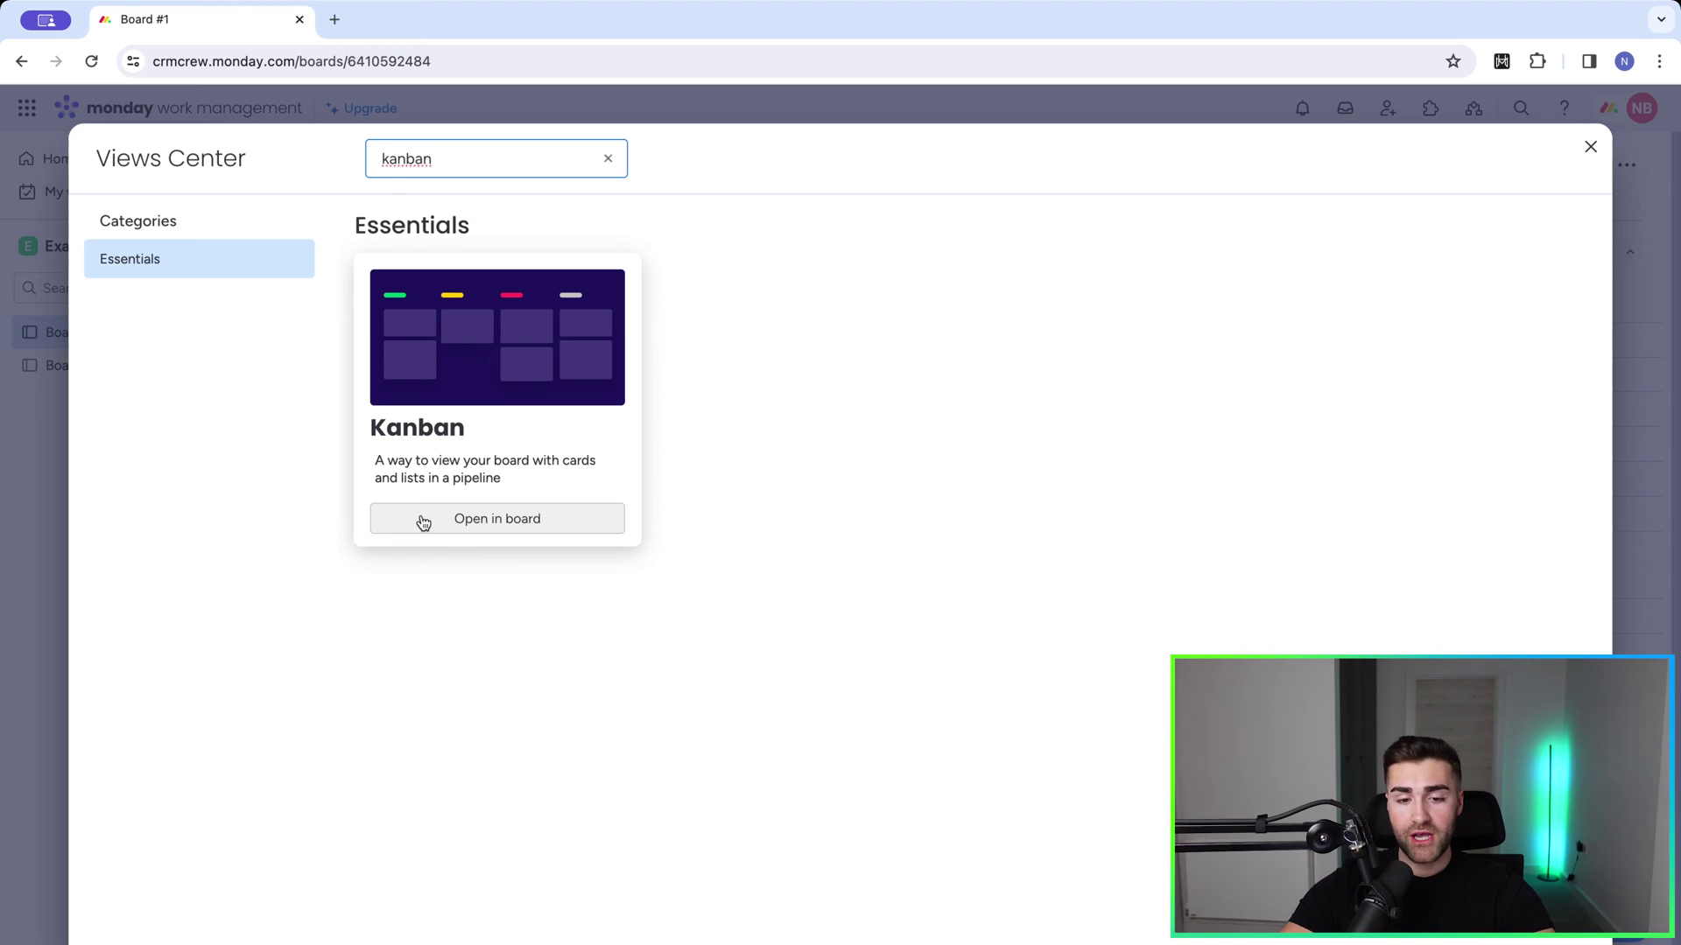
left_click(424, 522)
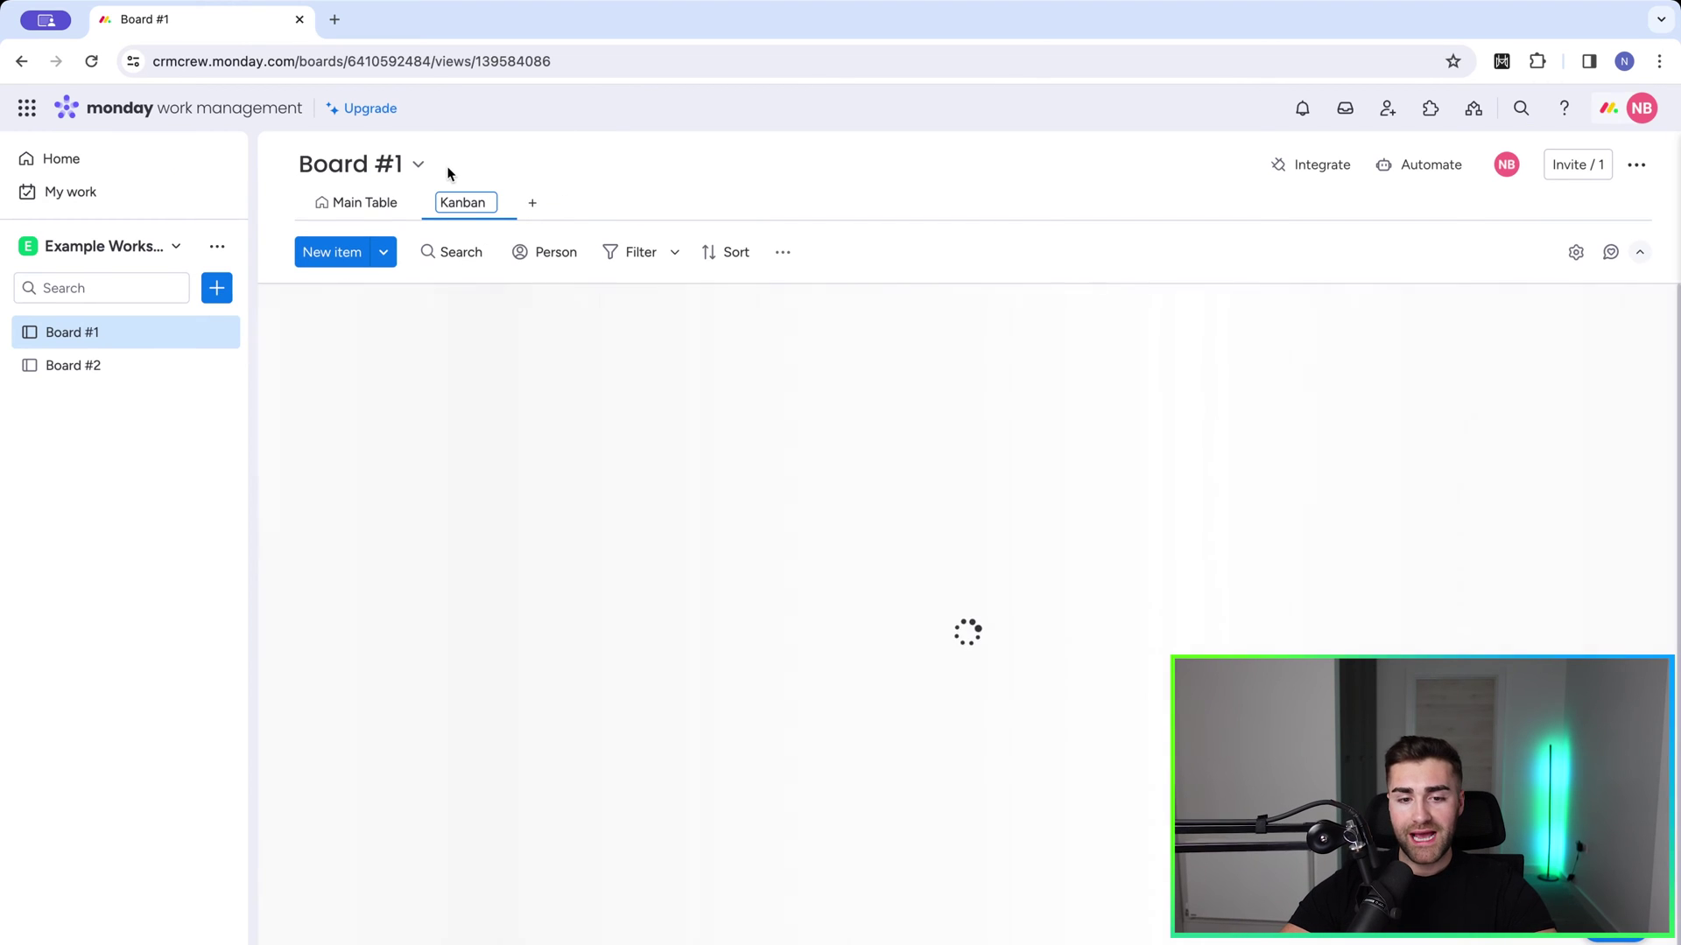
Keep the new view named Kanban
left_click(890, 499)
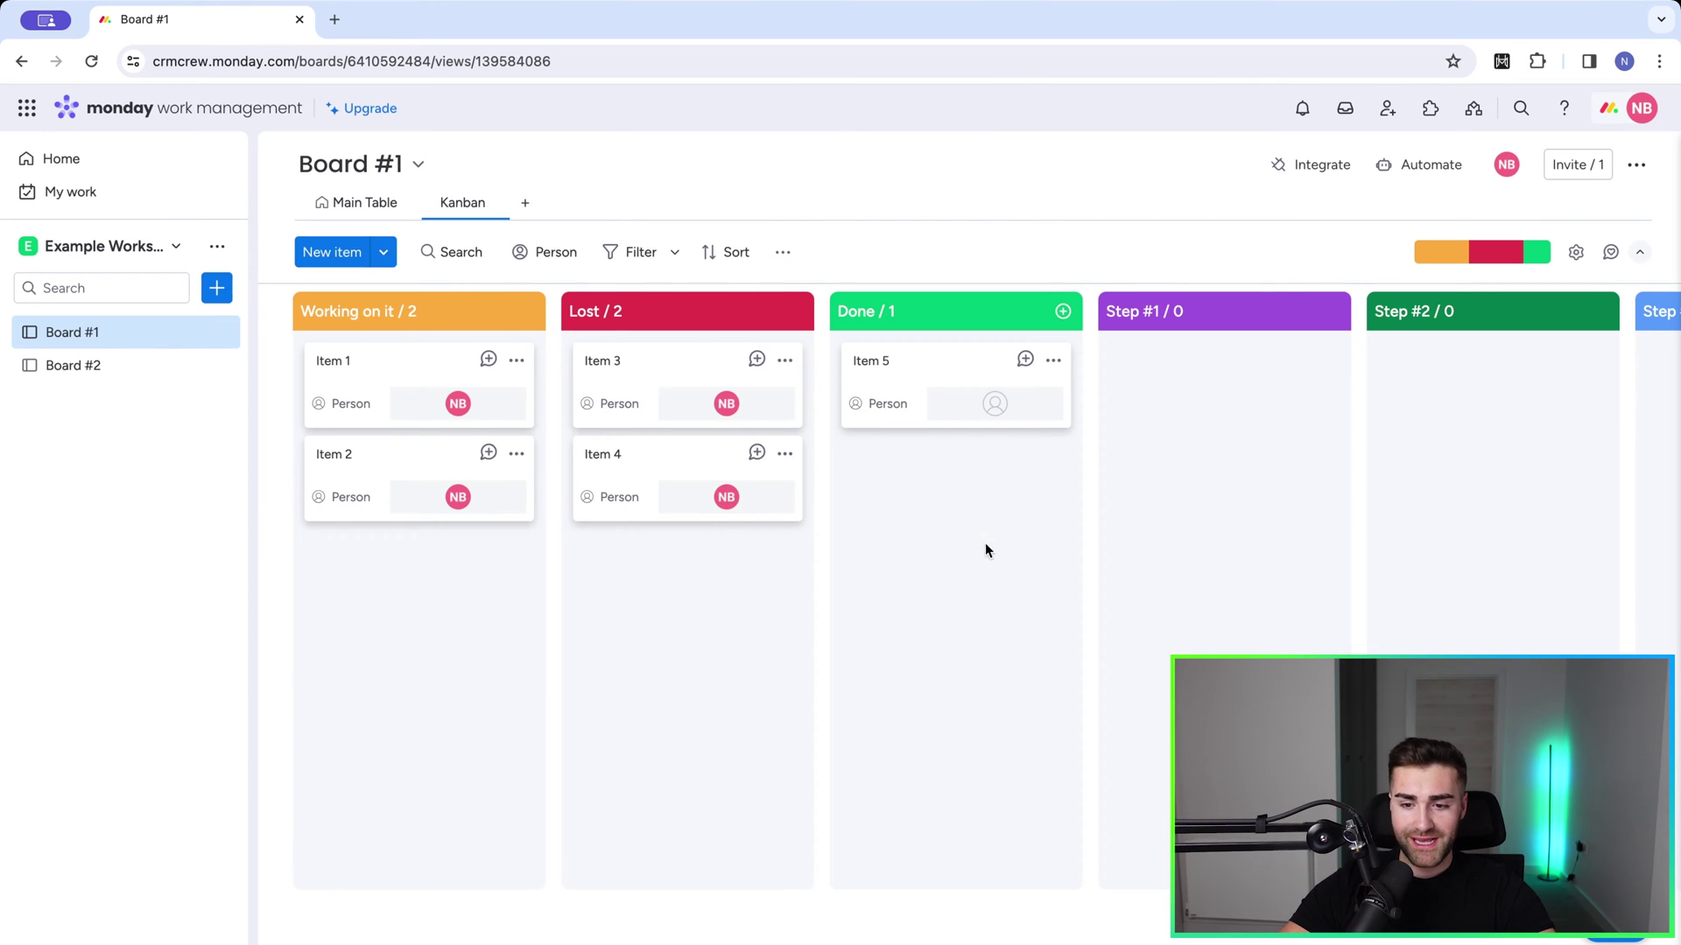
scroll(1237, 479, "right", 3)
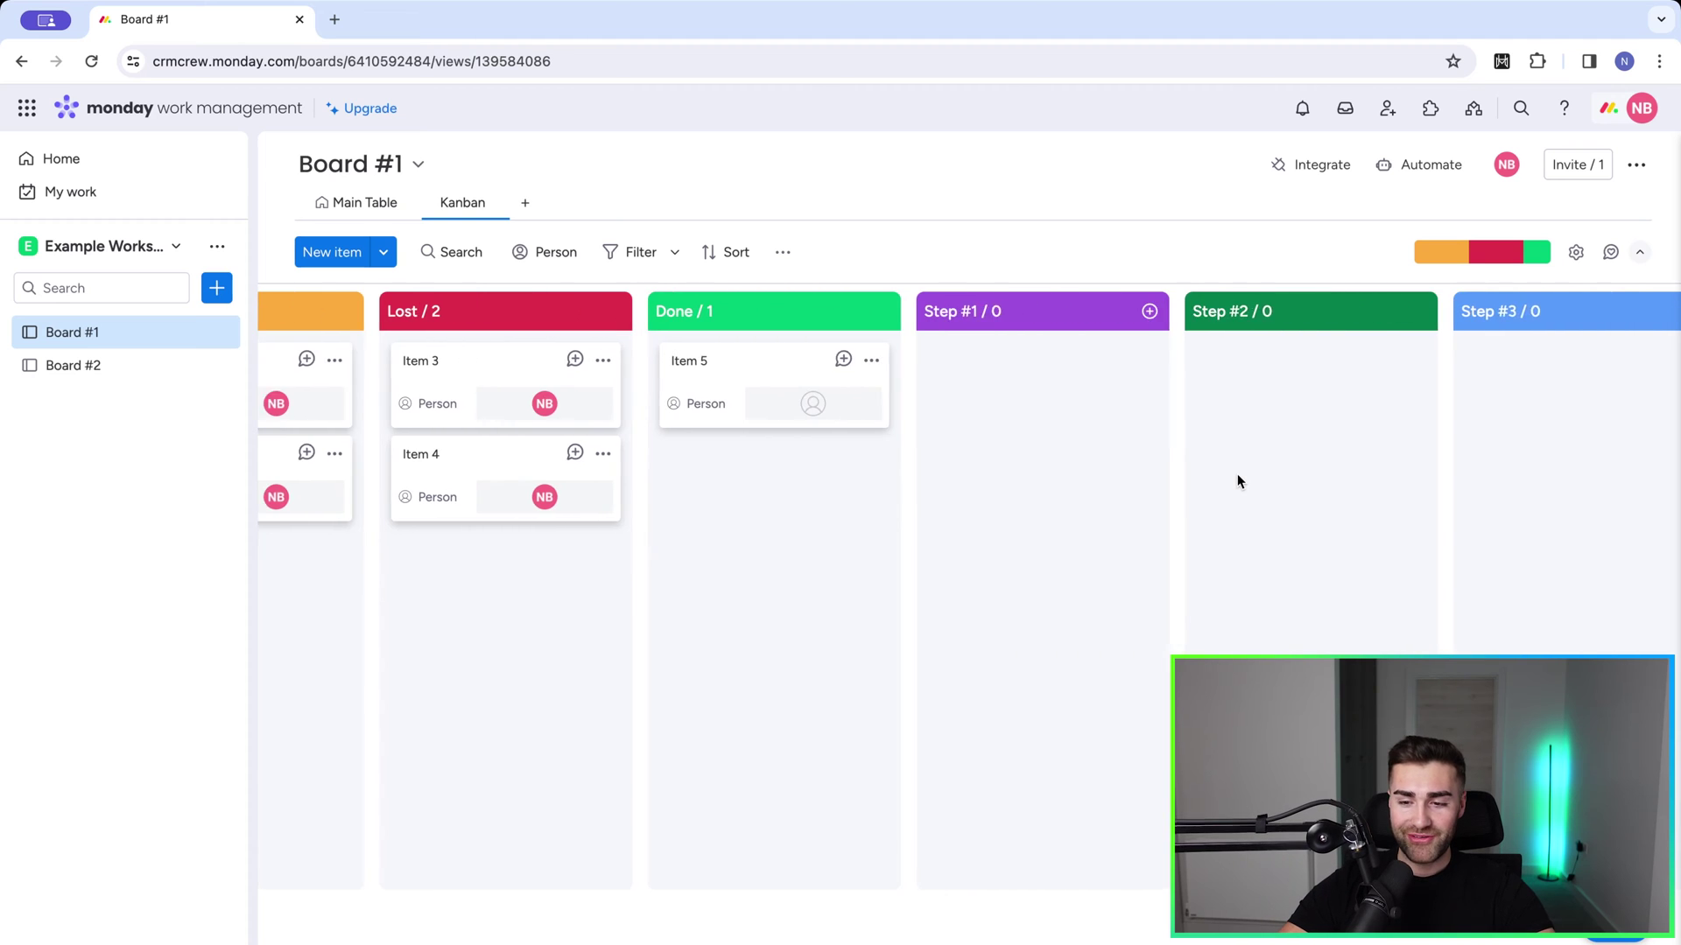
scroll(1237, 479, "left", 3)
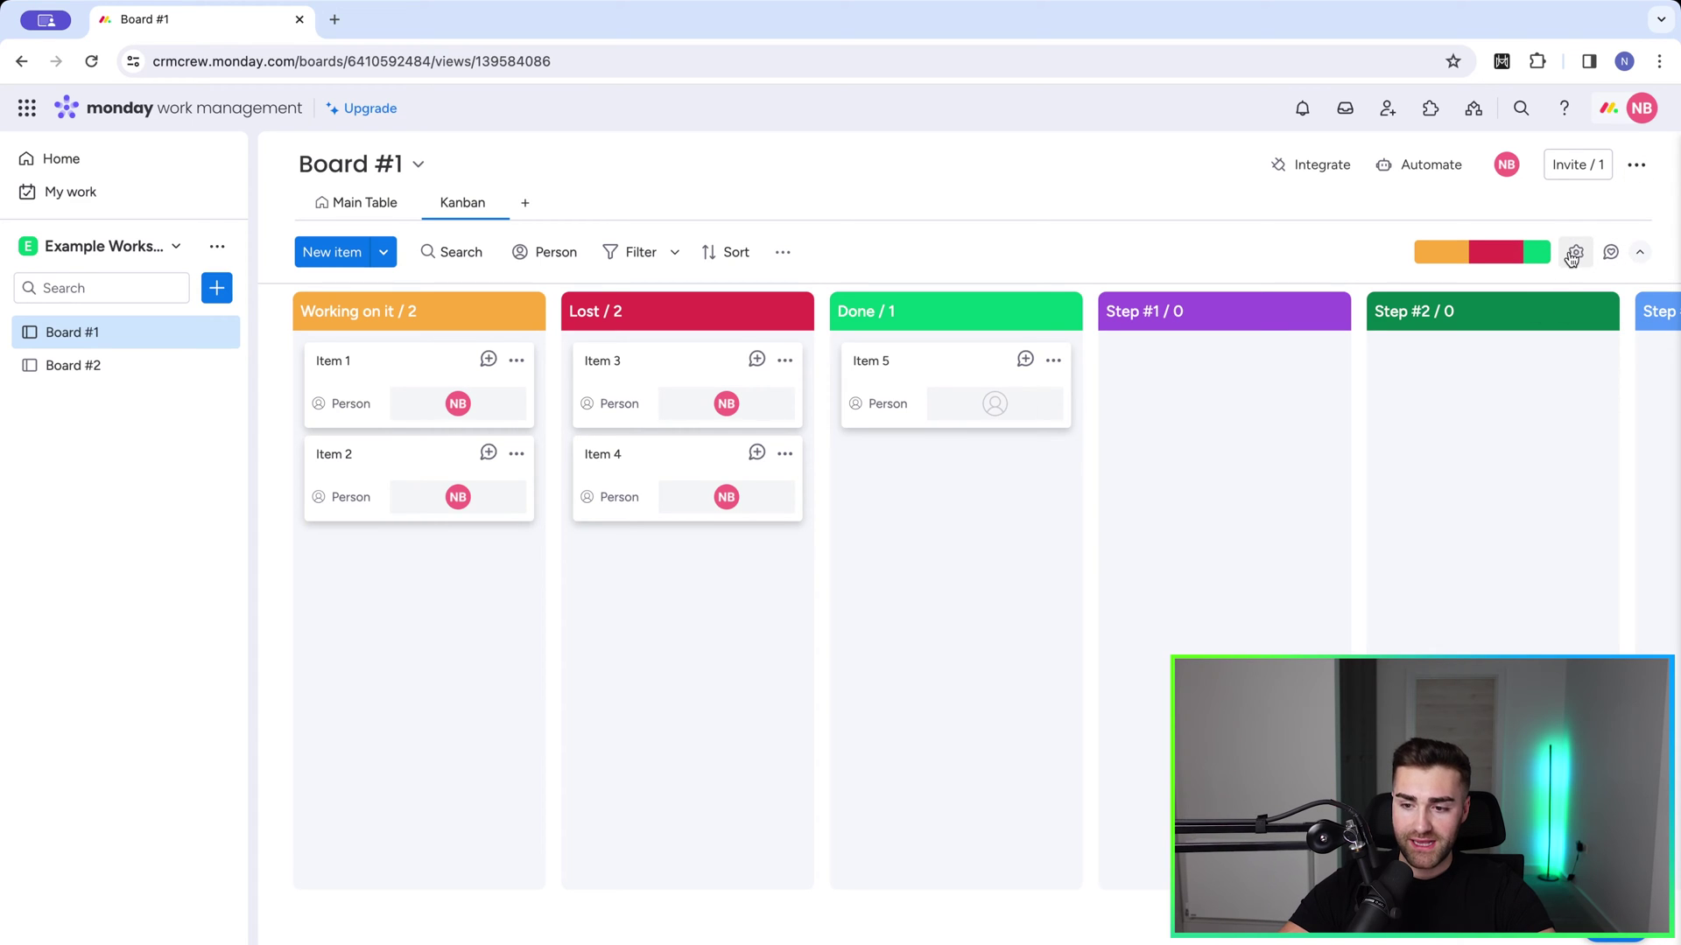
In the Kanban view's settings, keep Status as the Kanban column
left_click(1573, 254)
scroll(1344, 688, "down", 1)
scroll(1345, 681, "up", 1)
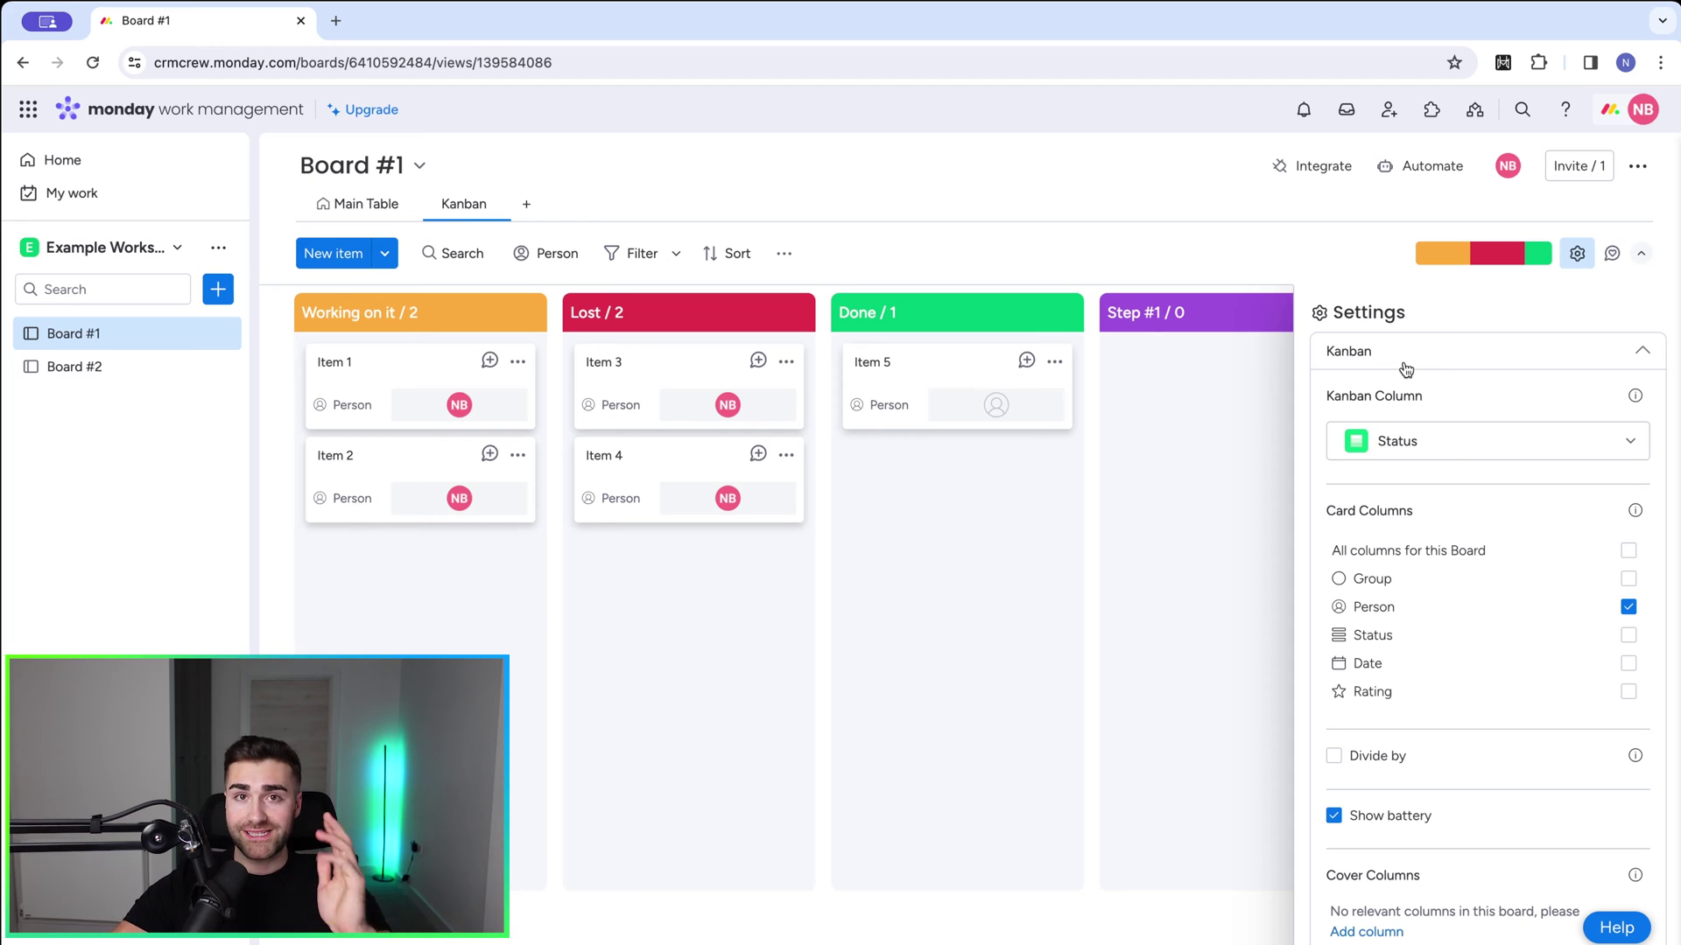
left_click(1374, 448)
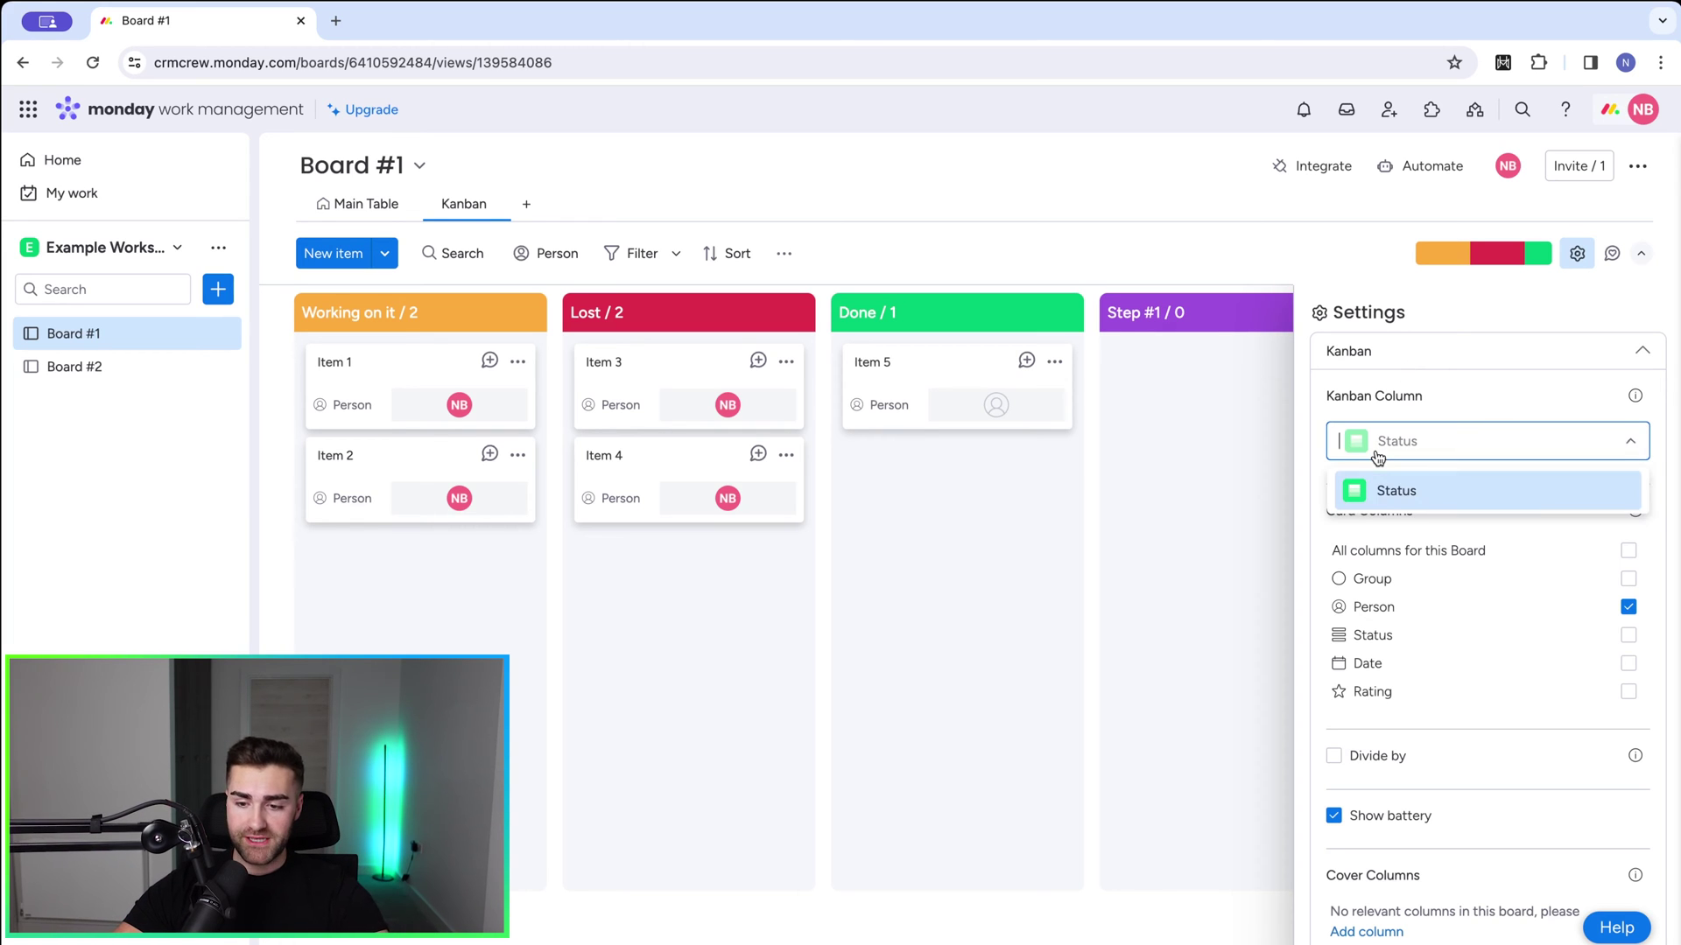
left_click(1387, 442)
left_click(1387, 442)
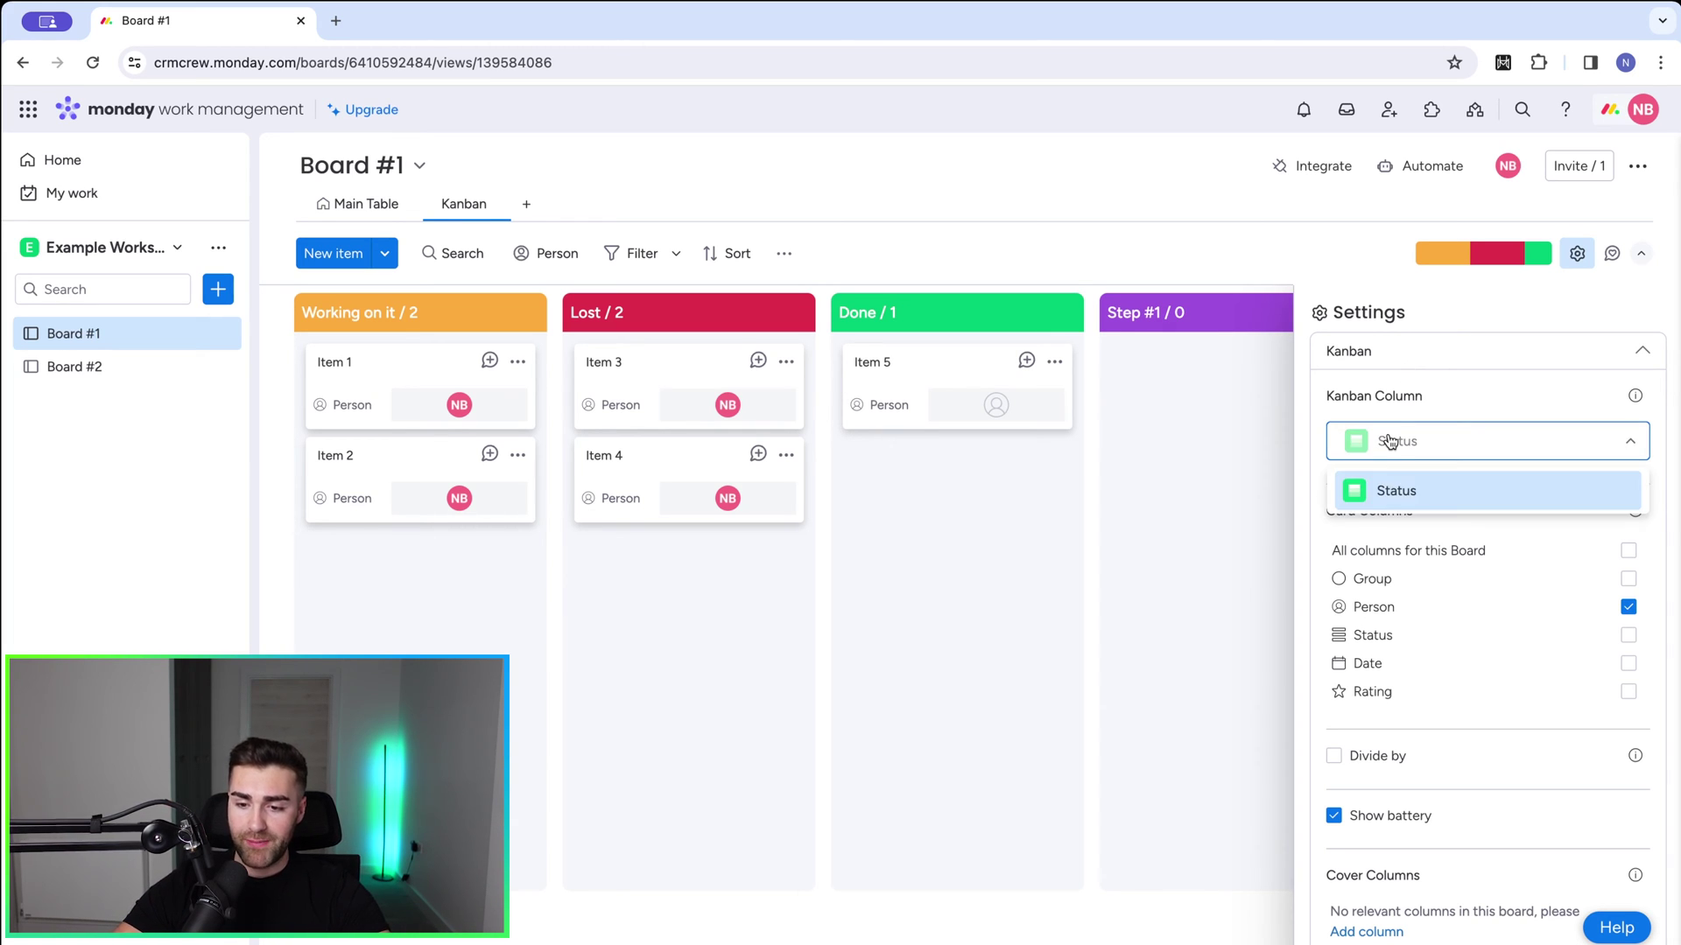
left_click(1387, 492)
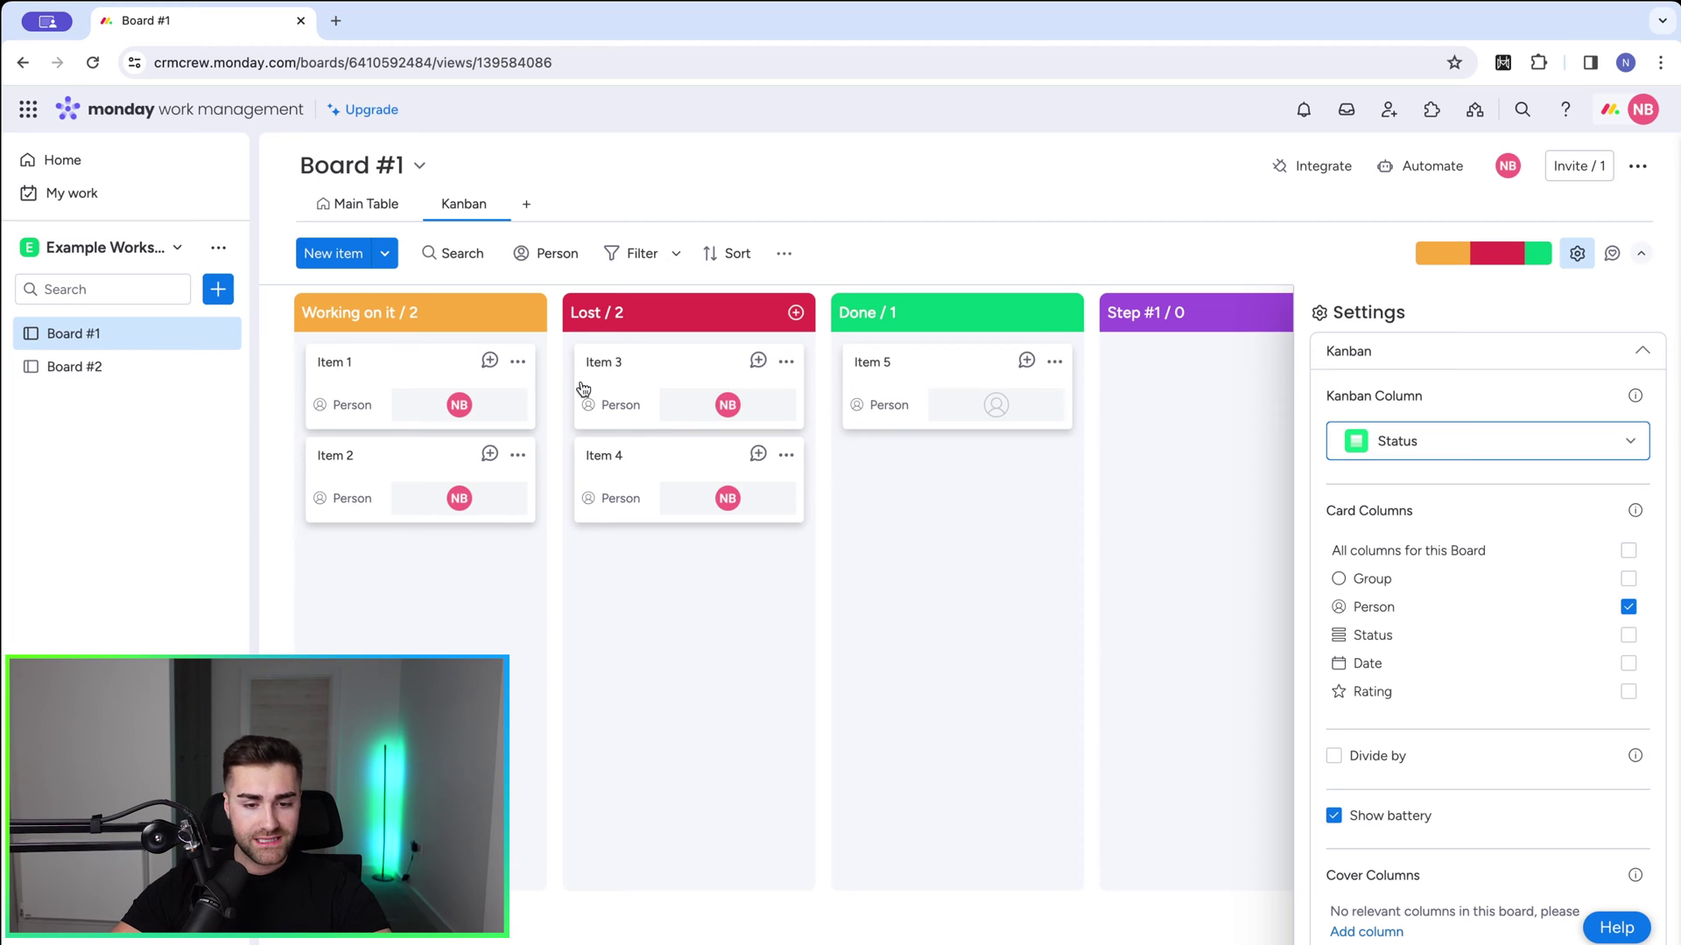
Add Status to the card columns, leaving Date and Rating off the cards
left_click(1358, 662)
left_click(1357, 691)
left_click(1358, 636)
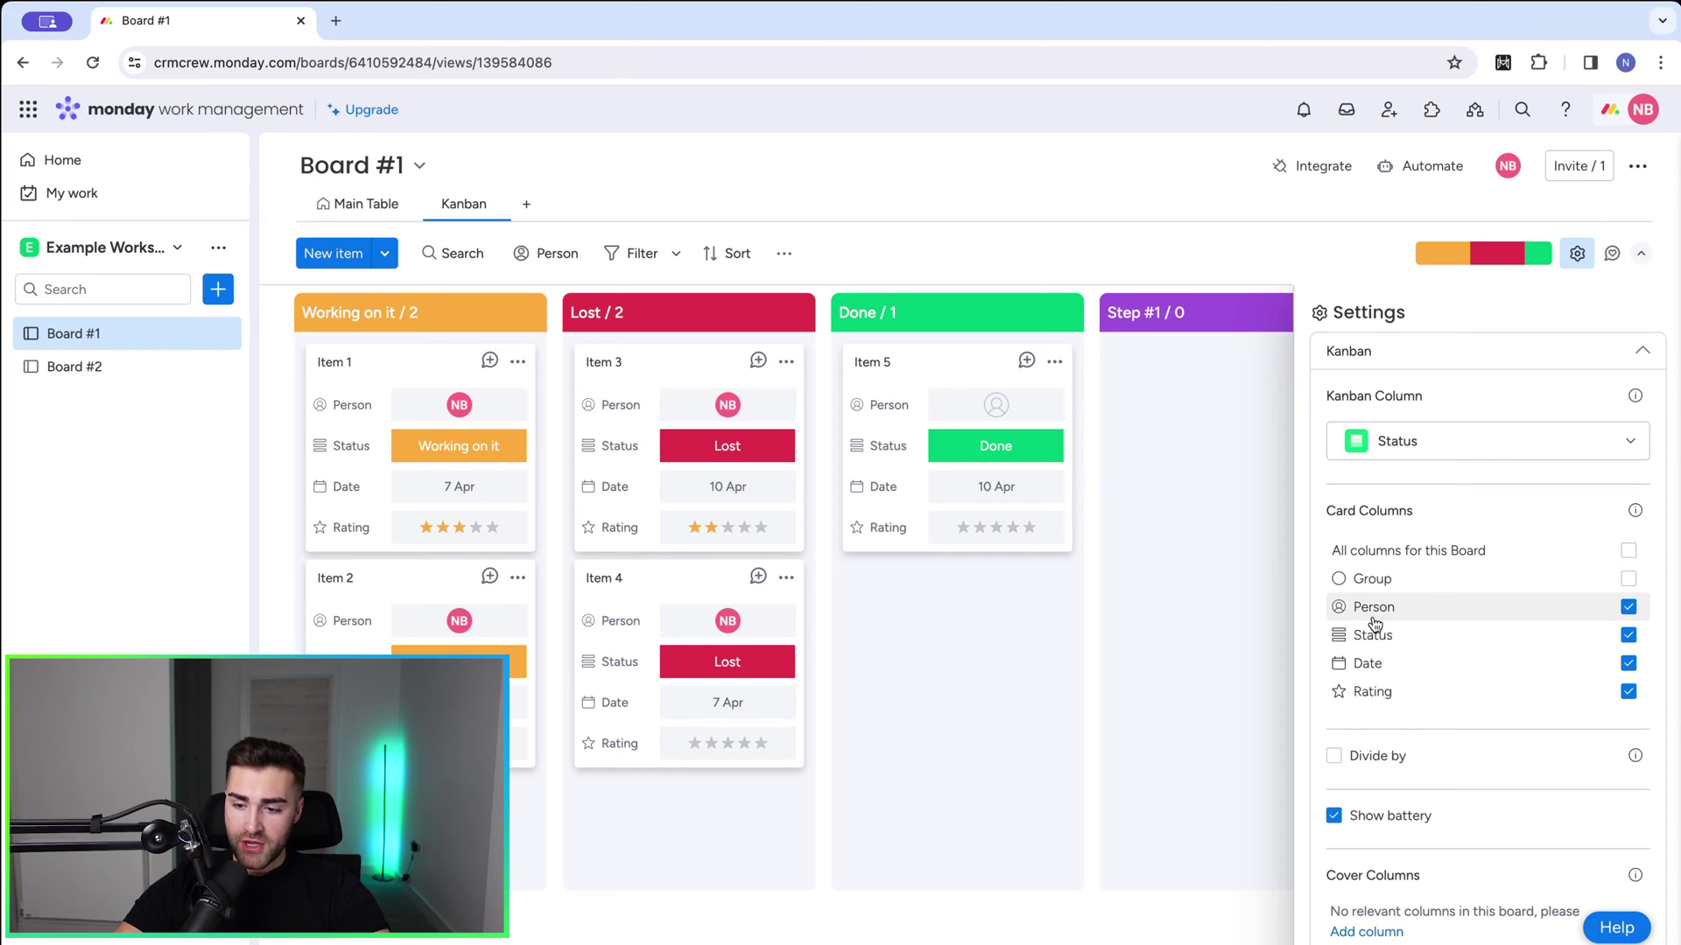
left_click(1363, 663)
left_click(1365, 690)
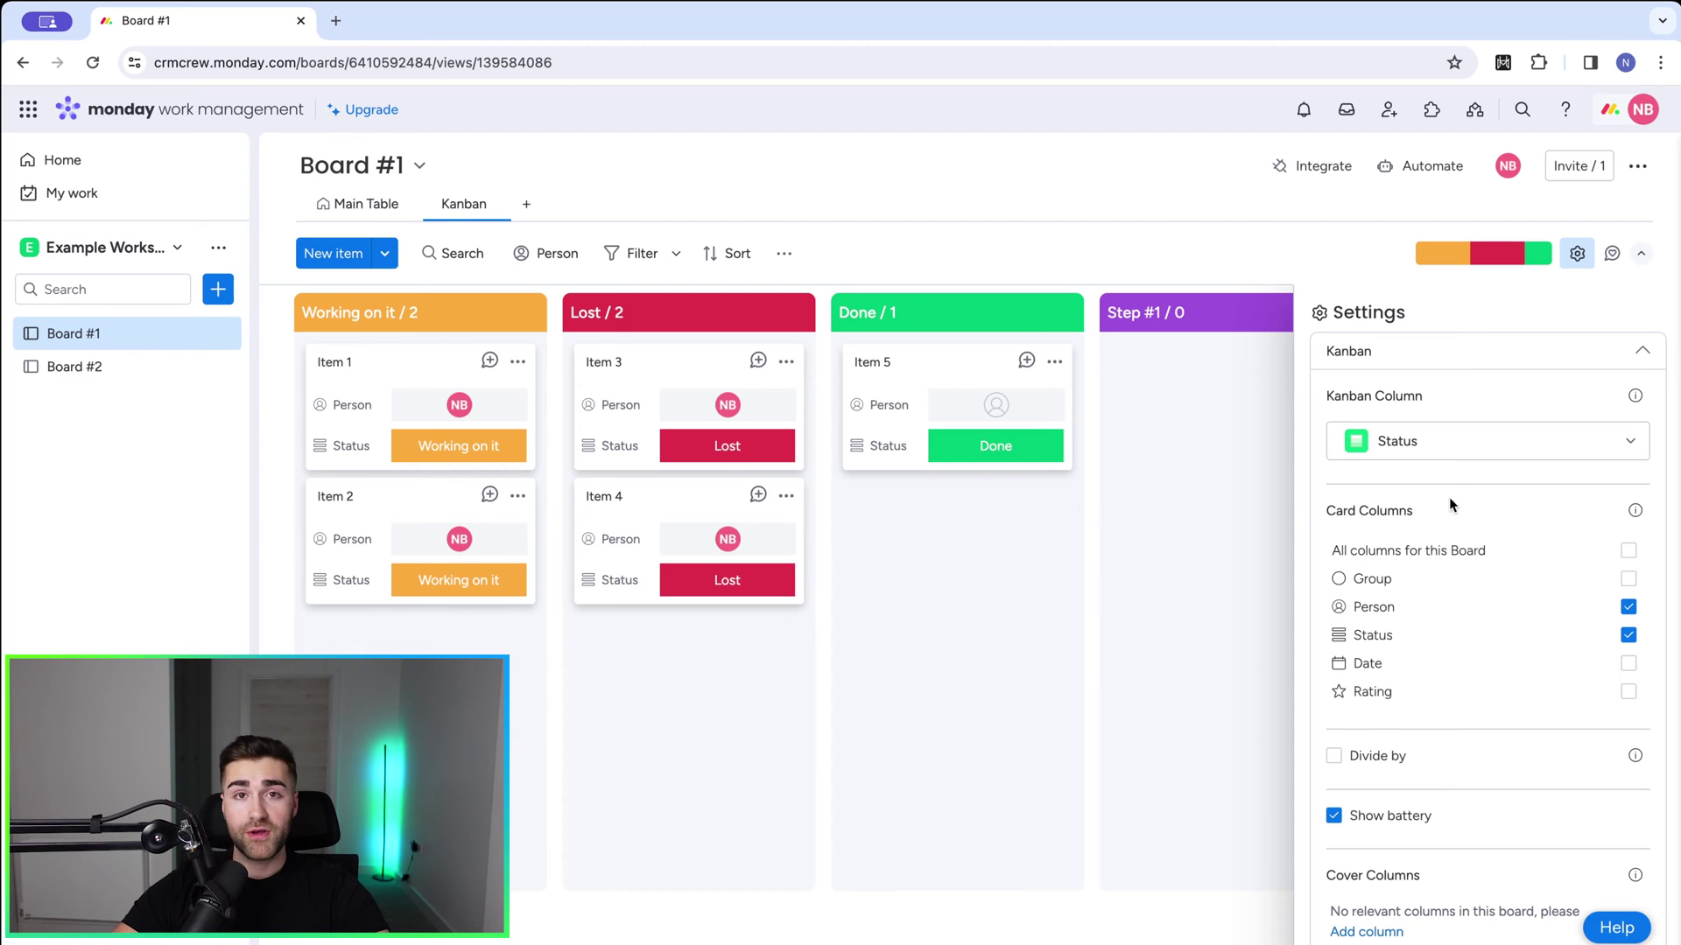
Turn on dividing the Kanban board and switch it between Status and Group
scroll(1381, 688, "down", 1)
left_click(1333, 734)
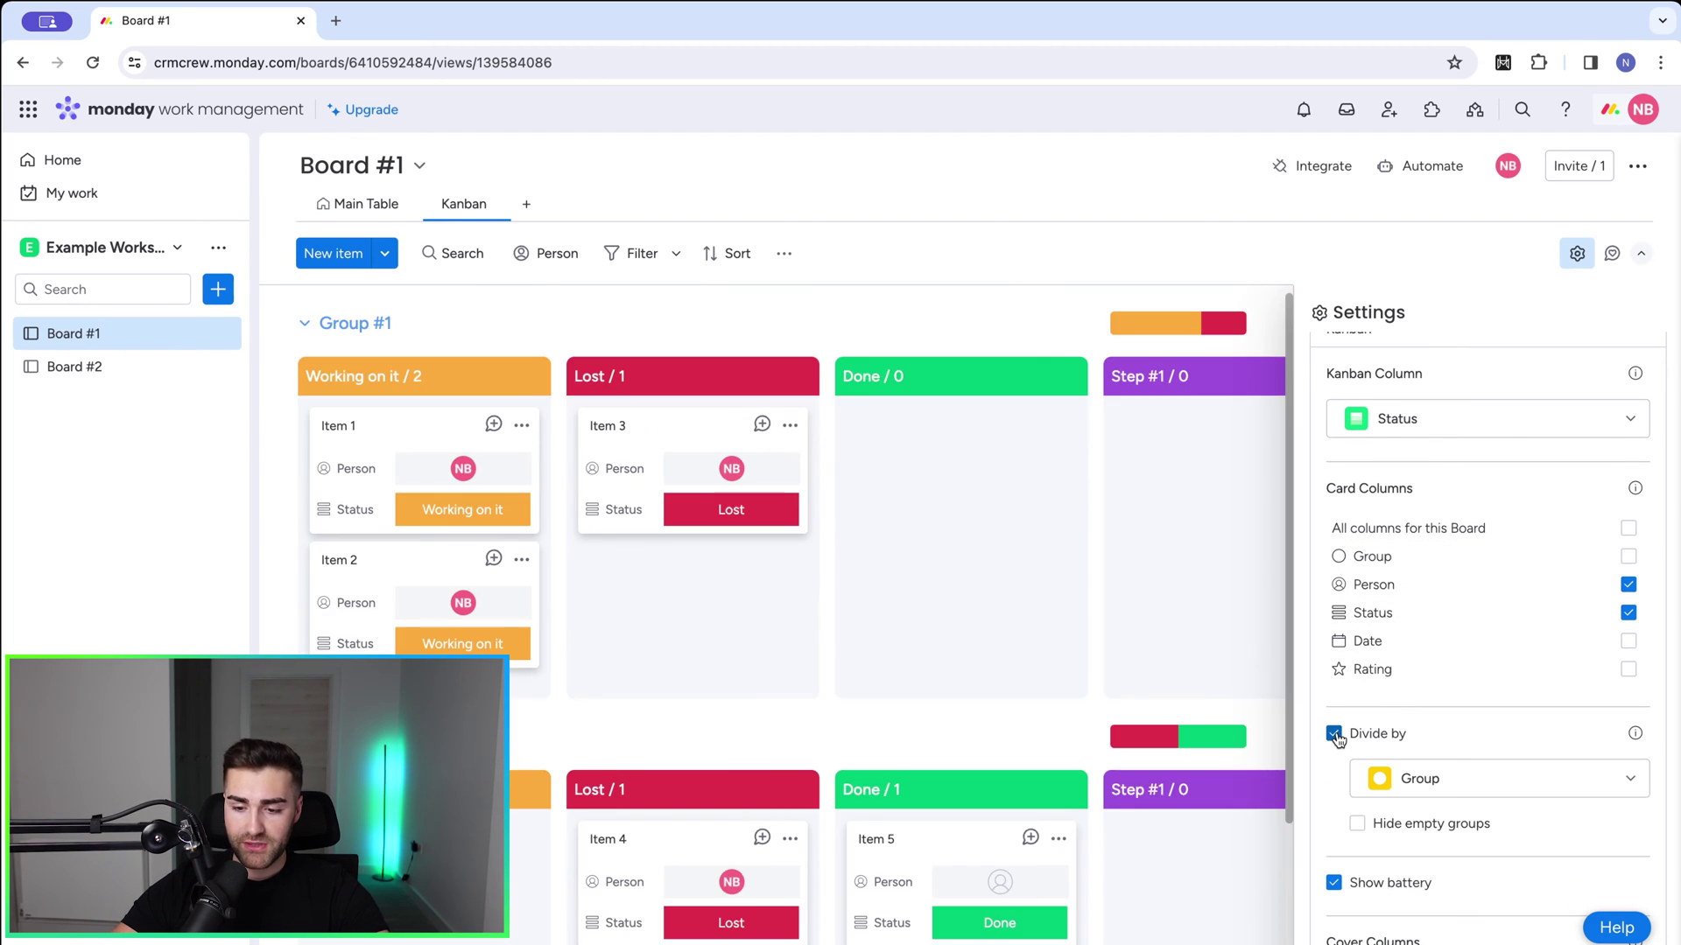
scroll(1474, 727, "down", 2)
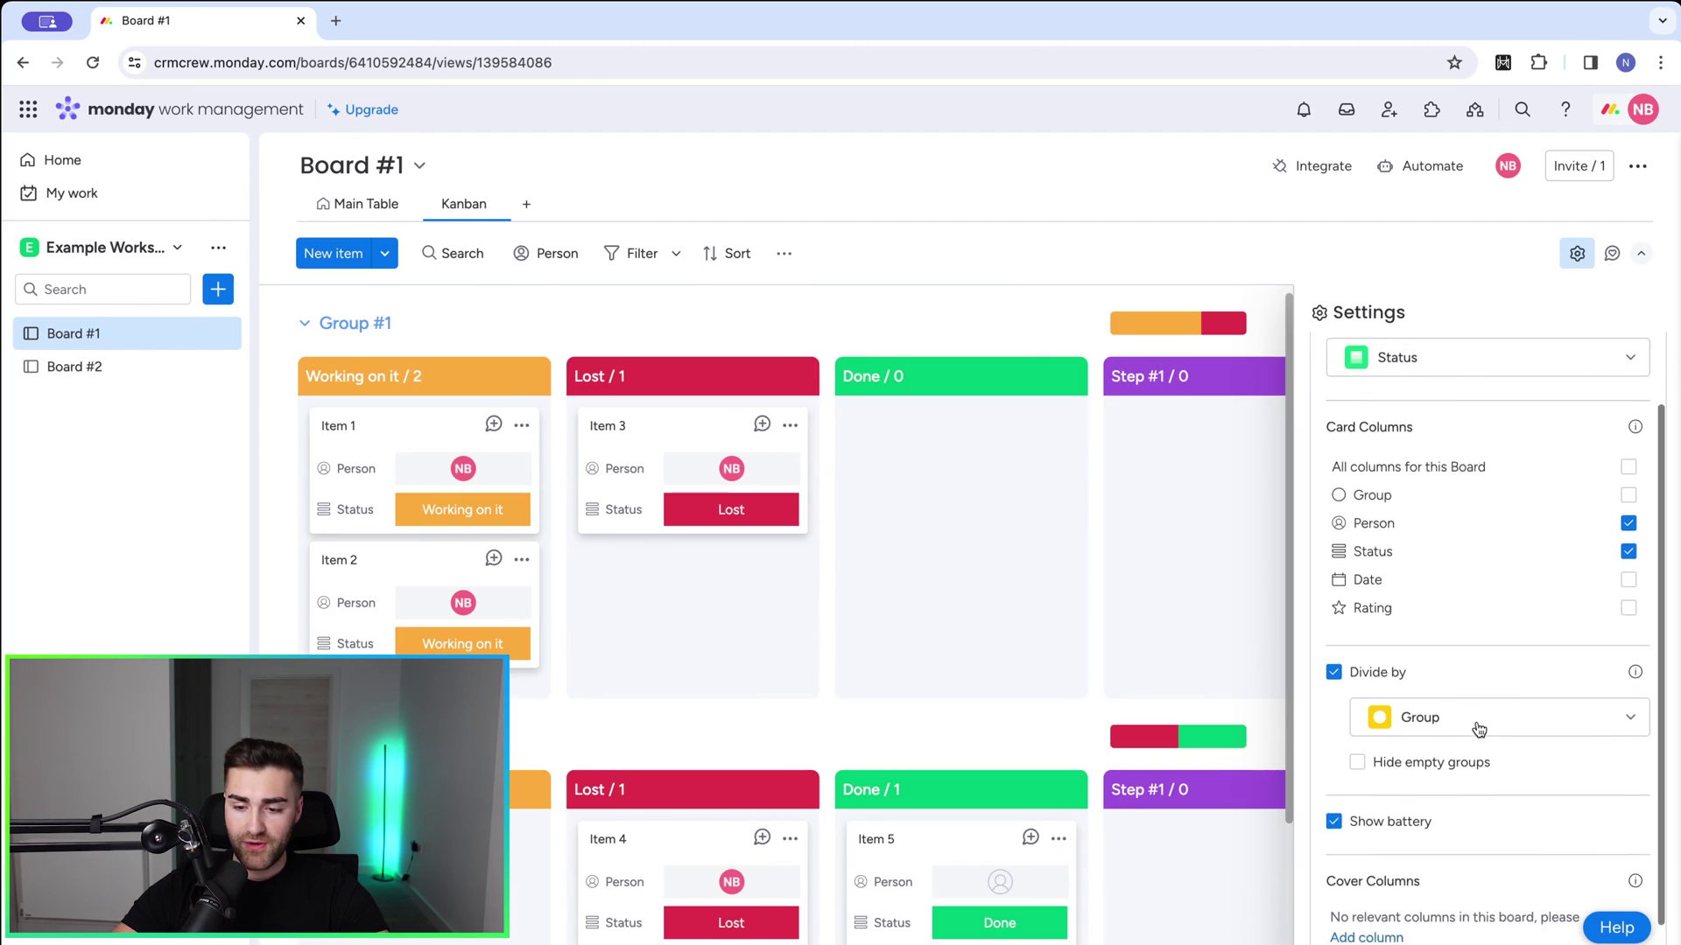
left_click(1415, 697)
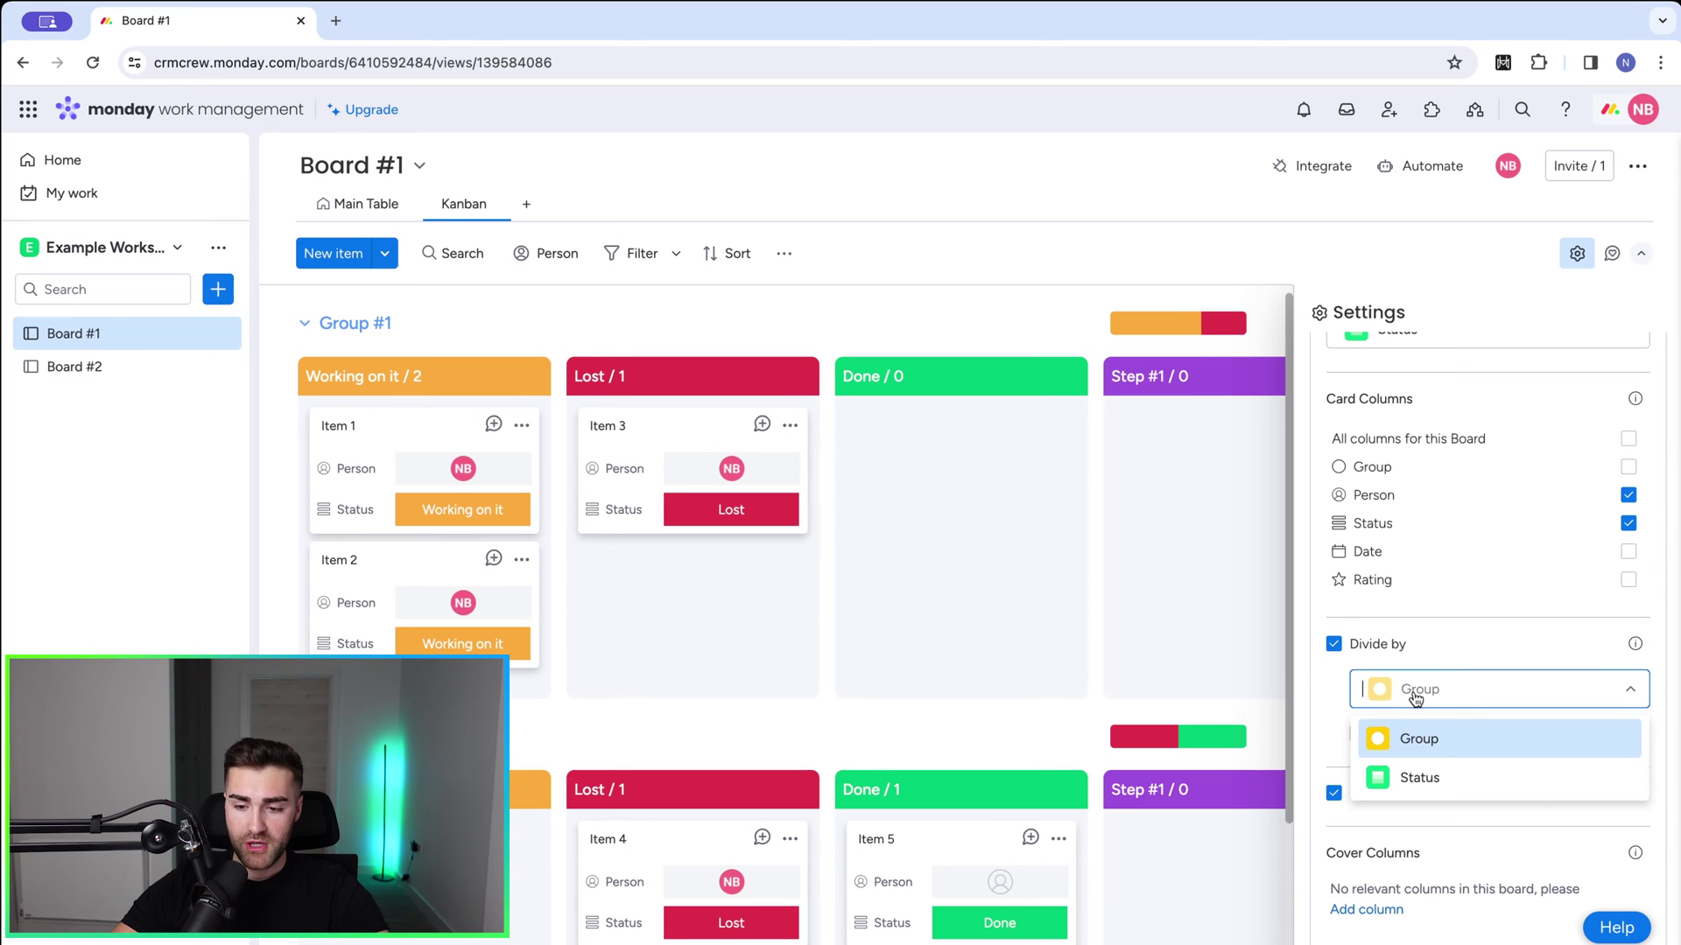
left_click(1411, 779)
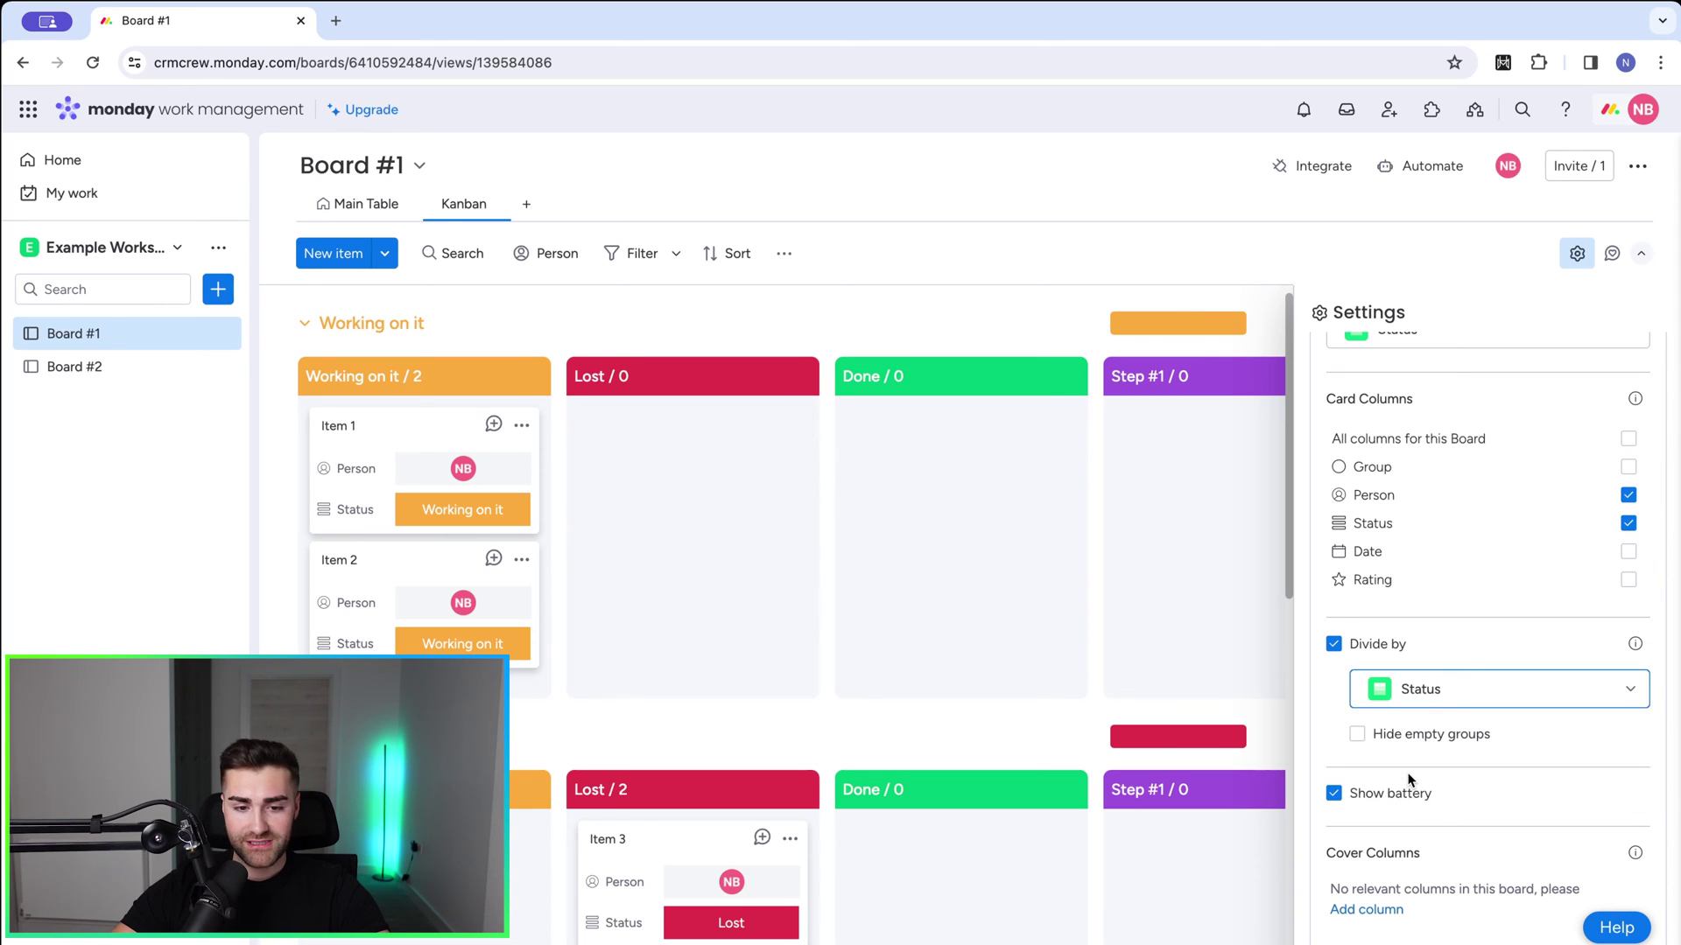
left_click(1393, 691)
left_click(1390, 738)
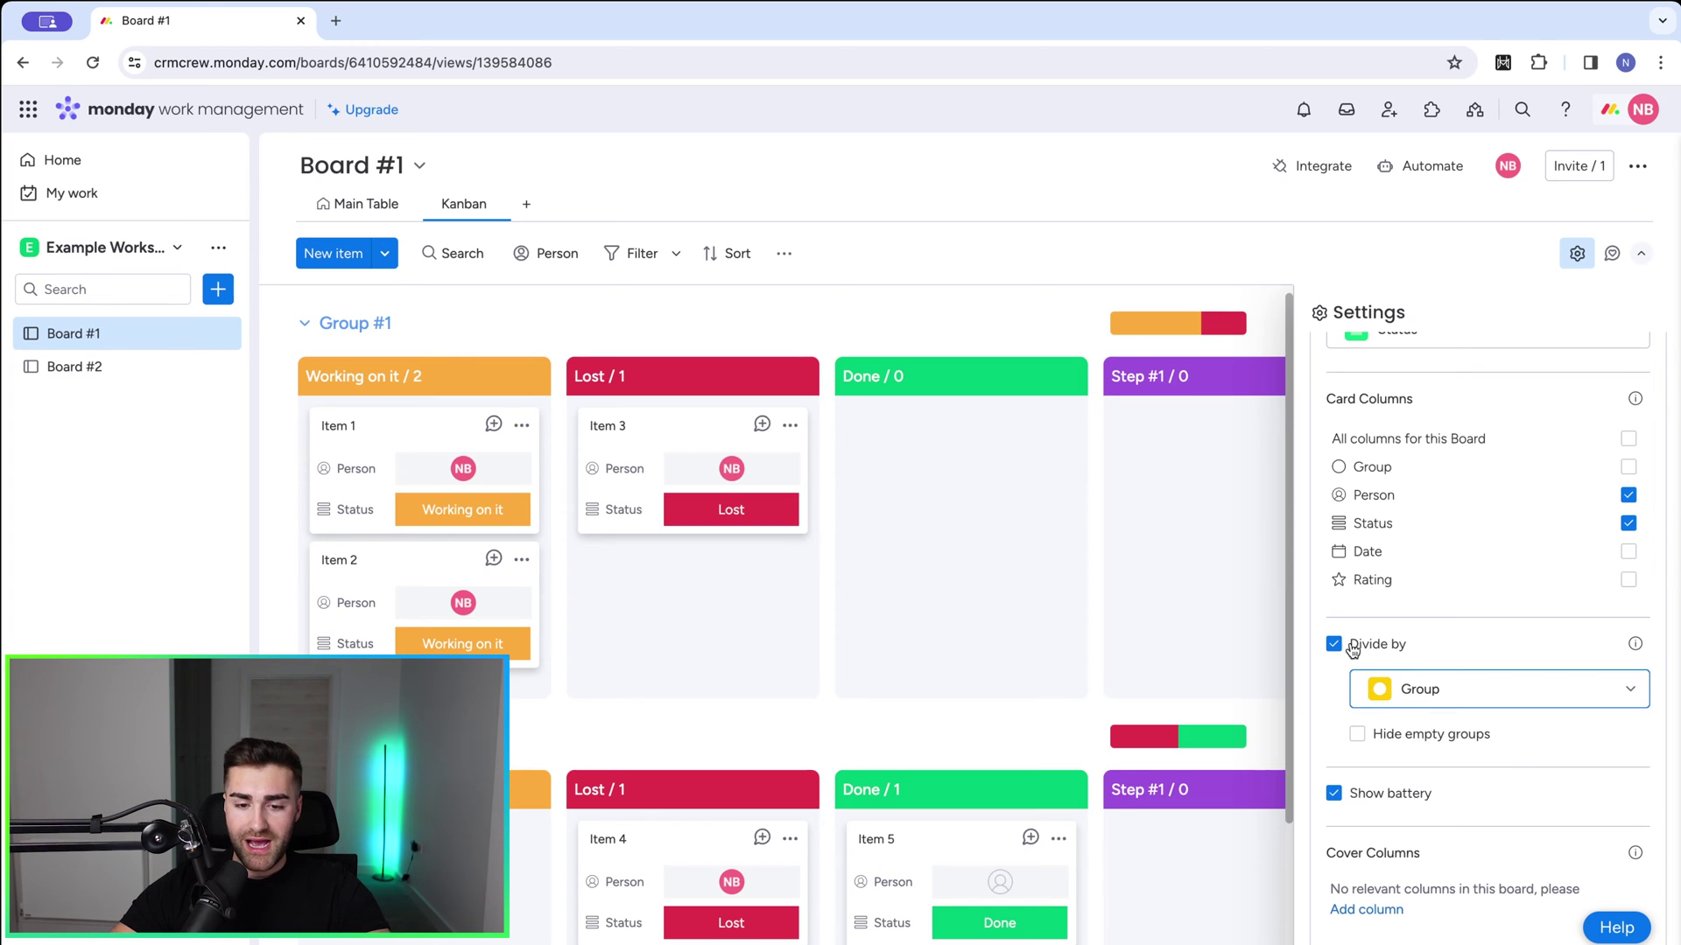
Divide the board by Group again with empty groups hidden
scroll(836, 628, "down", 2)
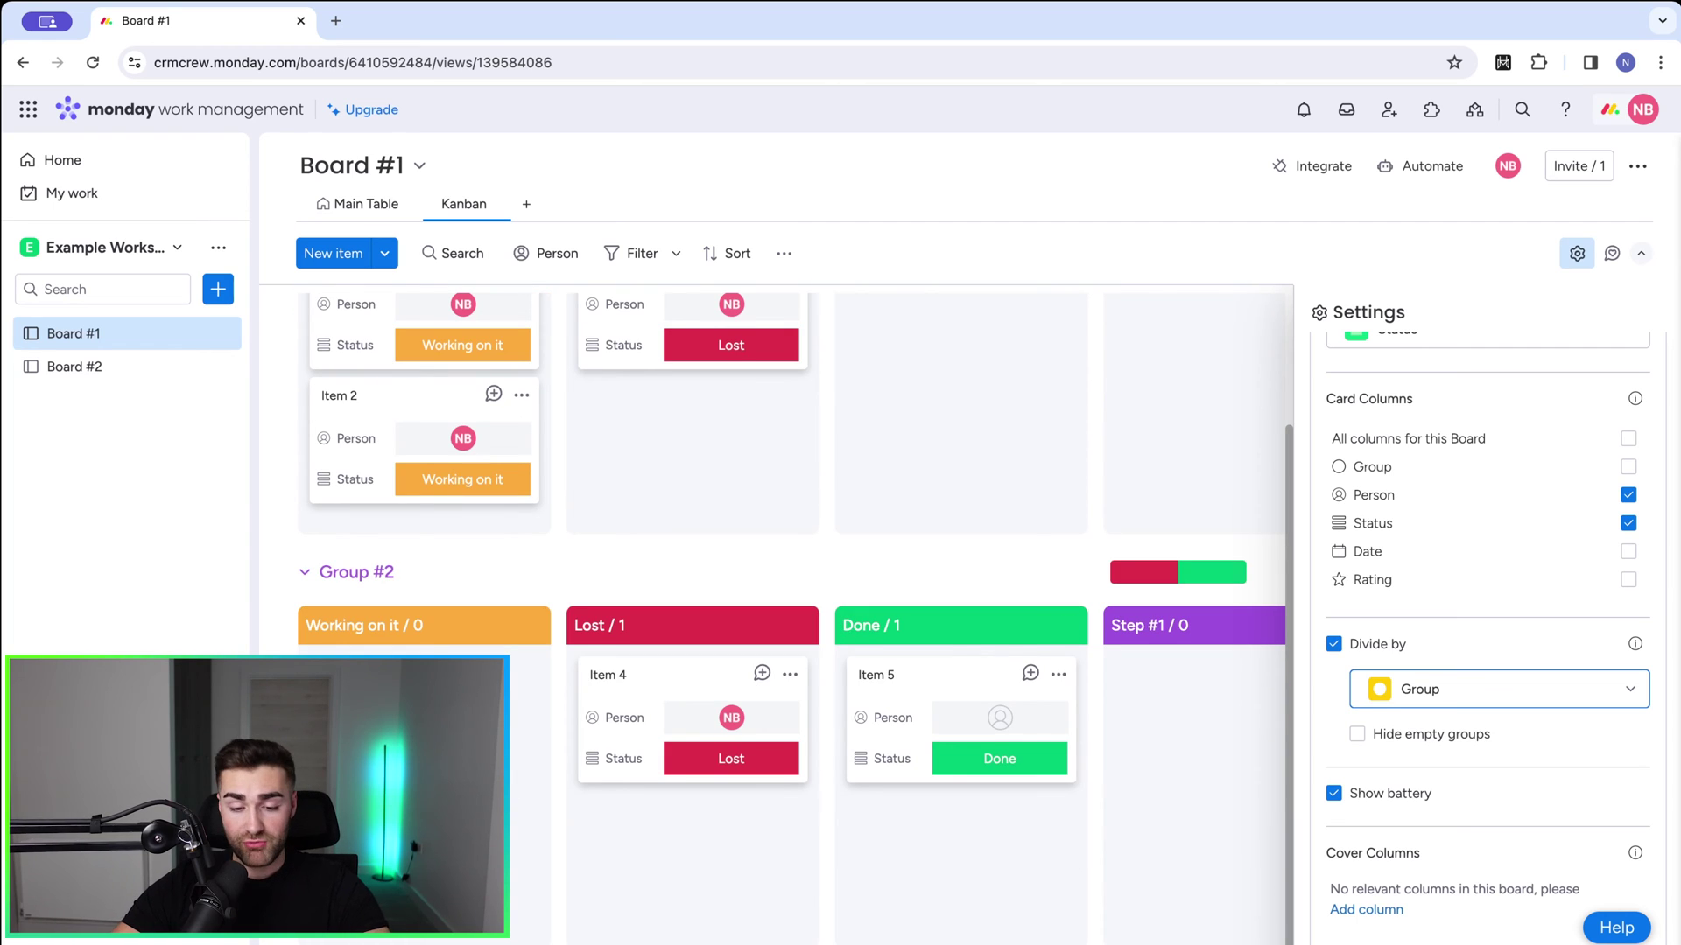
left_click(1403, 702)
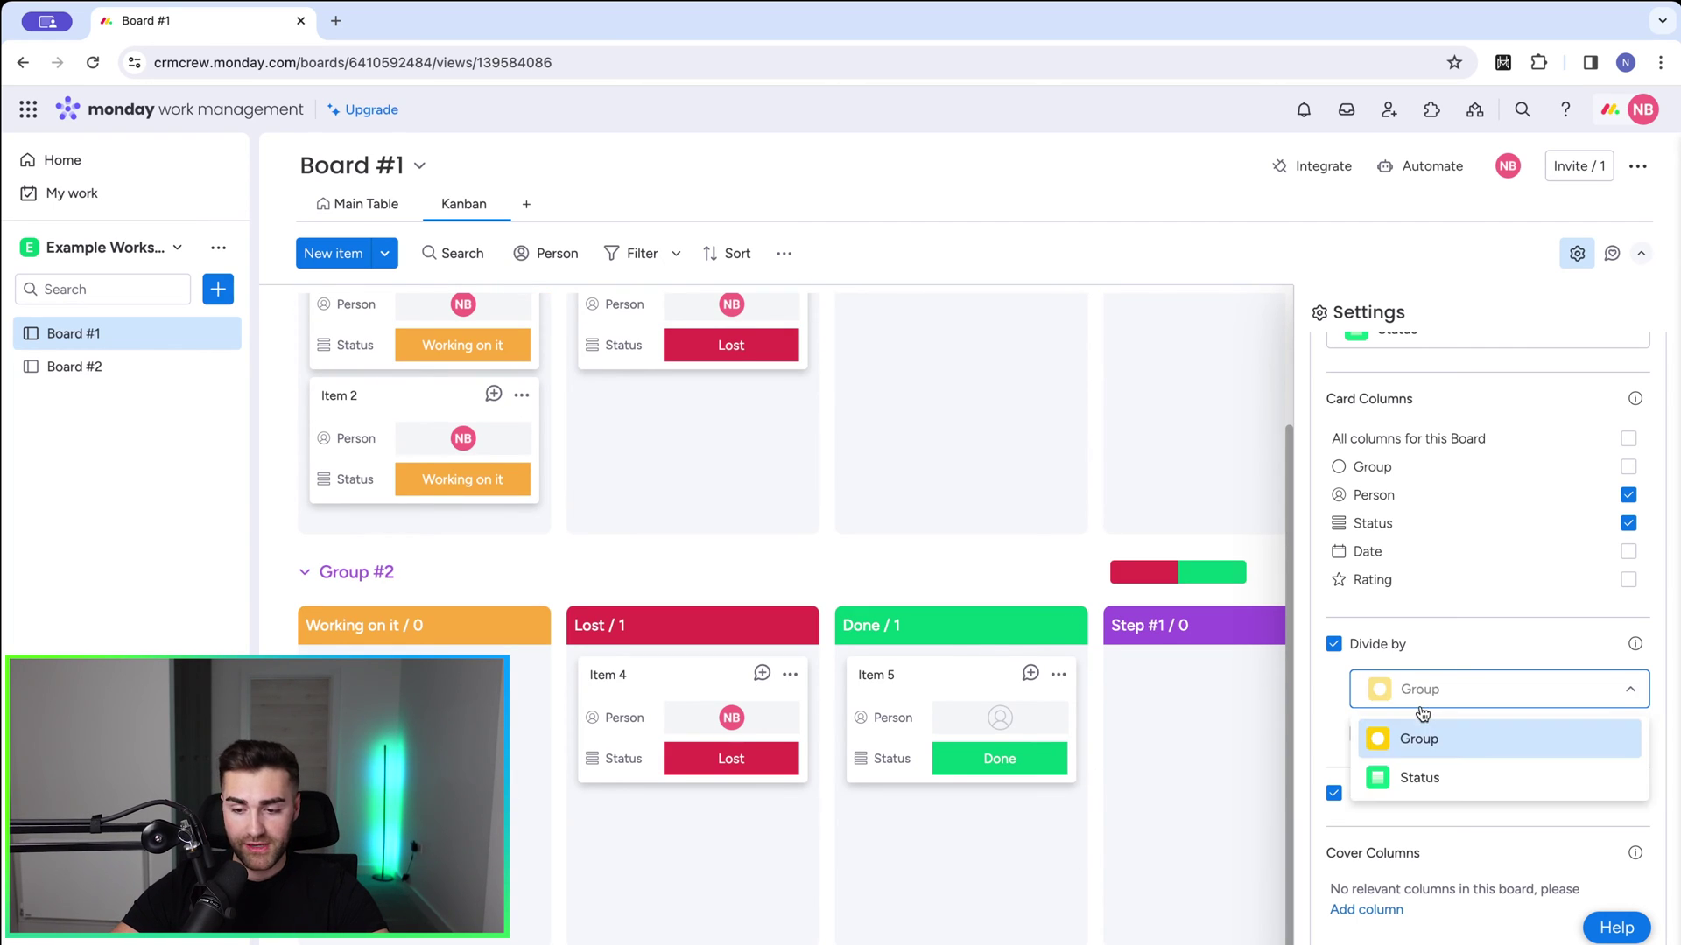
left_click(1411, 780)
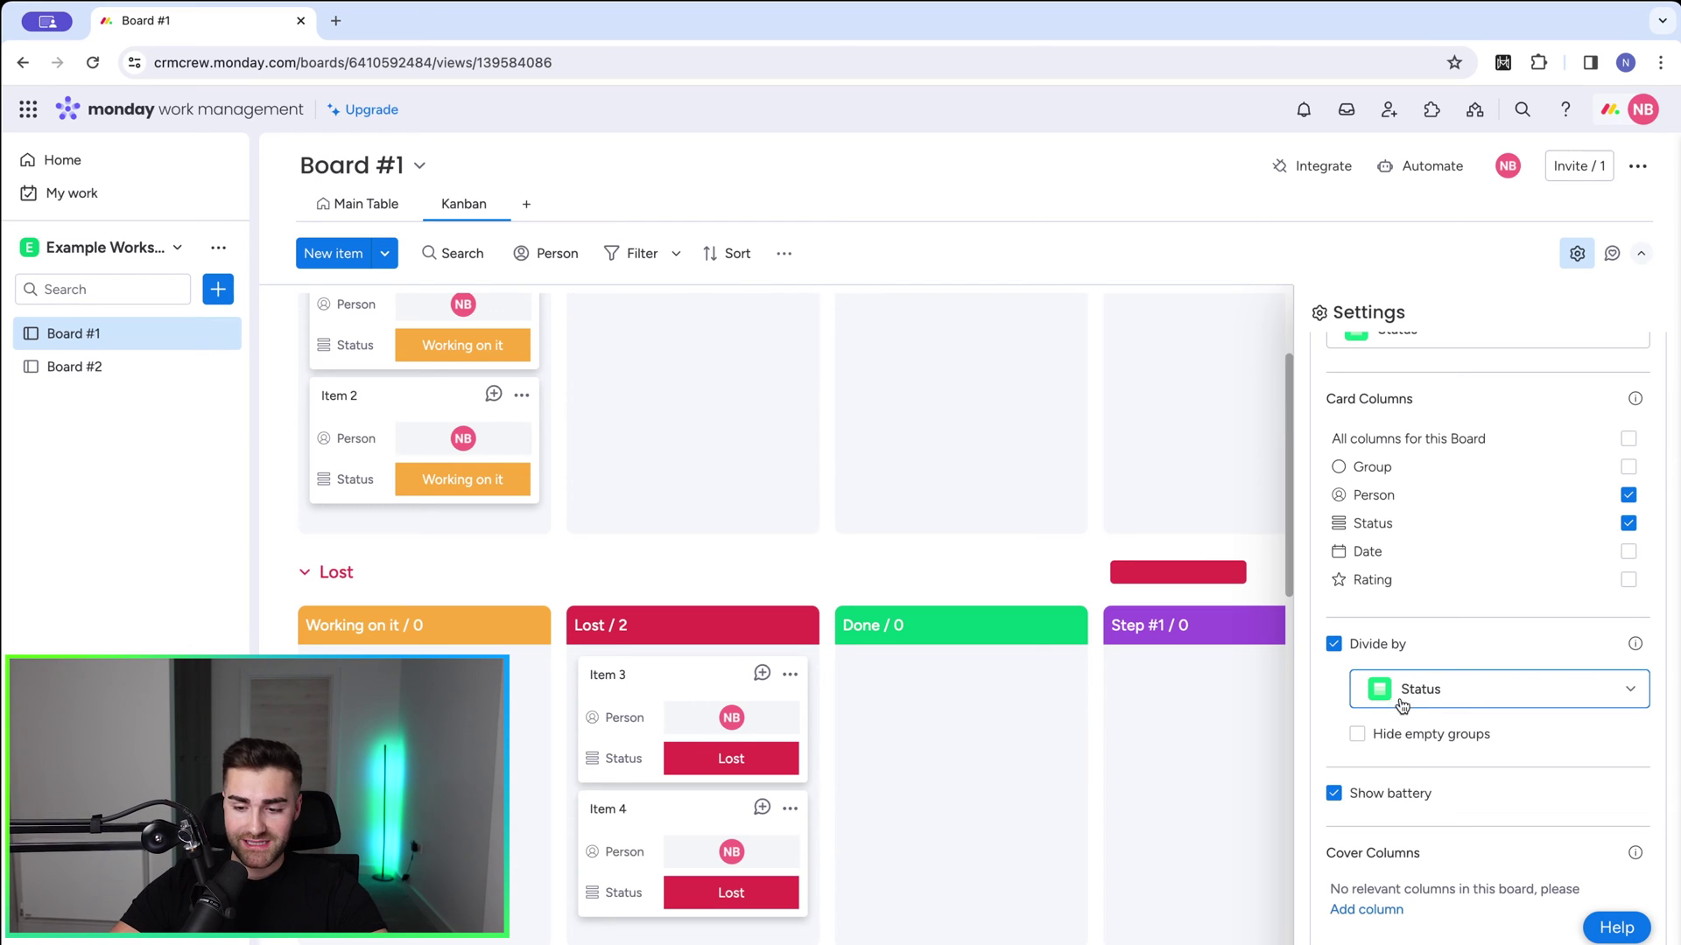
left_click(1402, 698)
left_click(1401, 735)
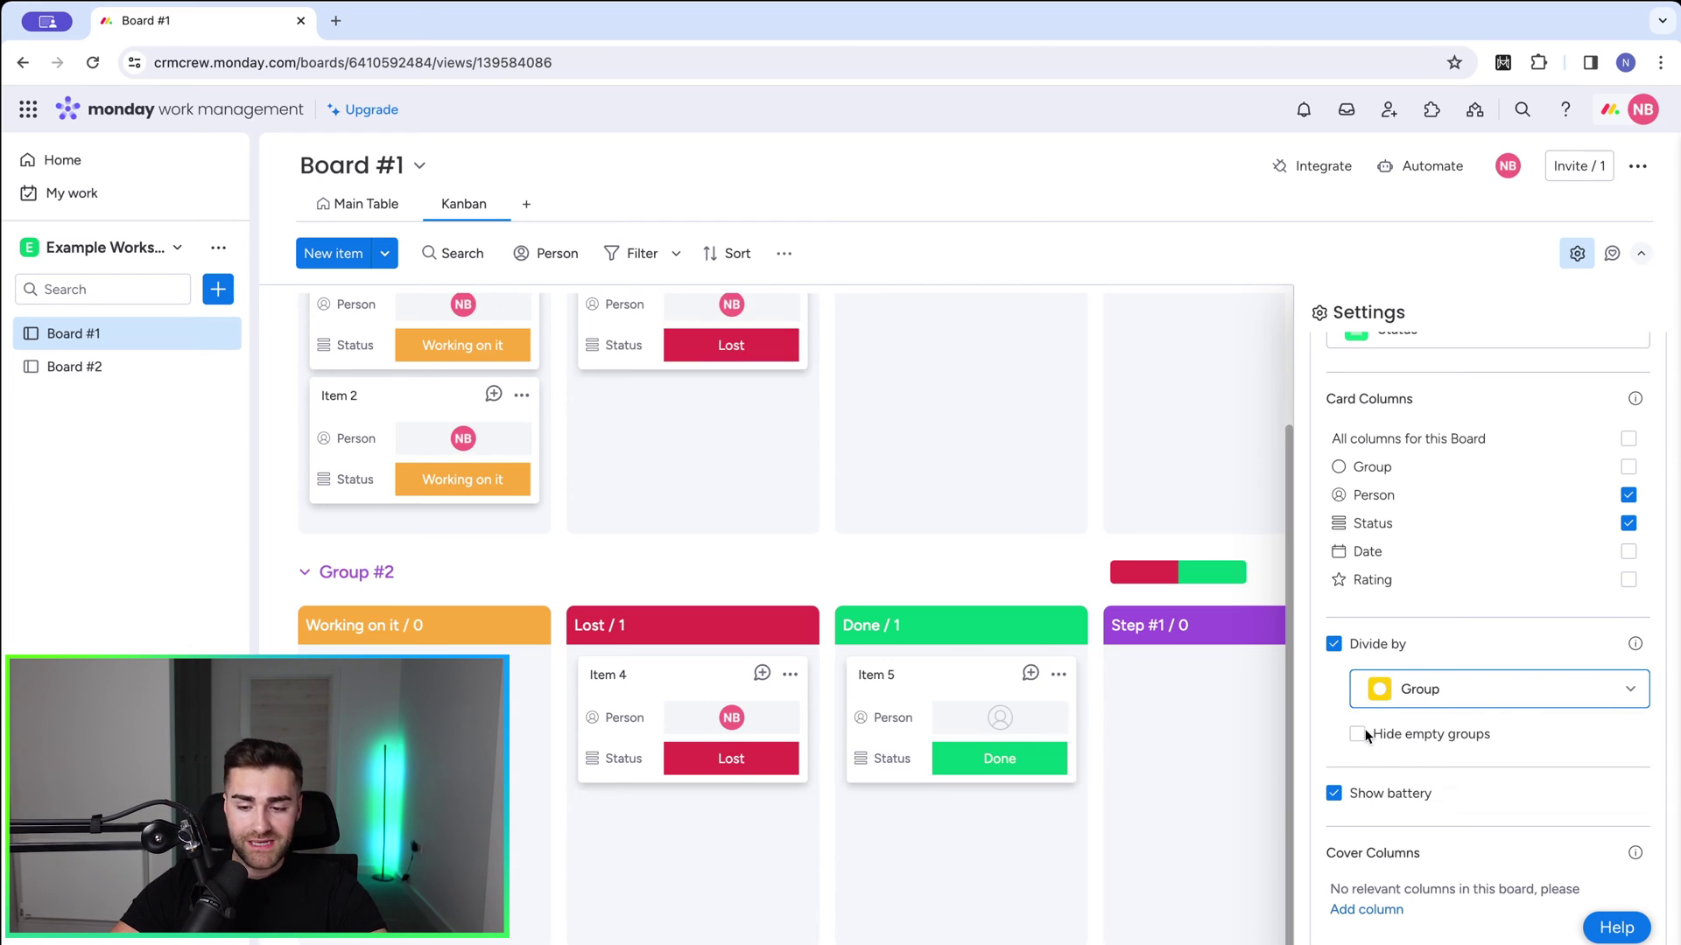
left_click(1357, 735)
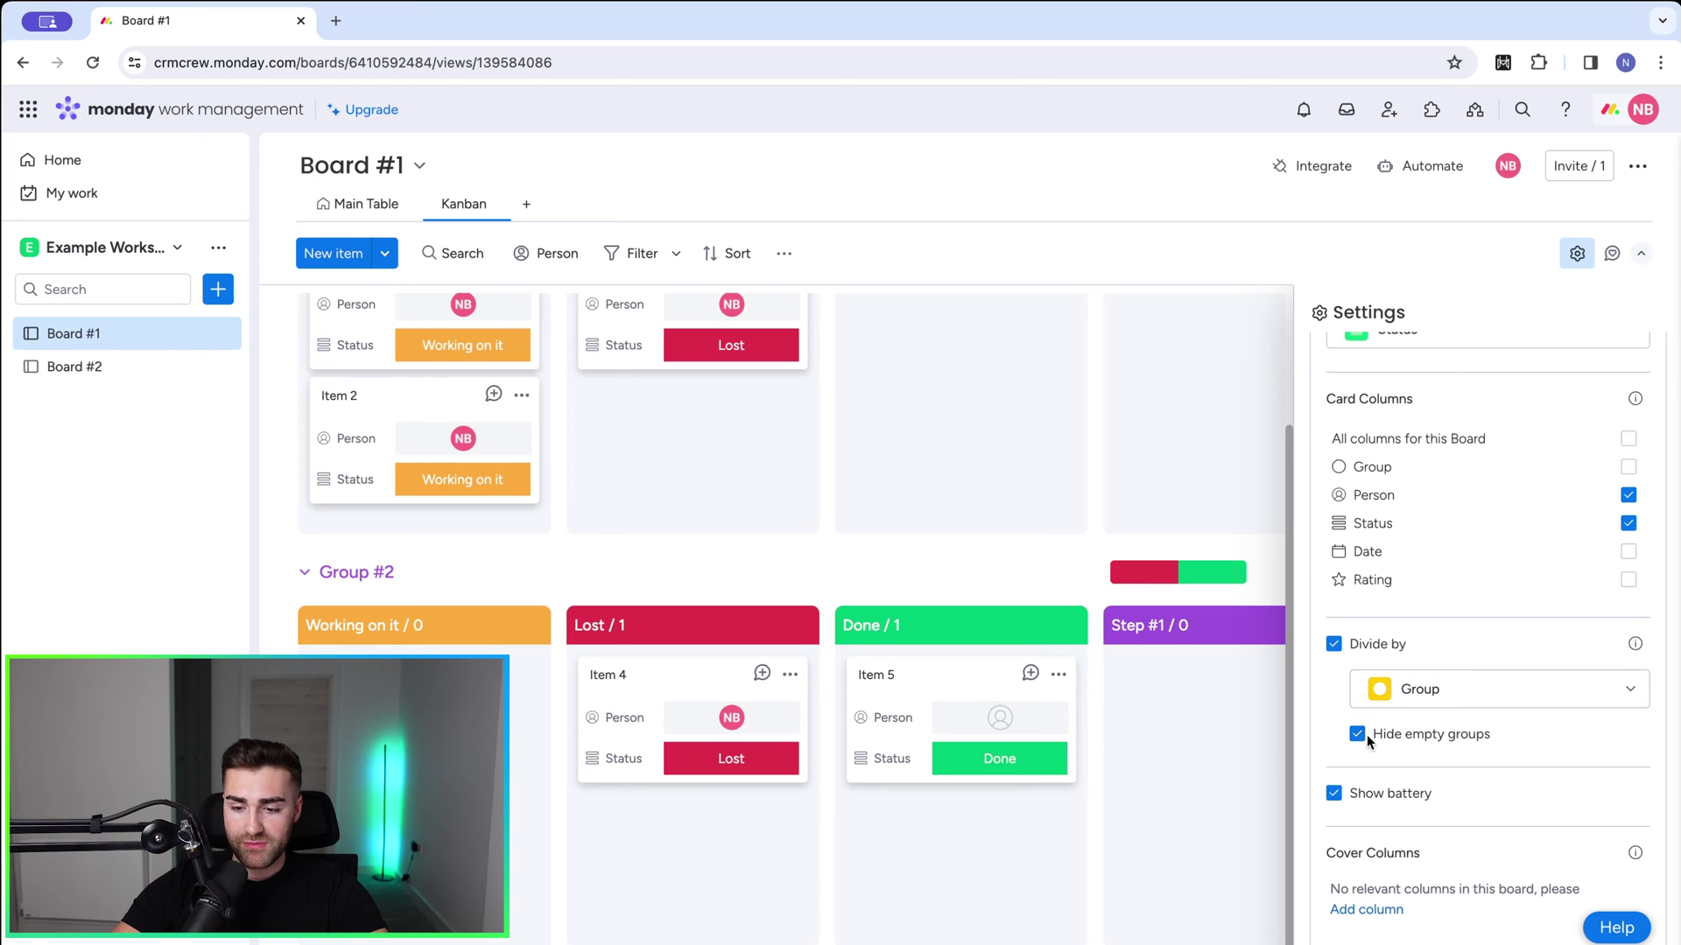
Stop dividing the board into groups and toggle the status battery bar
left_click(1333, 645)
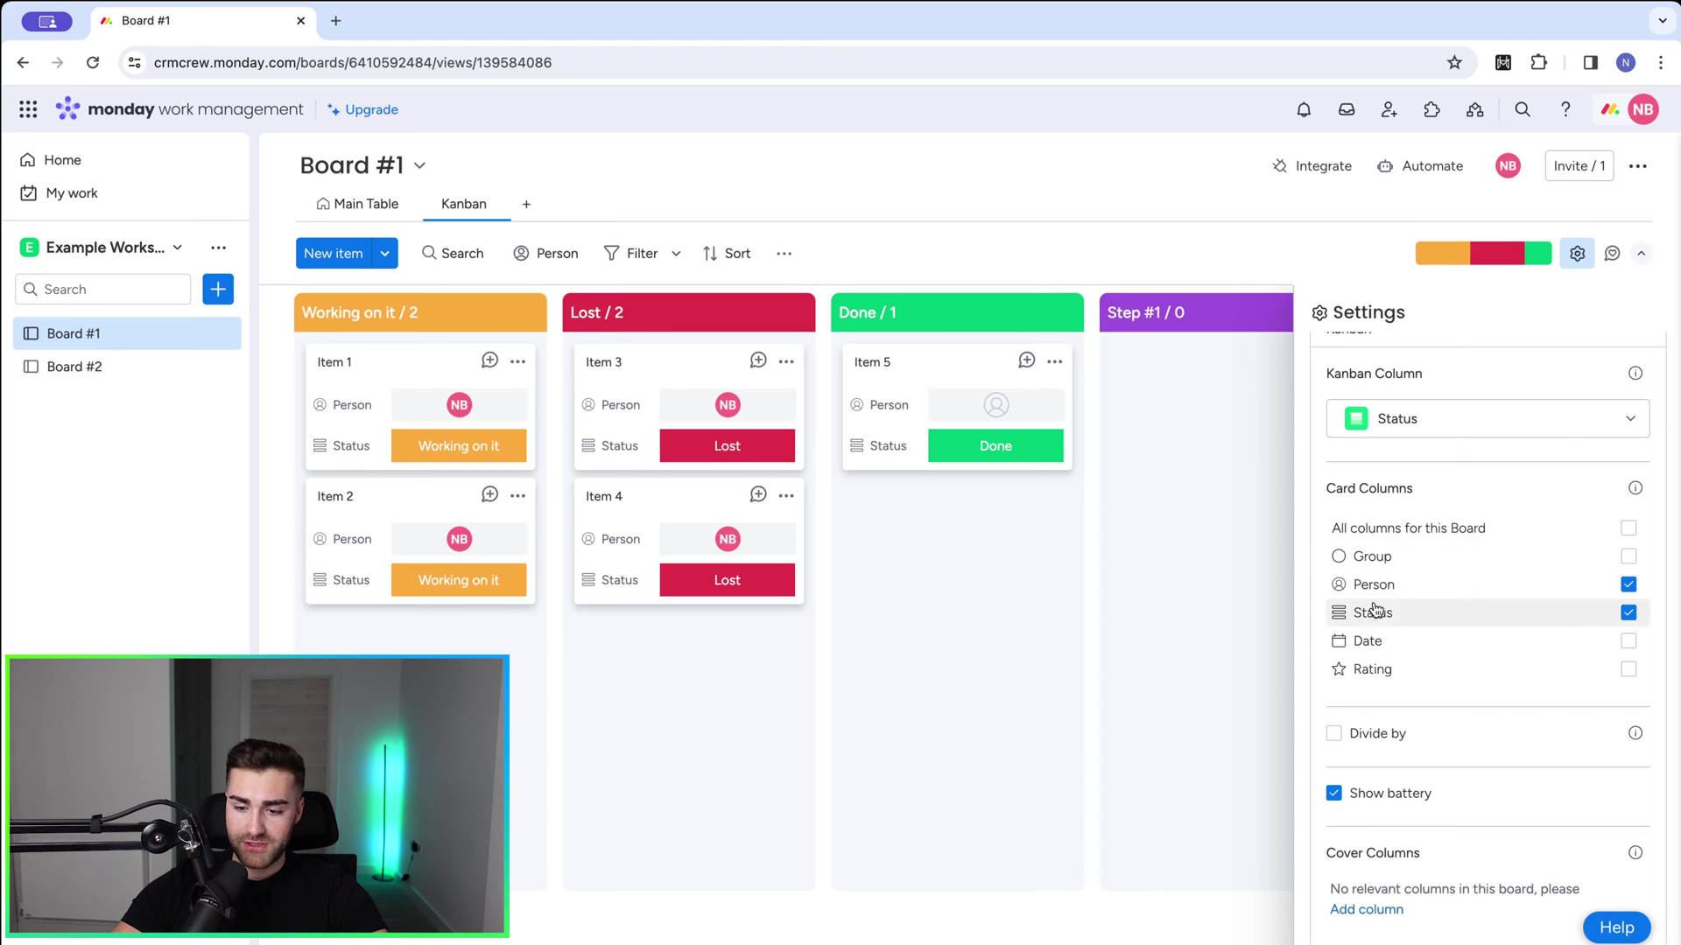
left_click(1334, 794)
left_click(1334, 794)
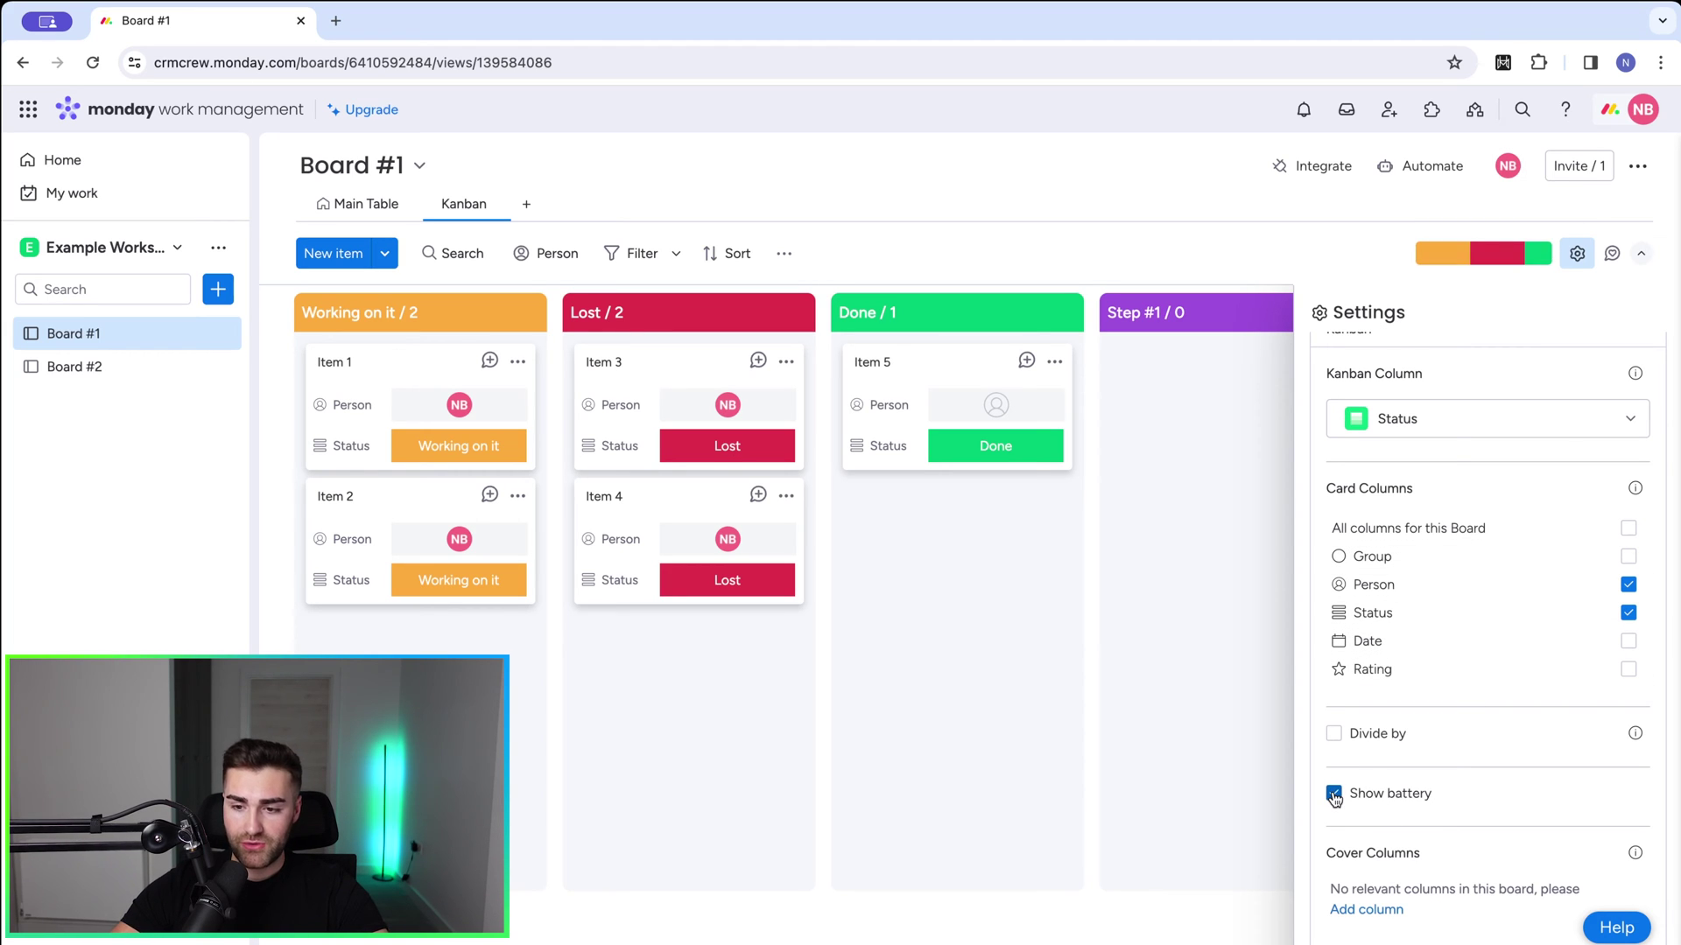
Dismiss the Column Center without adding a column, re-enable the battery bar, and collapse Kanban settings
left_click(1334, 794)
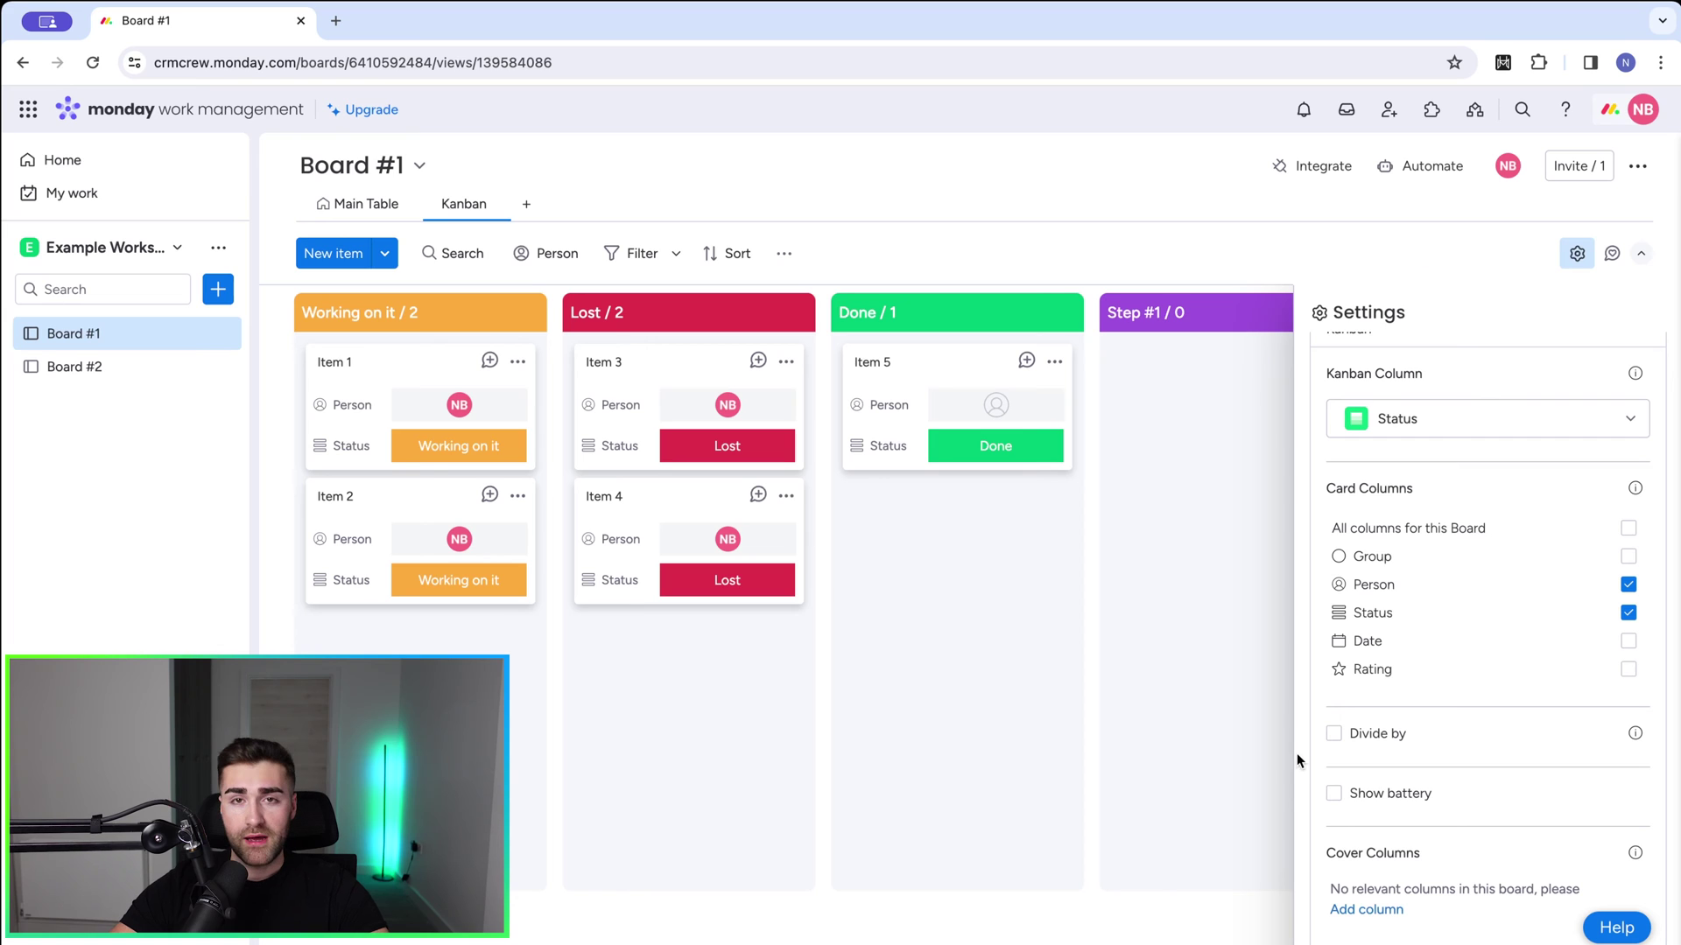
left_click(1359, 901)
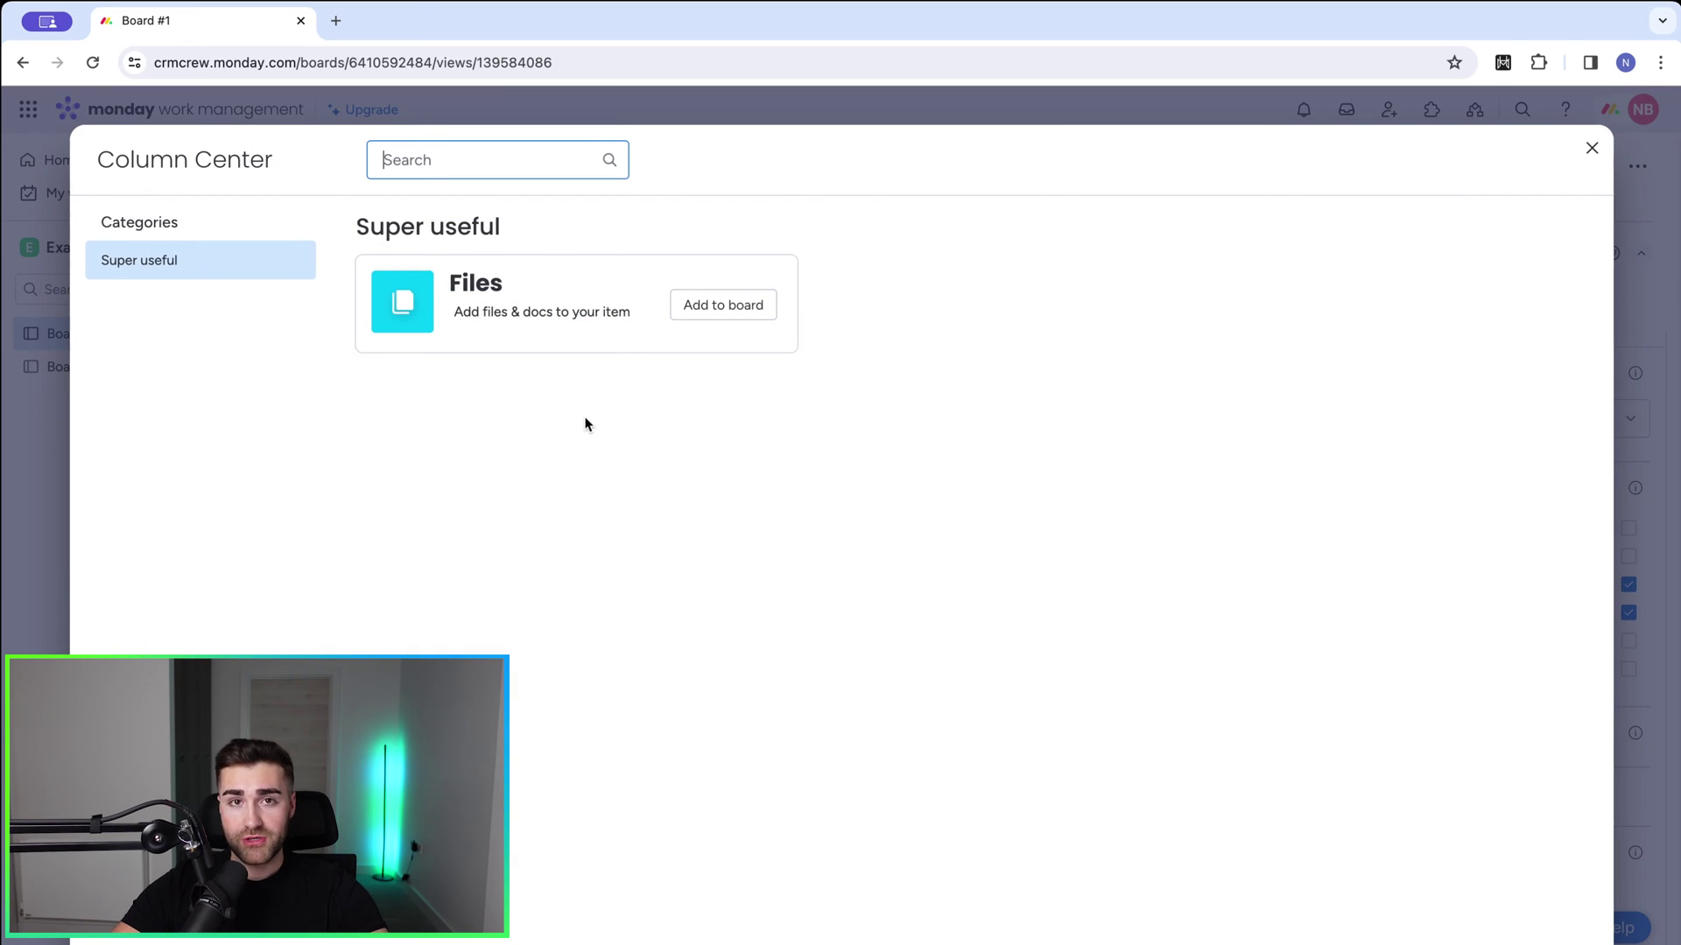
key("Escape")
scroll(1340, 826, "up", 1)
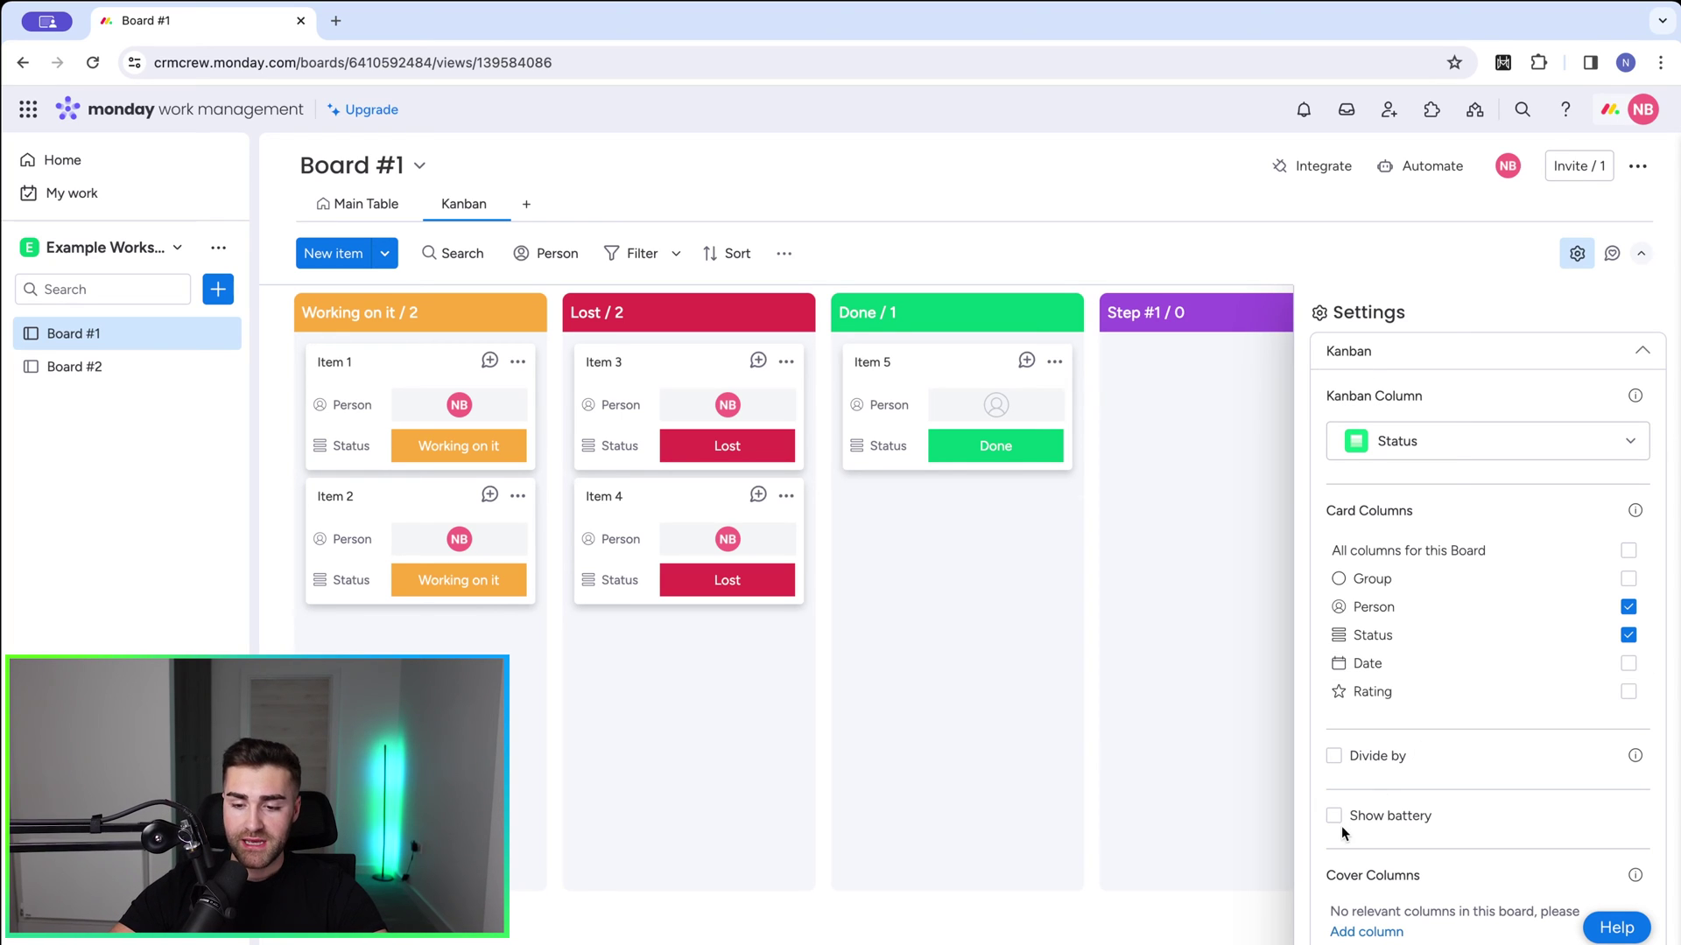
left_click(1333, 816)
left_click(1397, 359)
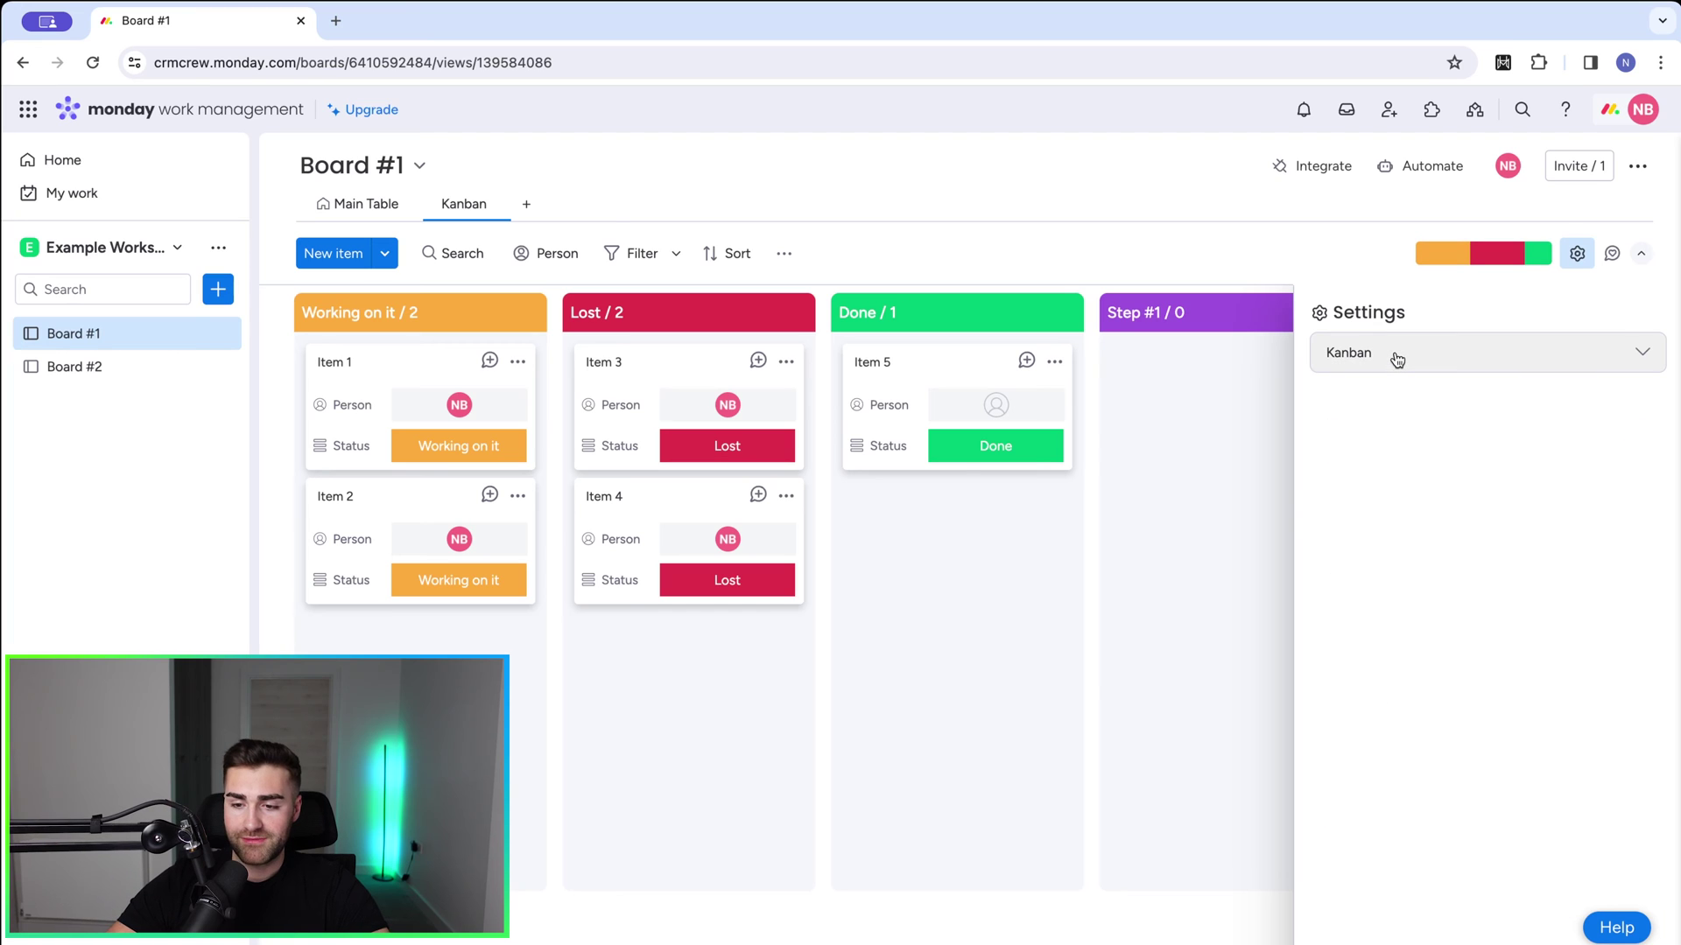
Drag columns into order Blank, Step #1, Step #2, Step #3, then Working on it
left_click(1575, 255)
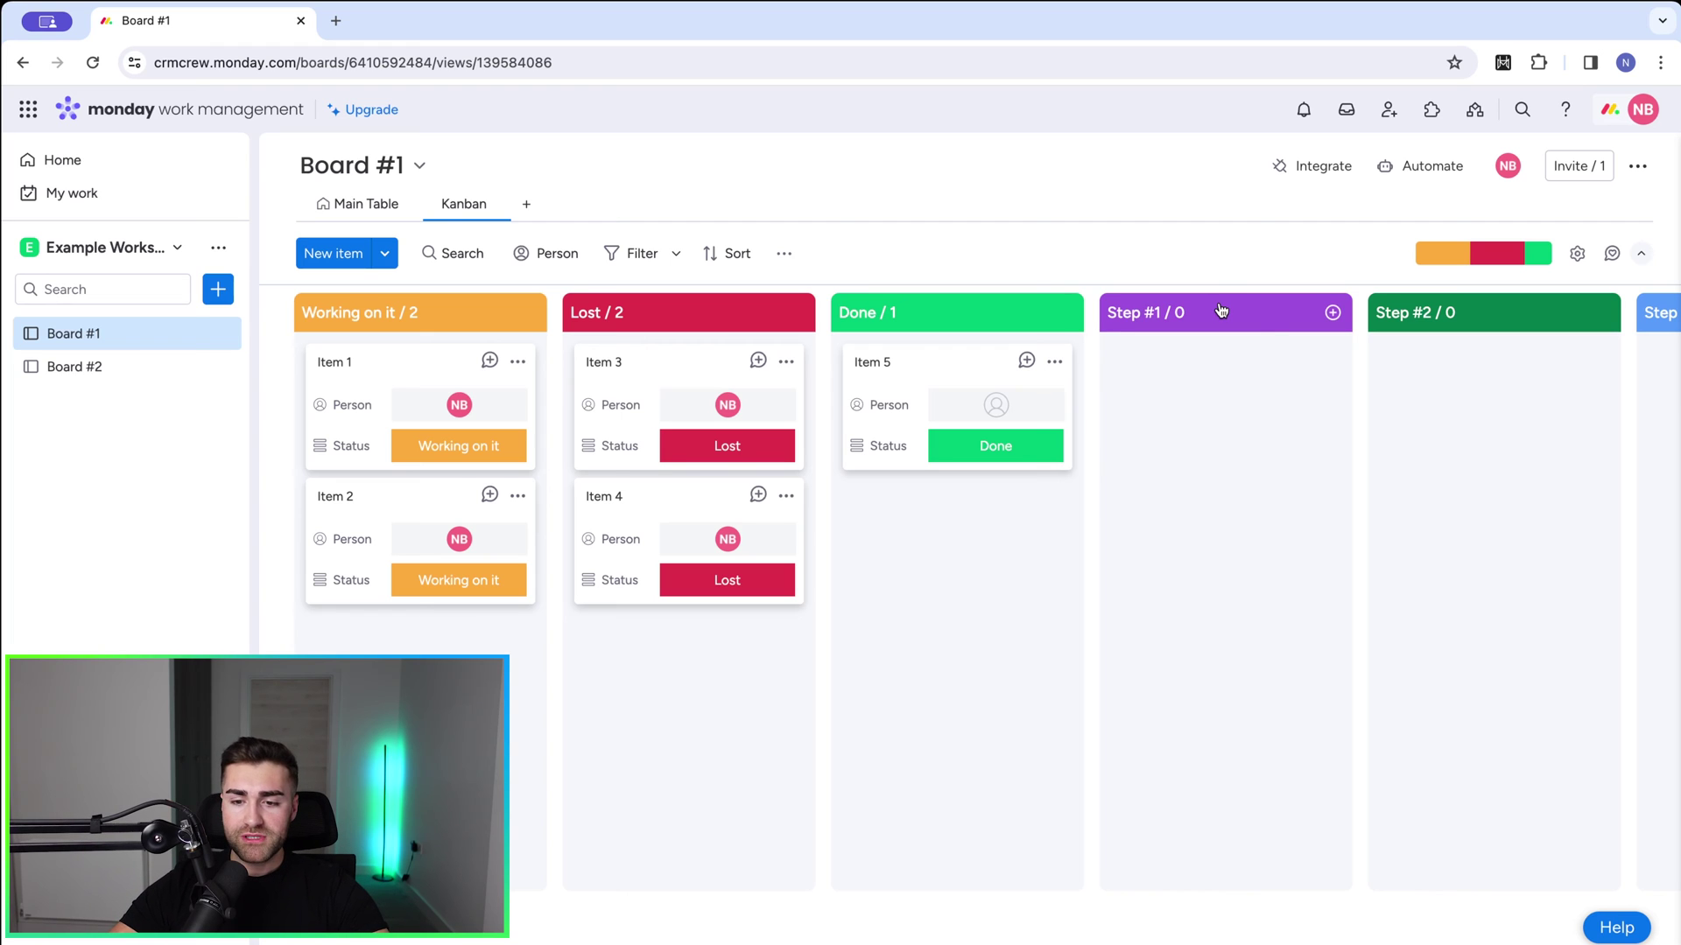
left_click_drag(1200, 314, 407, 324)
left_click_drag(1493, 315, 699, 323)
left_click_drag(1455, 315, 774, 317)
scroll(1286, 429, "right", 3)
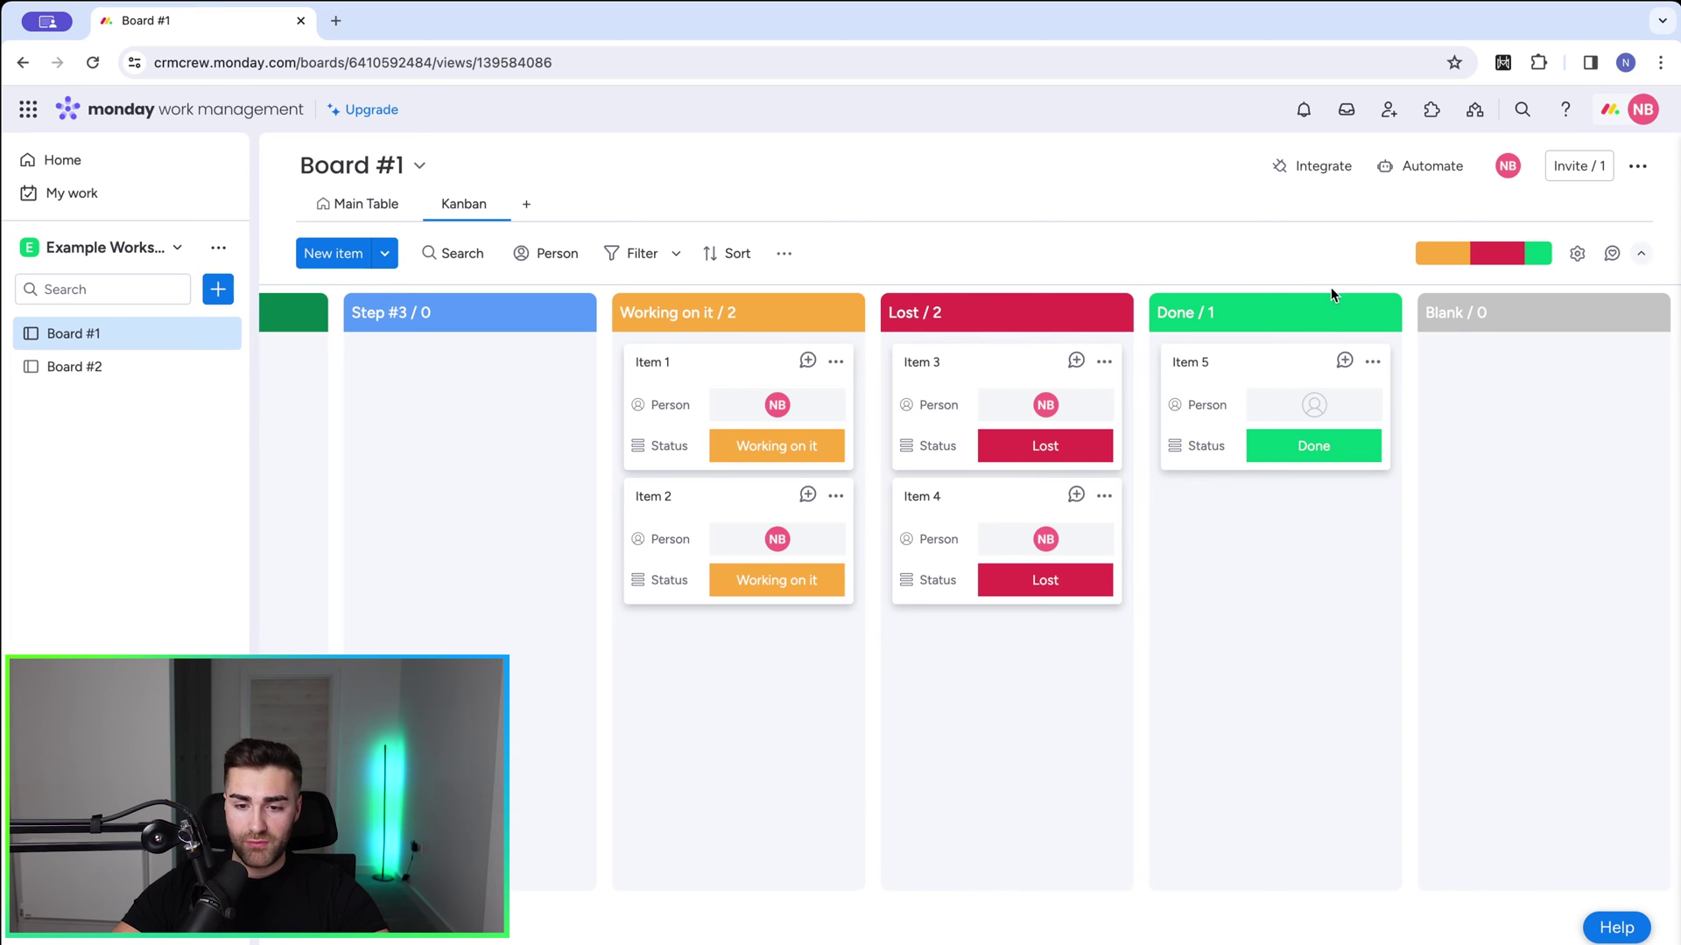
left_click_drag(1596, 331, 462, 328)
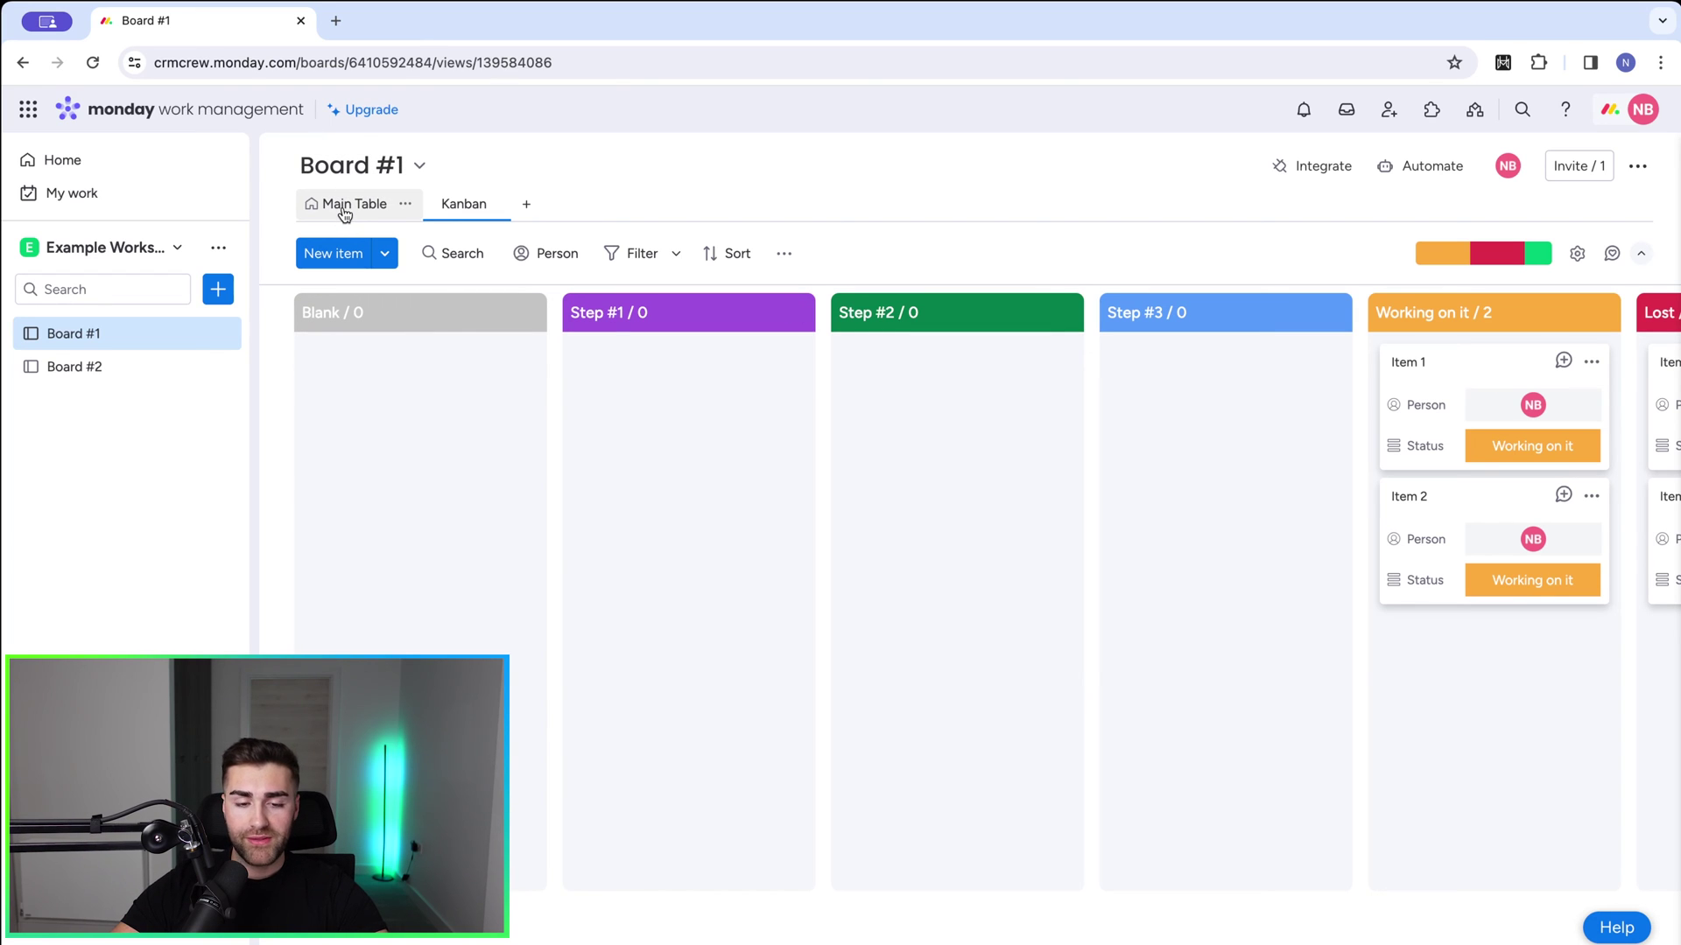
On the Main Table, rename Item 1's grey default status label to 'New Project'
left_click(344, 210)
left_click(854, 377)
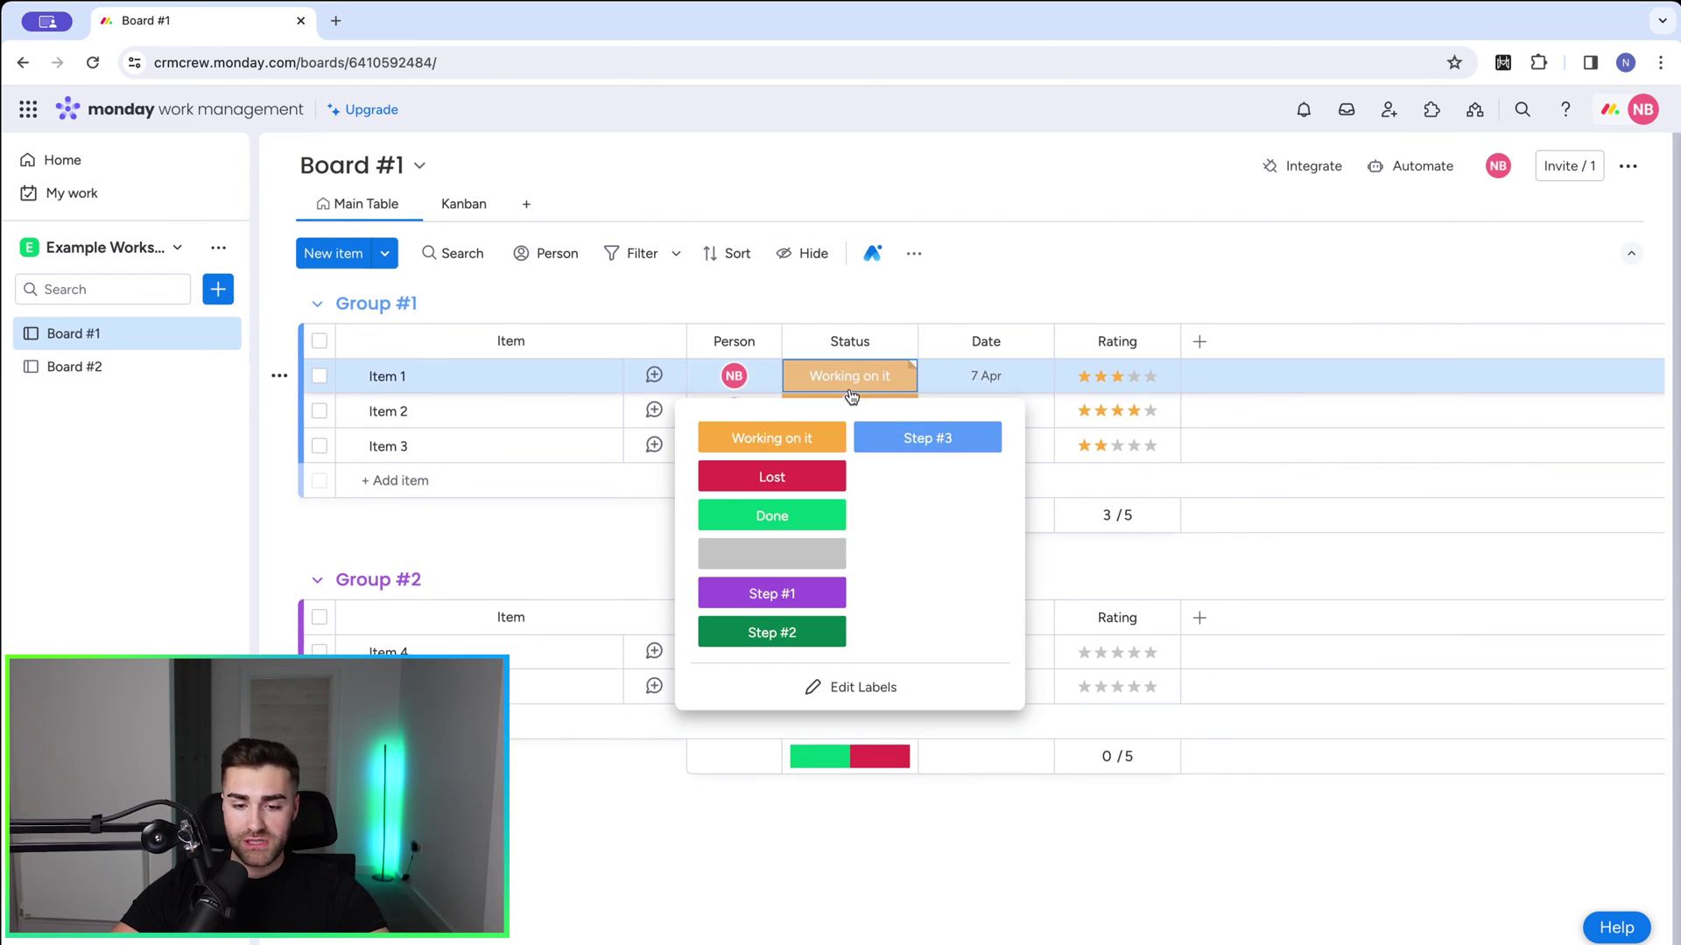
left_click(851, 688)
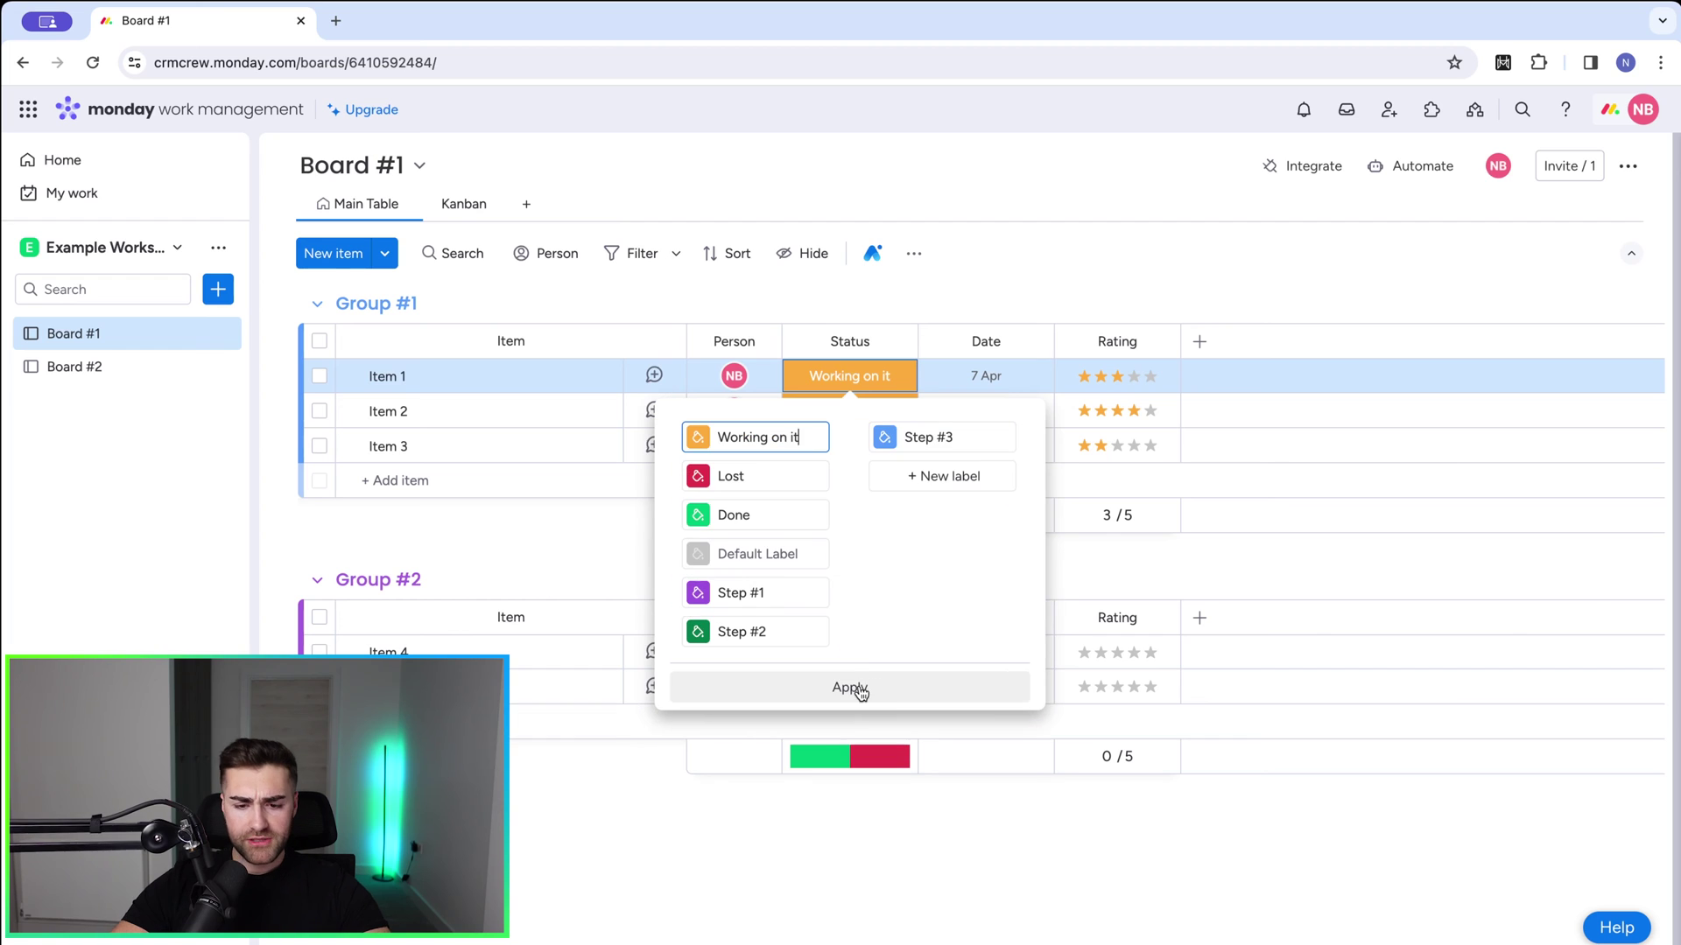
left_click(763, 552)
type("New Project")
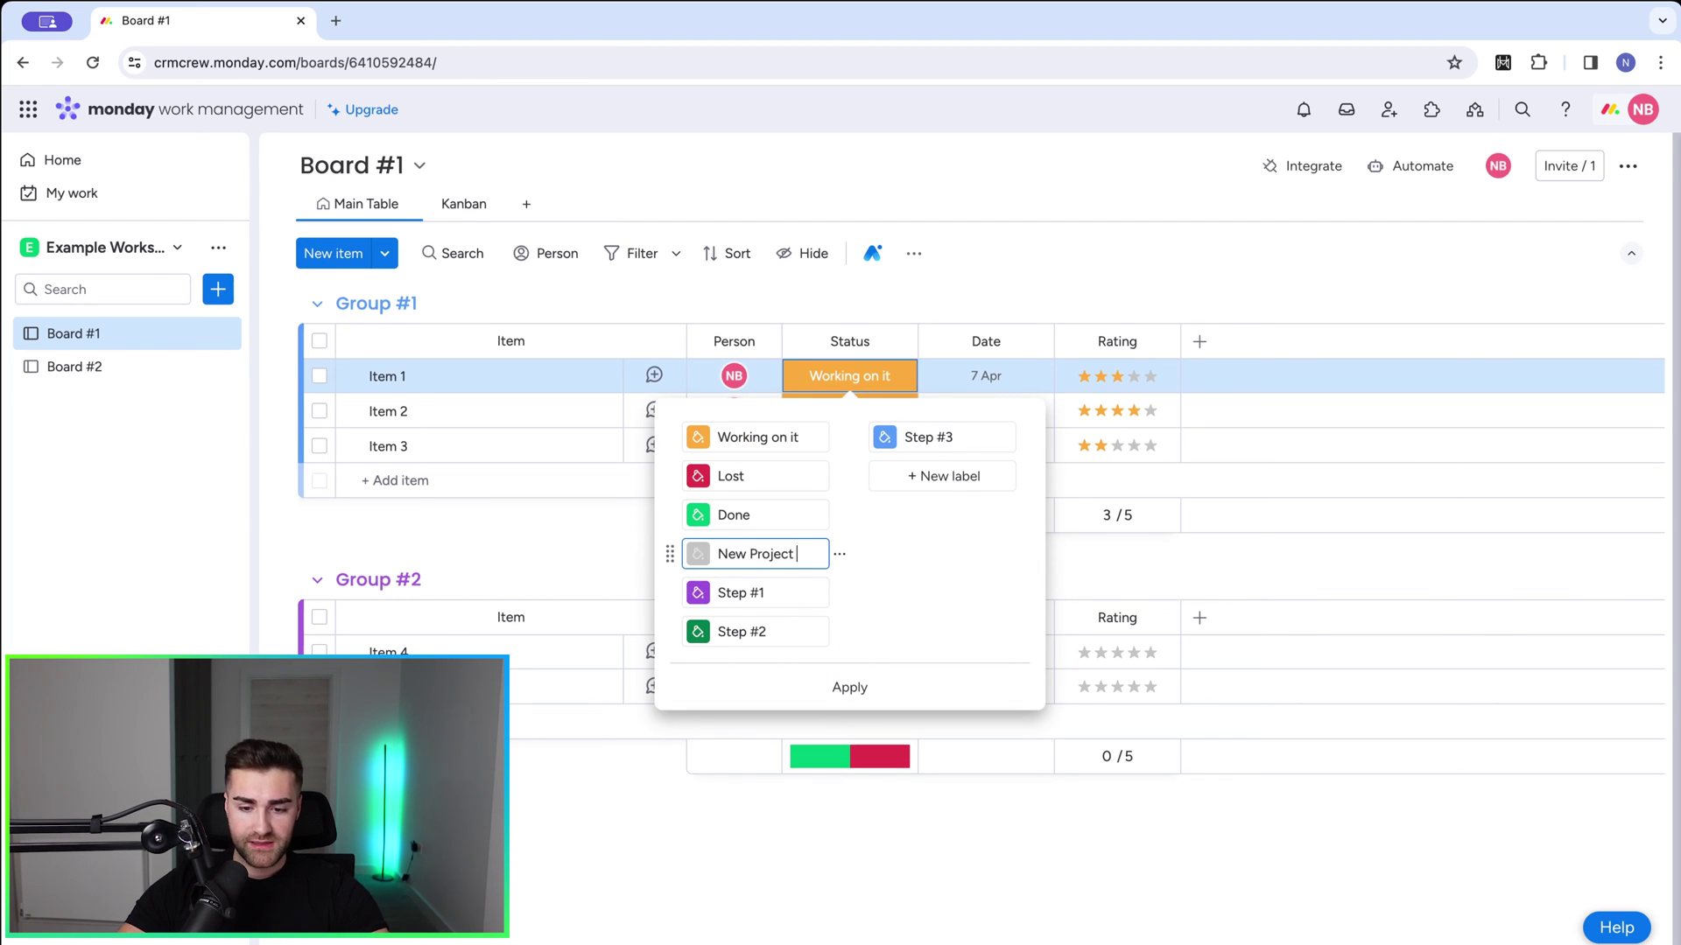
key("Return")
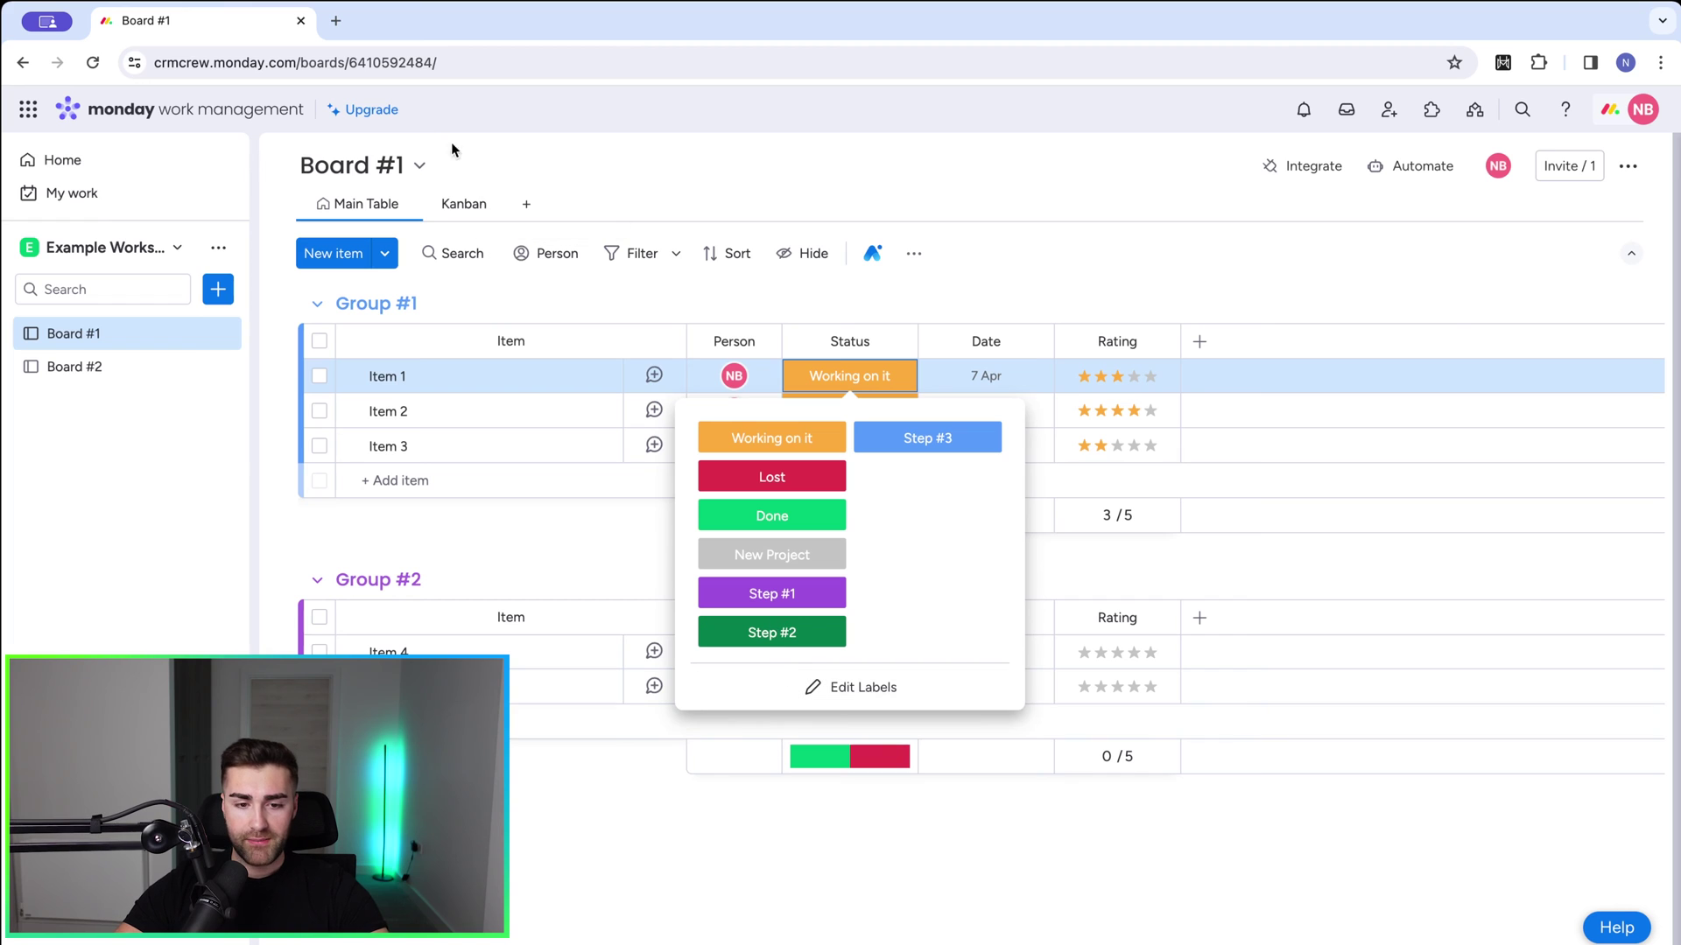
In the Kanban view, drag Item 1's card from Working on it through Step #3 into New Project
left_click(446, 207)
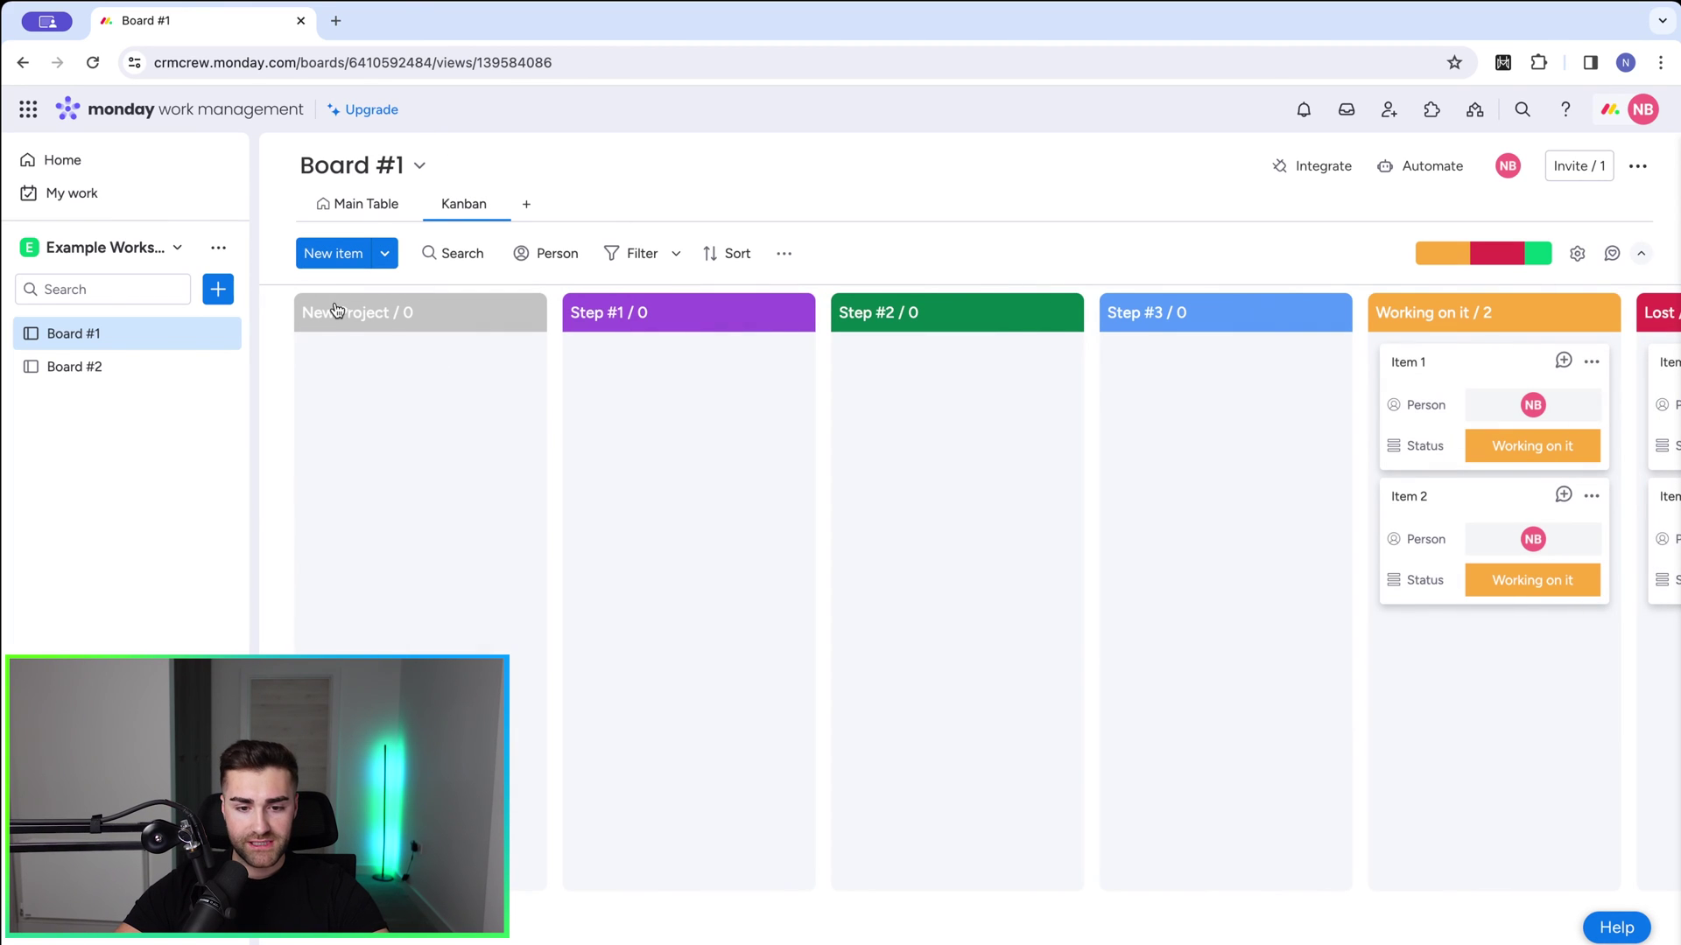
scroll(744, 550, "right", 1)
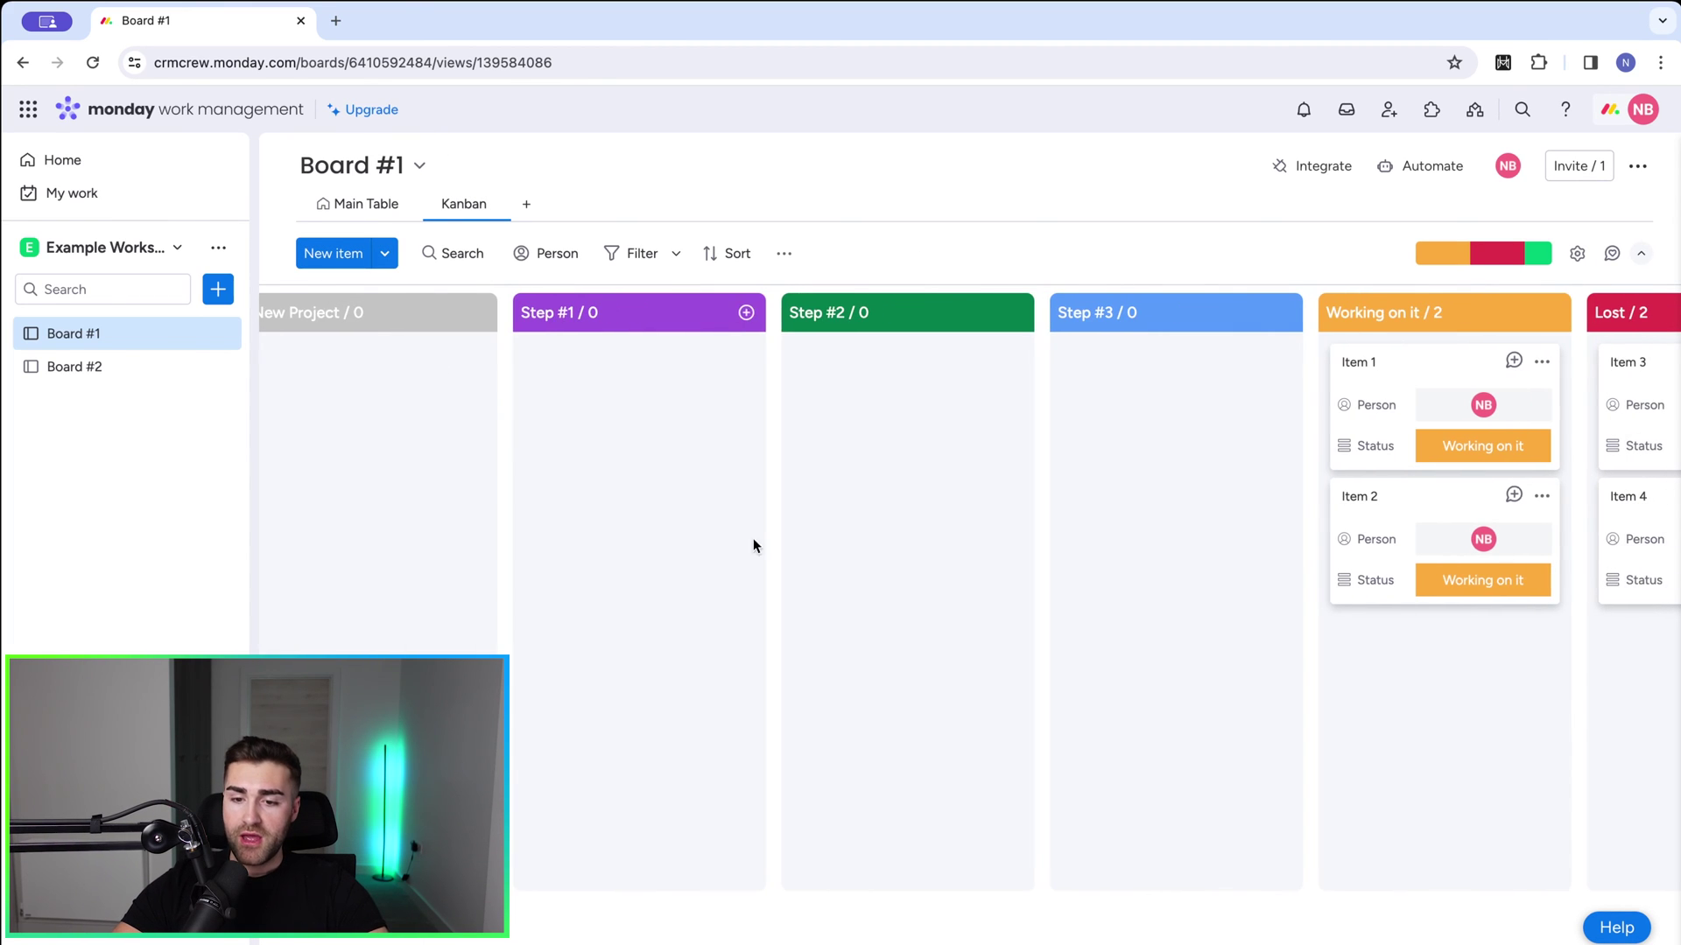
scroll(1167, 402, "right", 4)
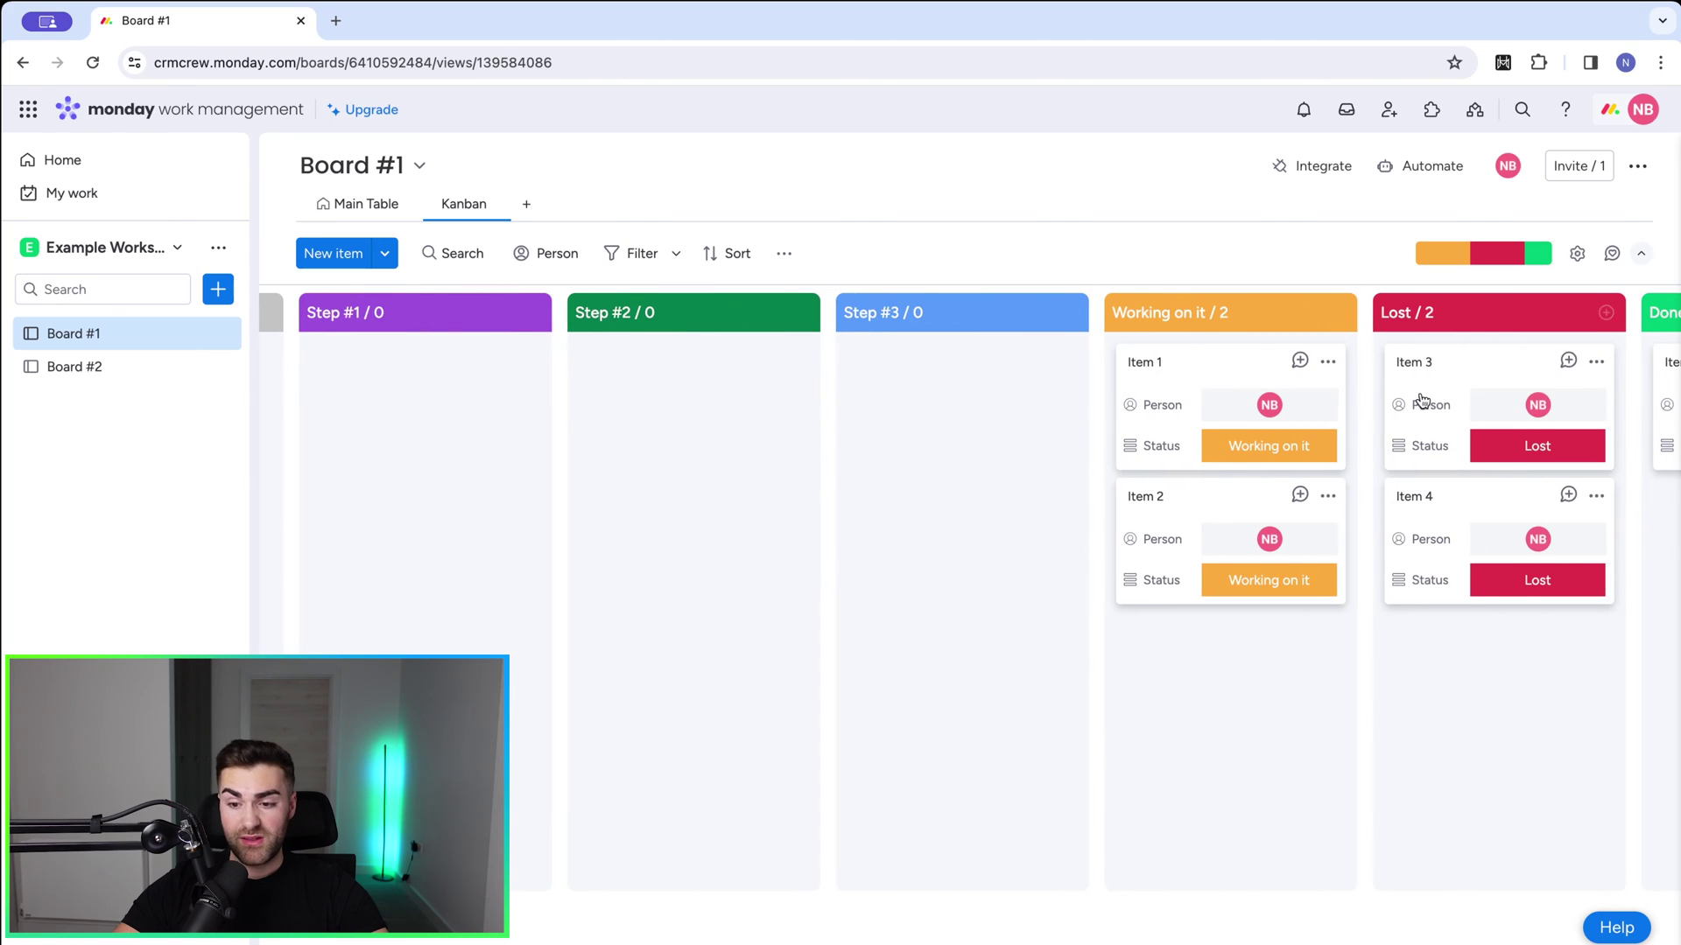
scroll(1463, 402, "right", 4)
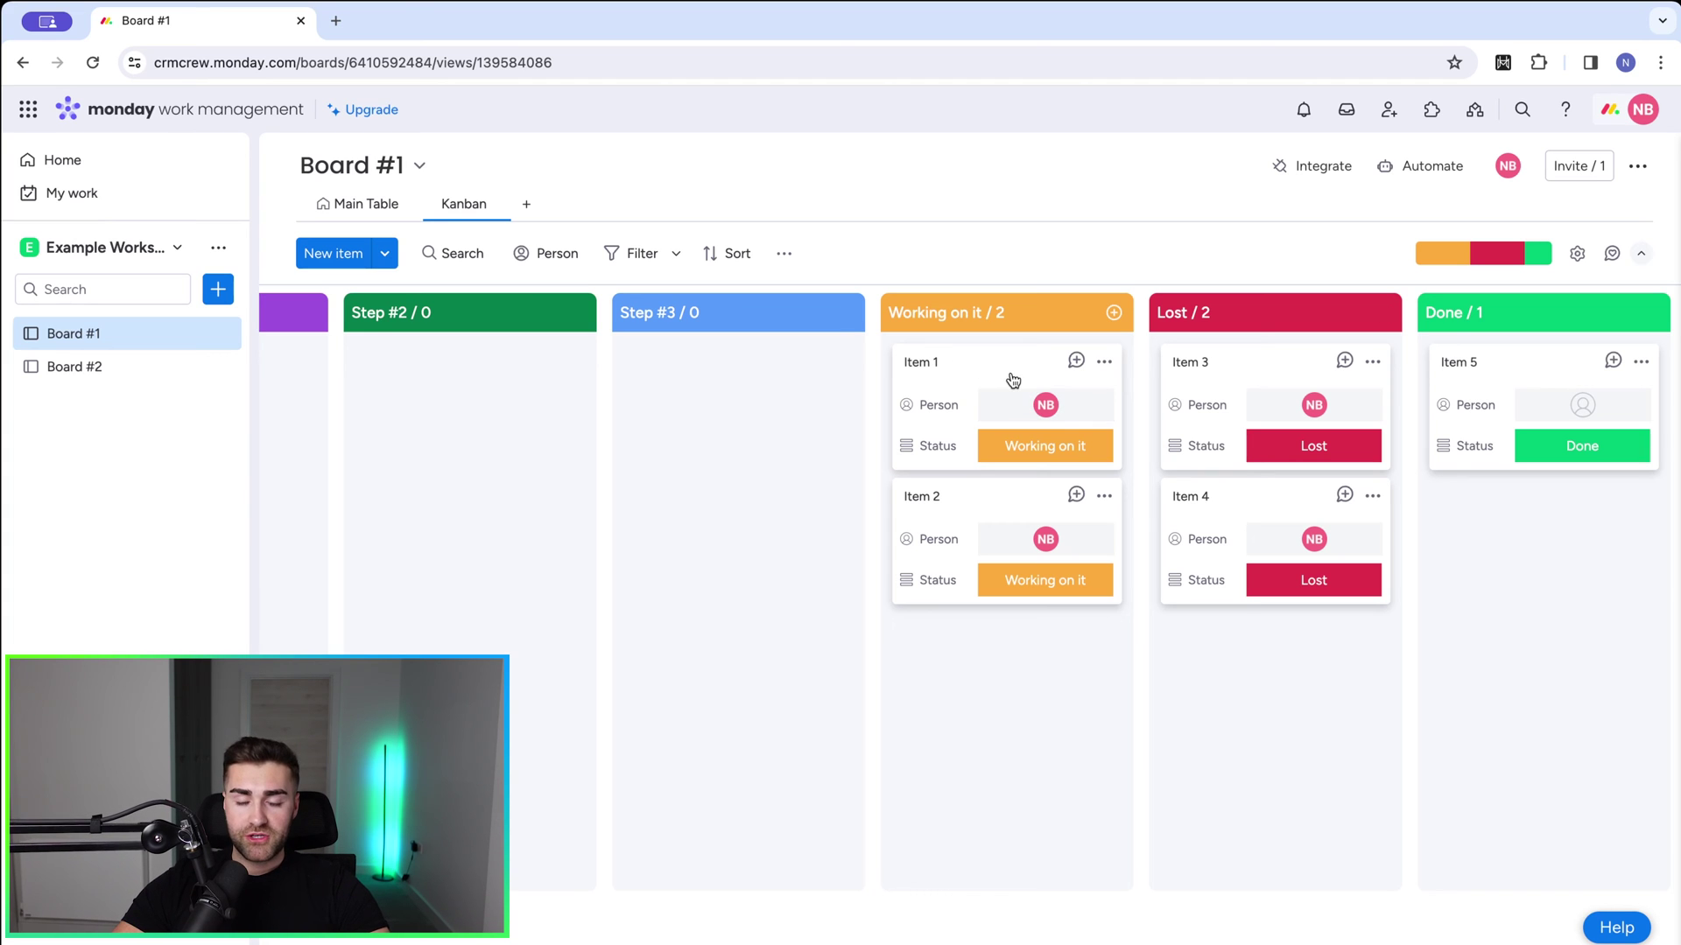
left_click_drag(995, 377, 459, 382)
scroll(770, 385, "left", 2)
scroll(593, 371, "left", 3)
left_click_drag(757, 361, 474, 444)
scroll(474, 445, "left", 3)
left_click_drag(638, 372, 416, 372)
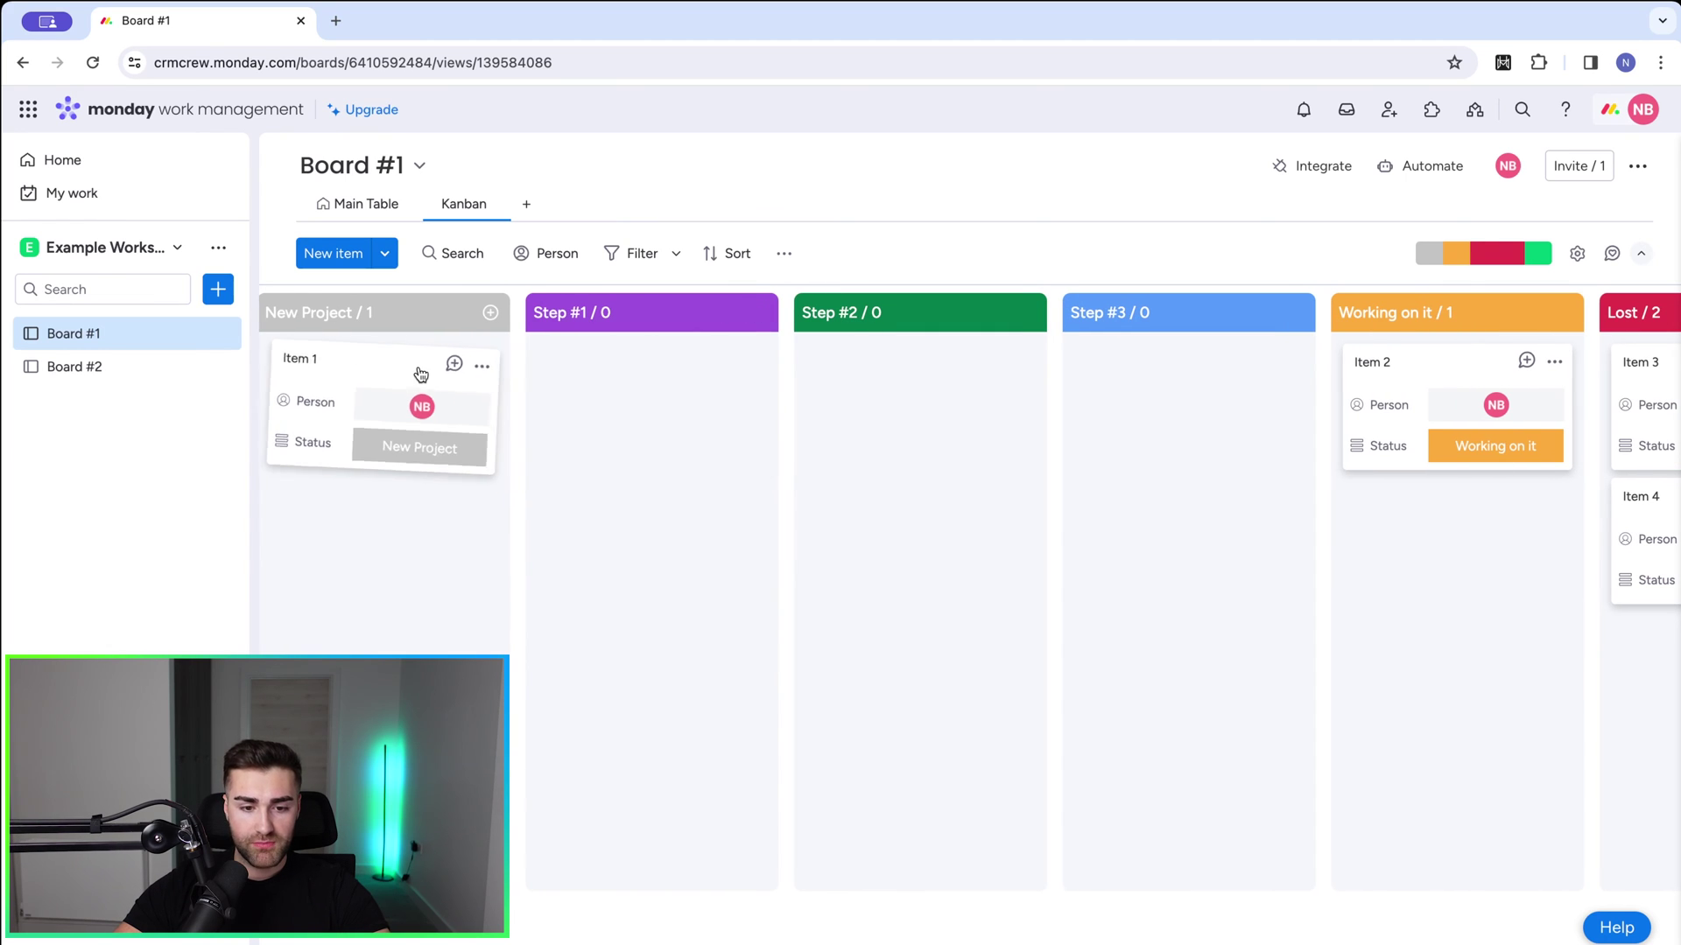
mouse_move(376, 426)
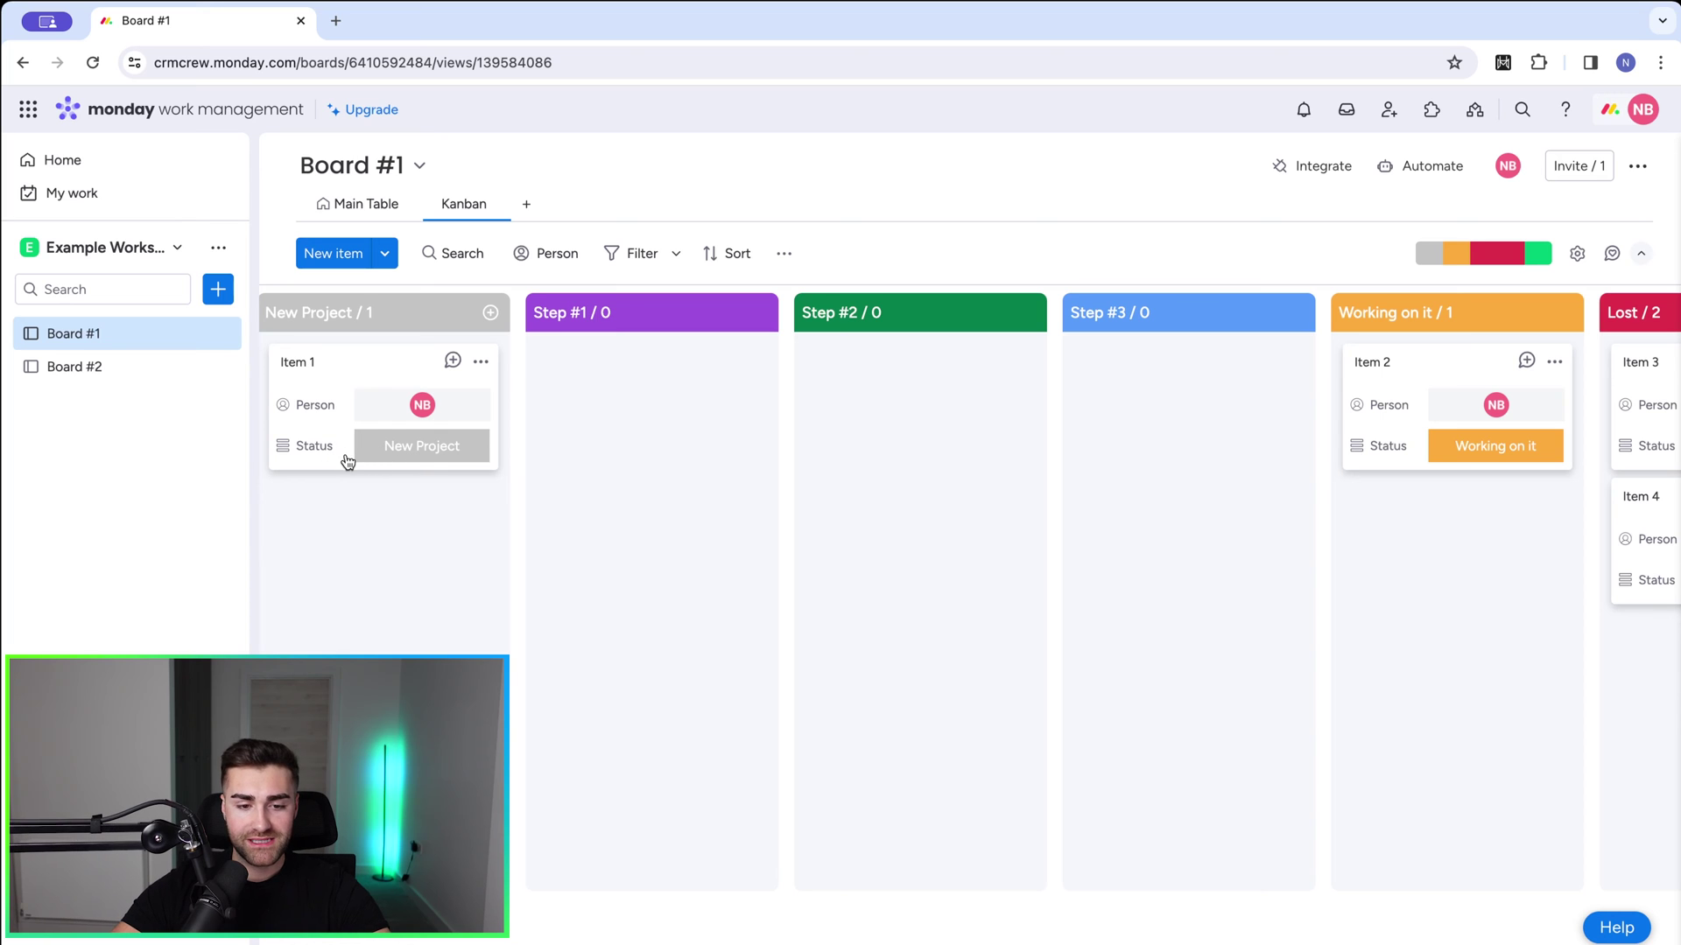
left_click(348, 368)
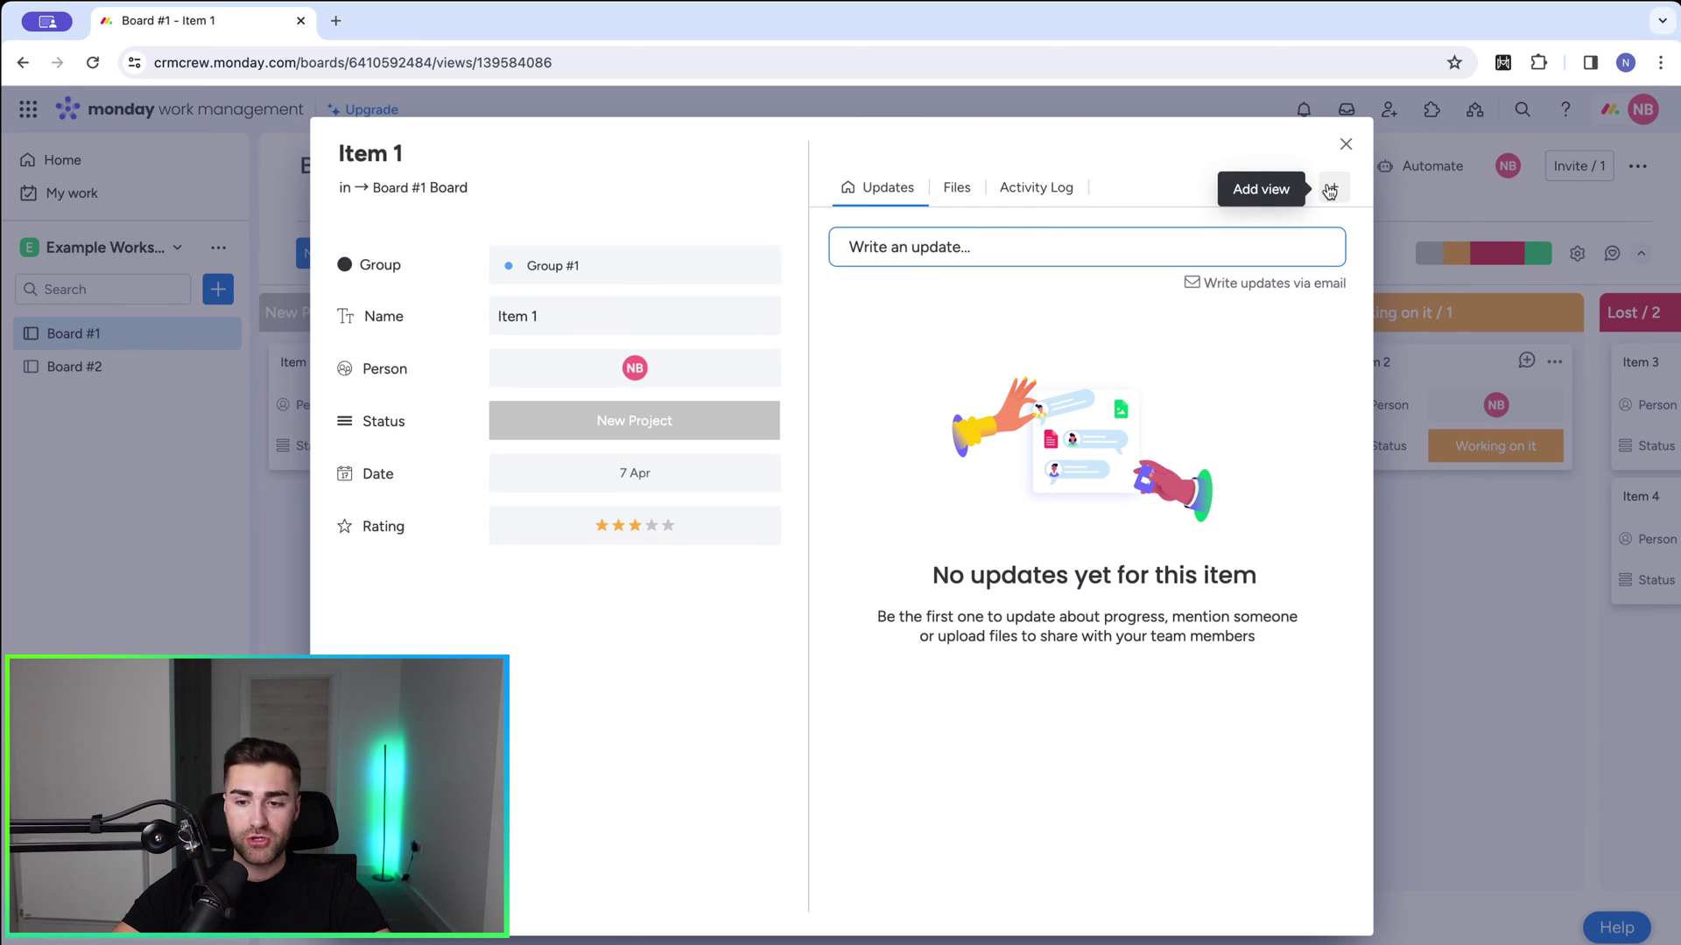
left_click(1345, 144)
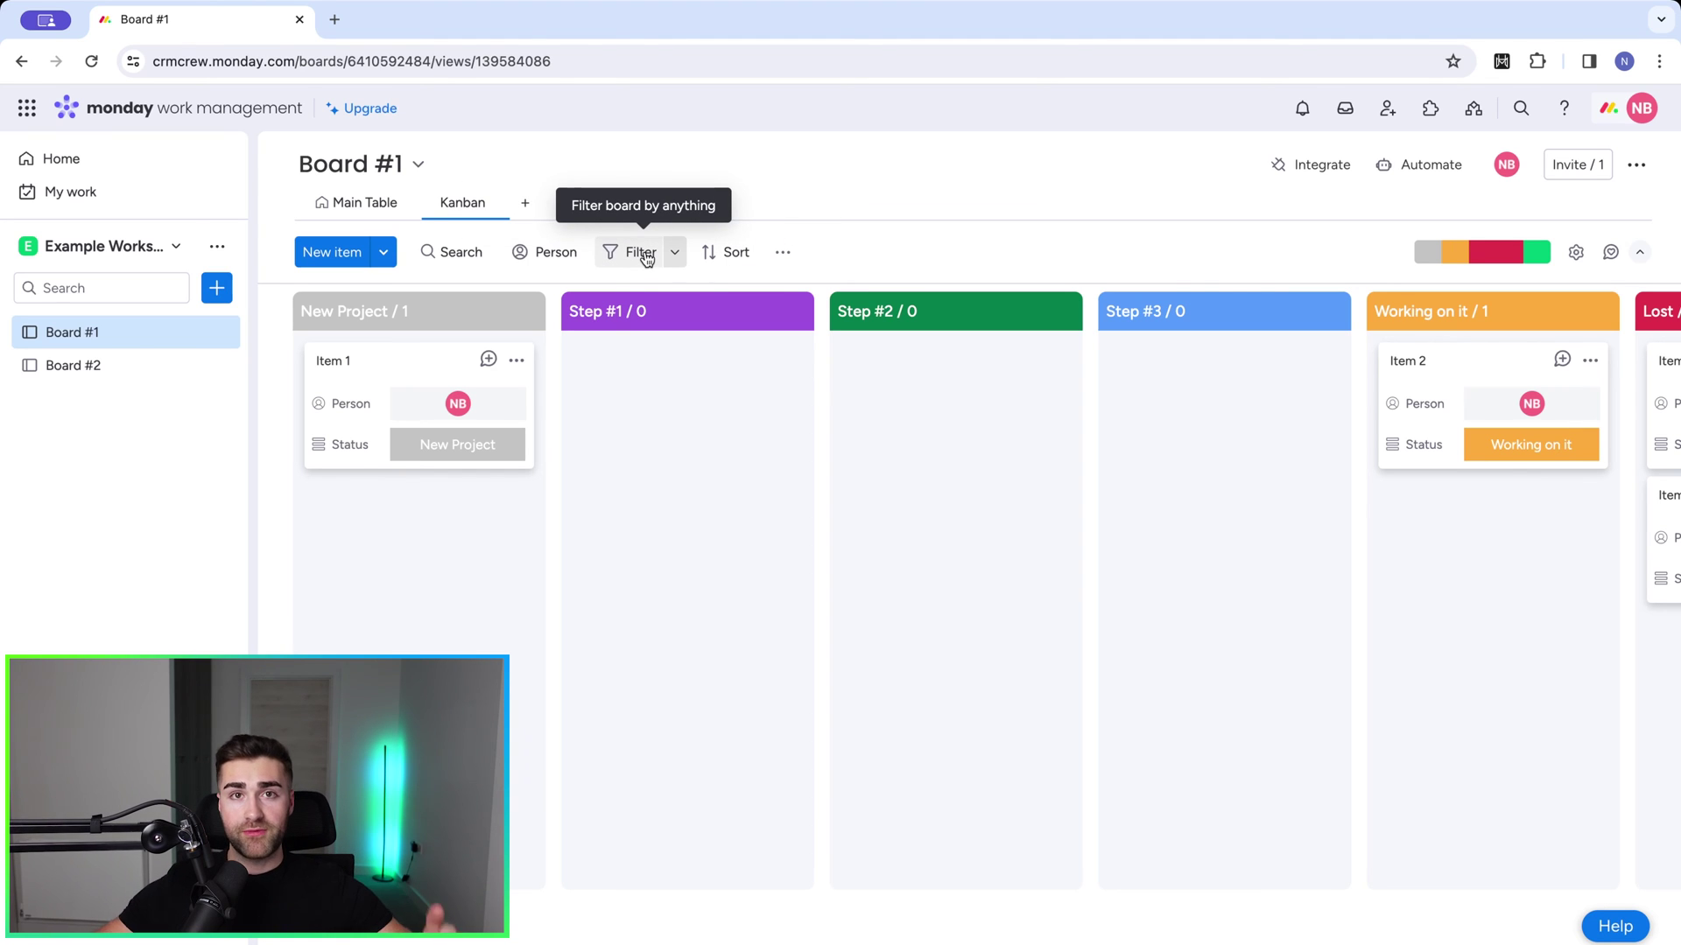
Hide the Working on it and Lost columns and save that to this view
left_click(780, 256)
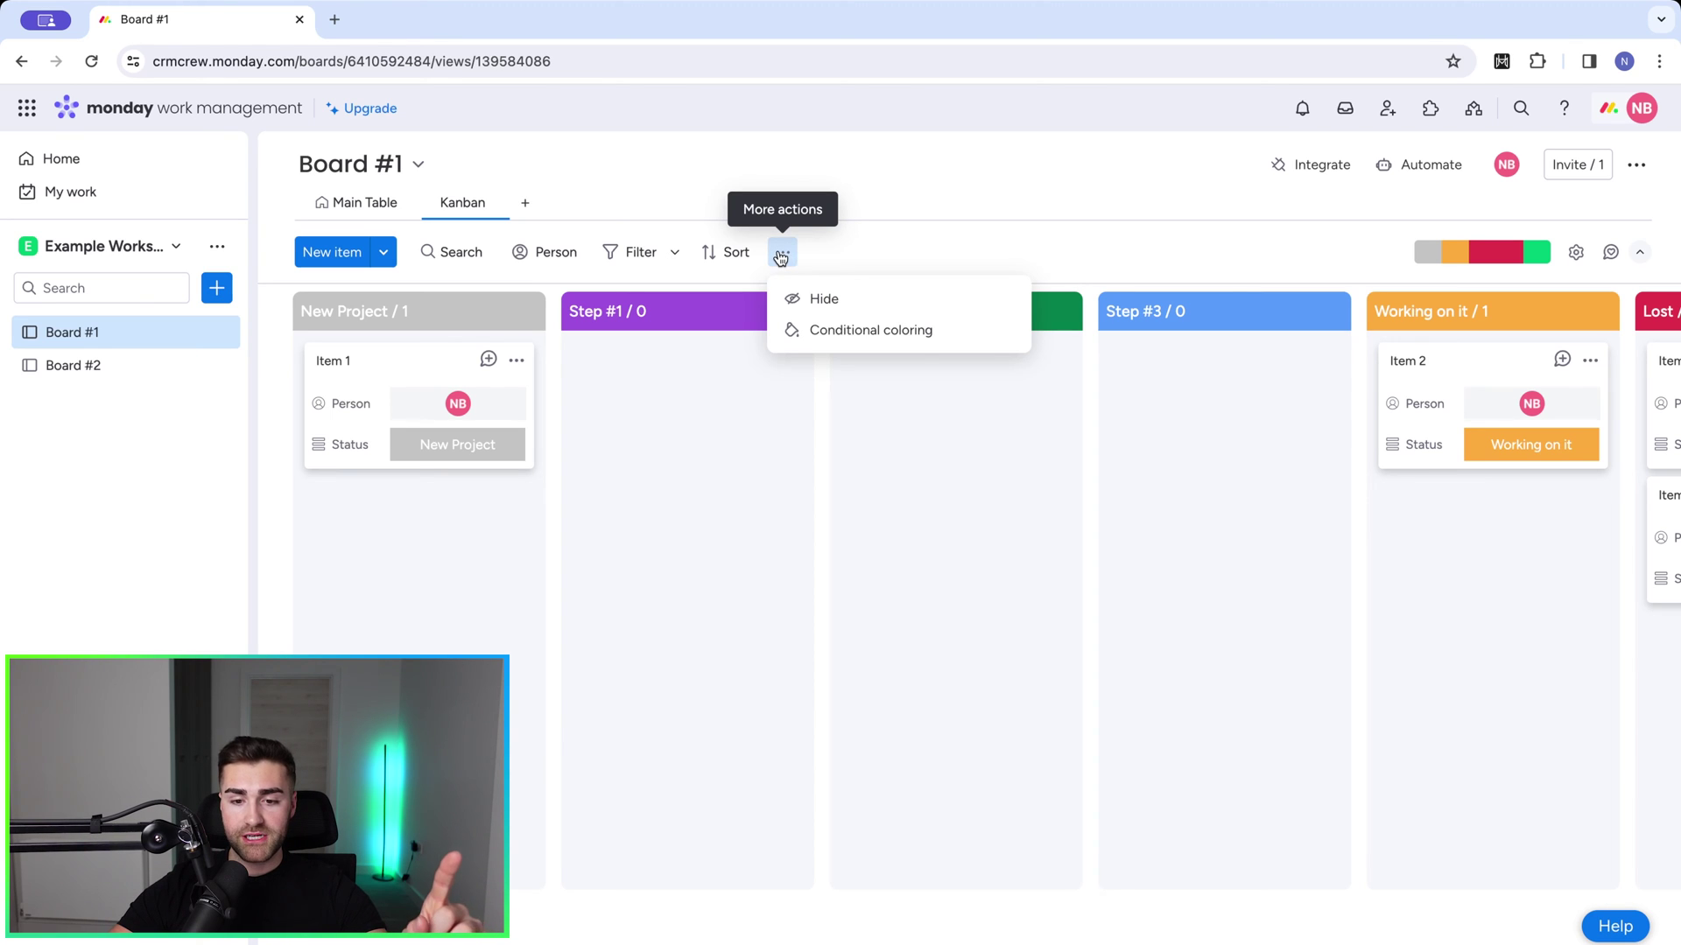
left_click(857, 303)
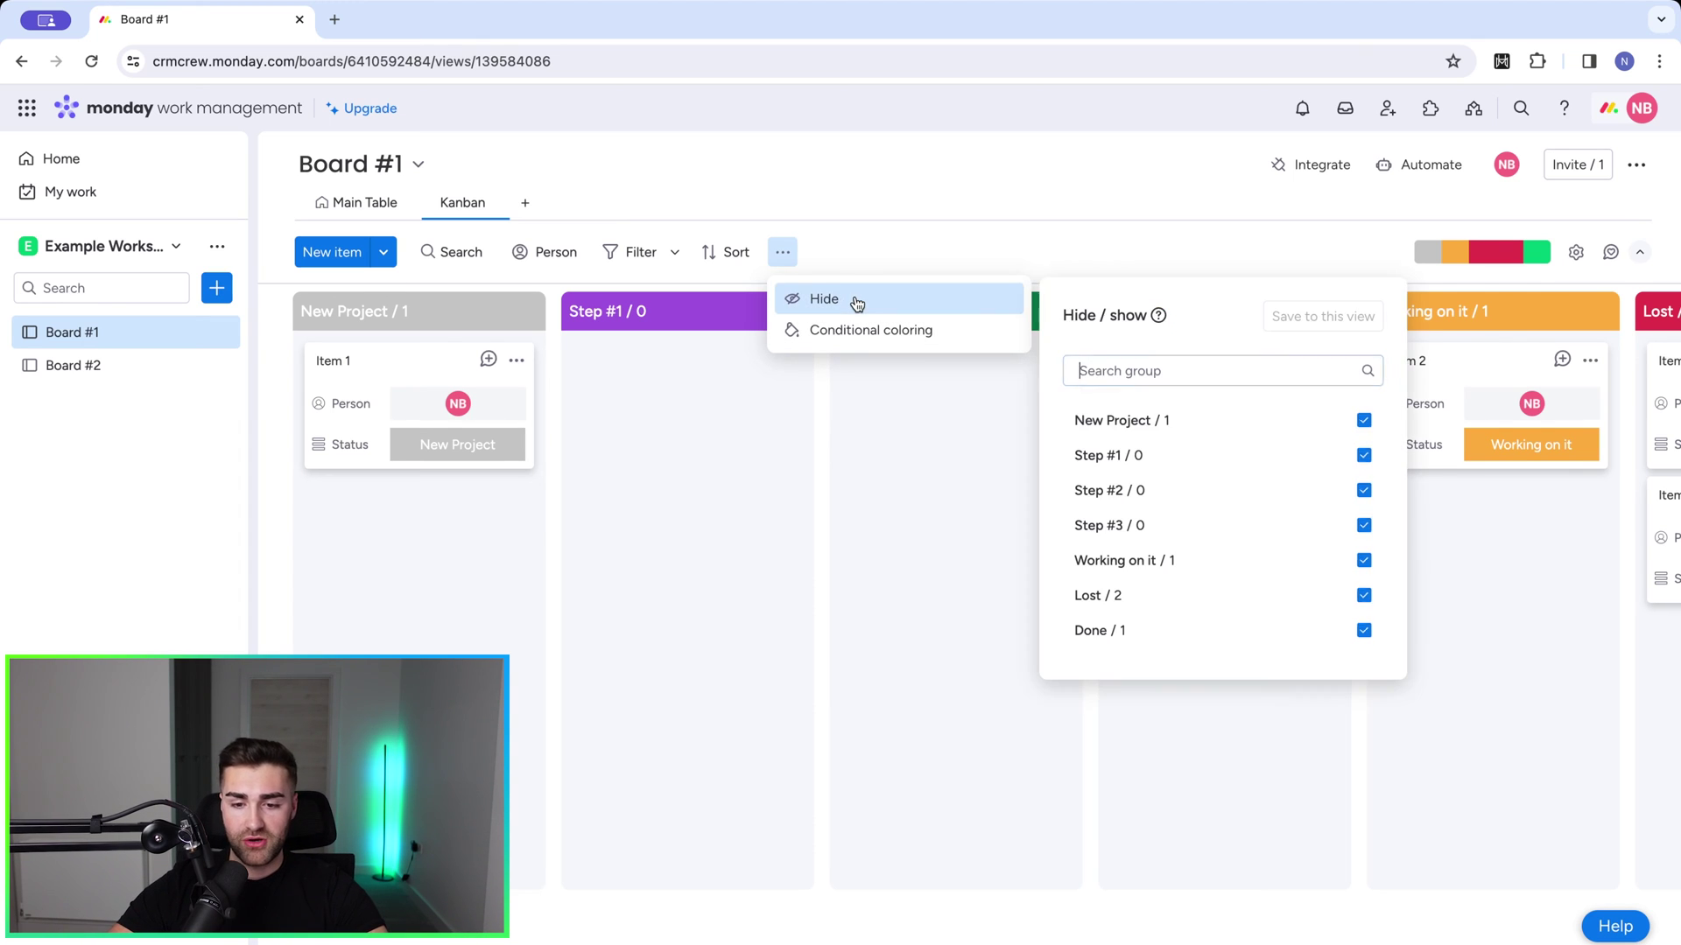
left_click(1189, 563)
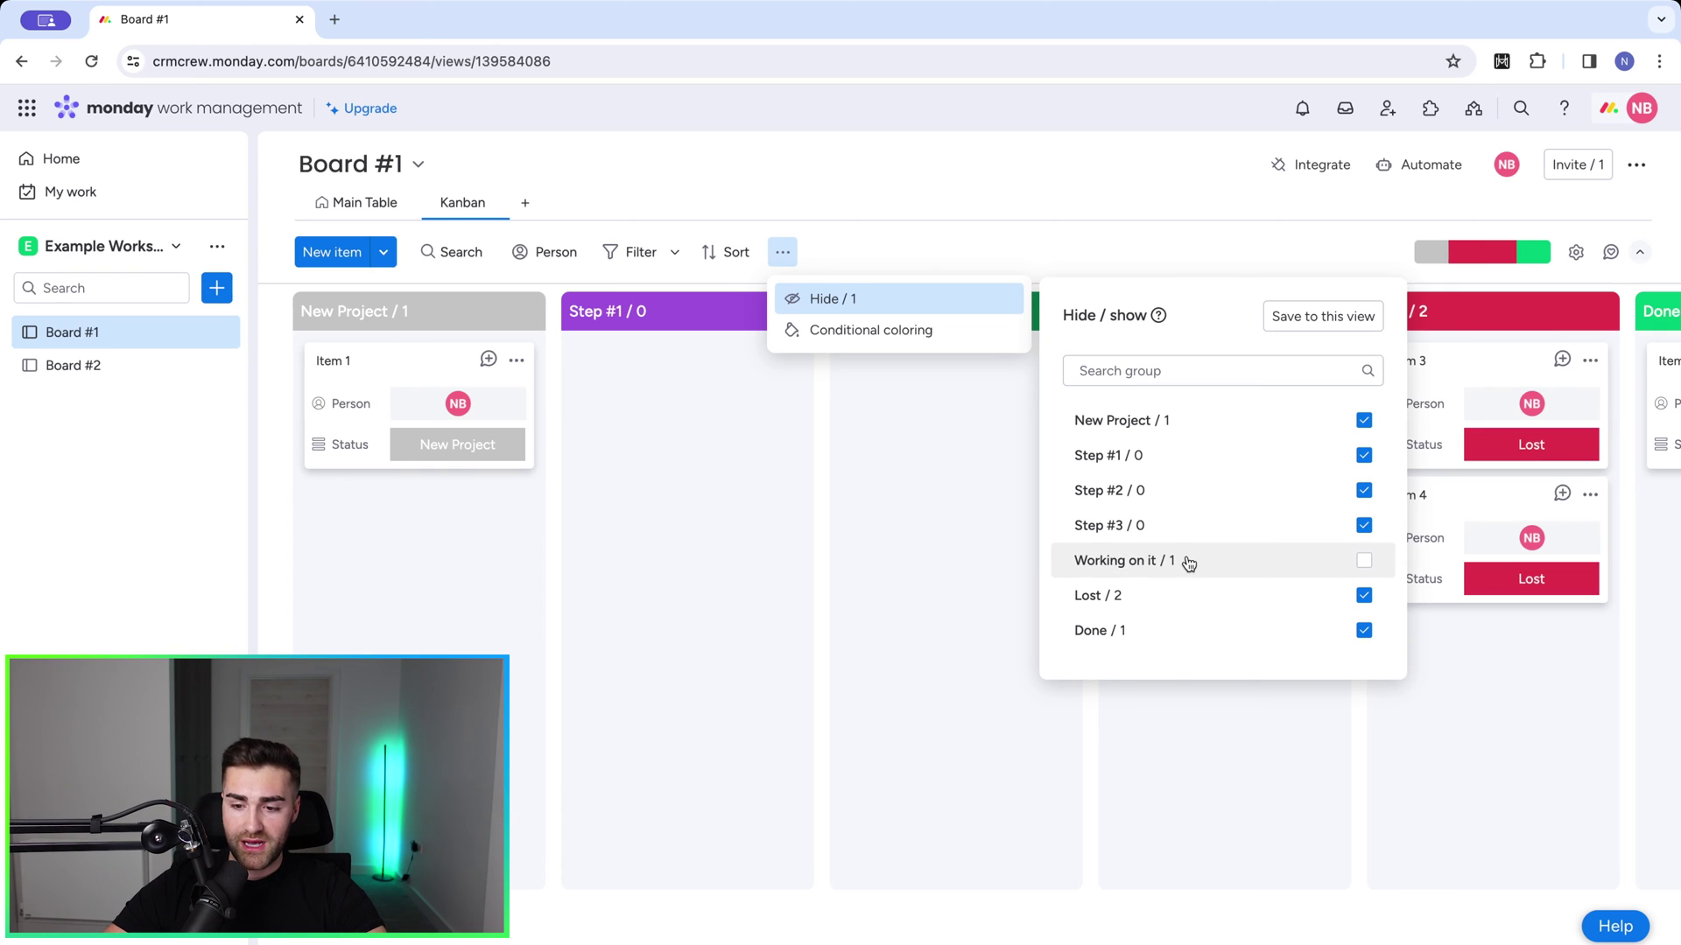
left_click(1344, 313)
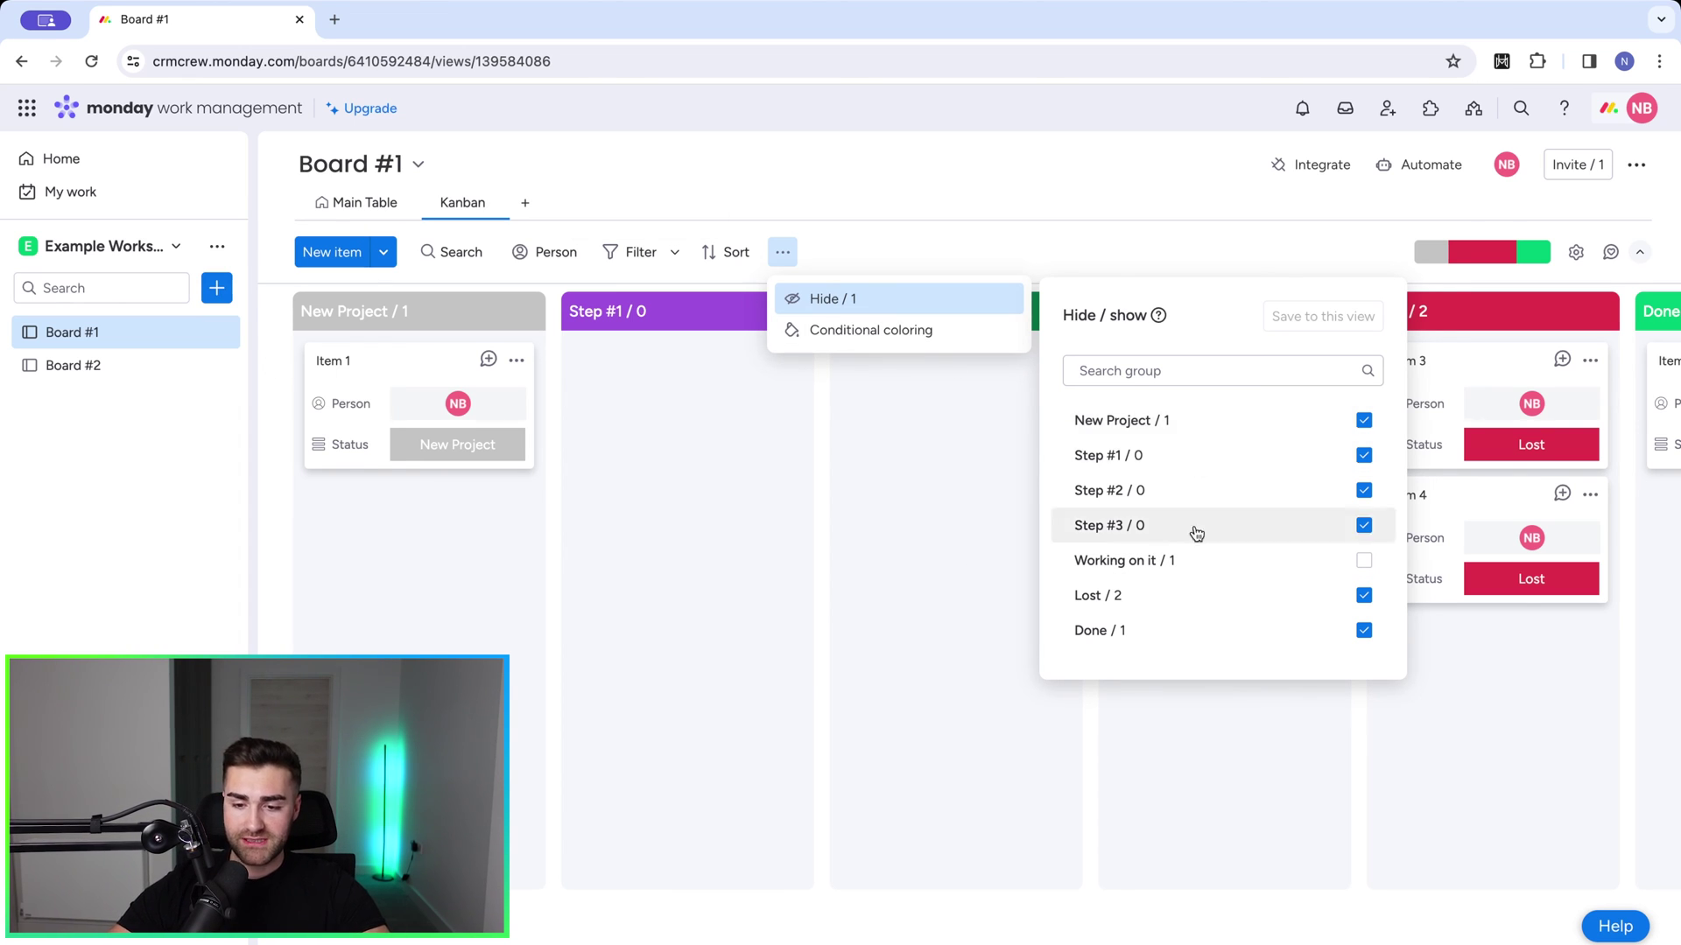
left_click(1186, 568)
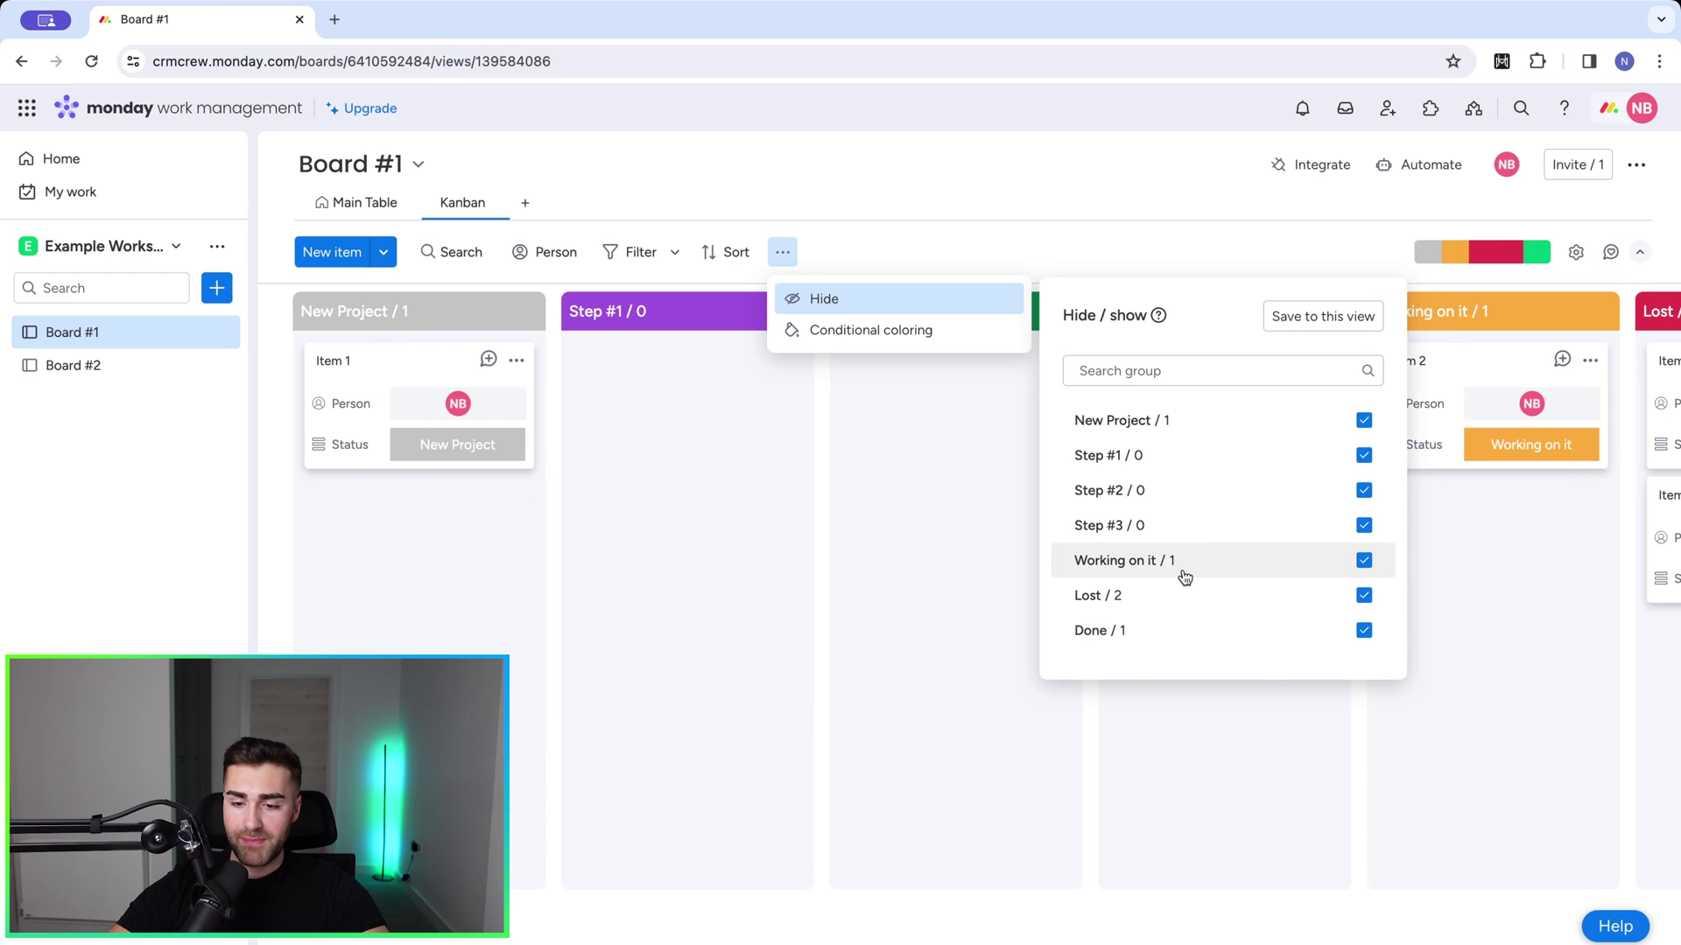
left_click(1298, 316)
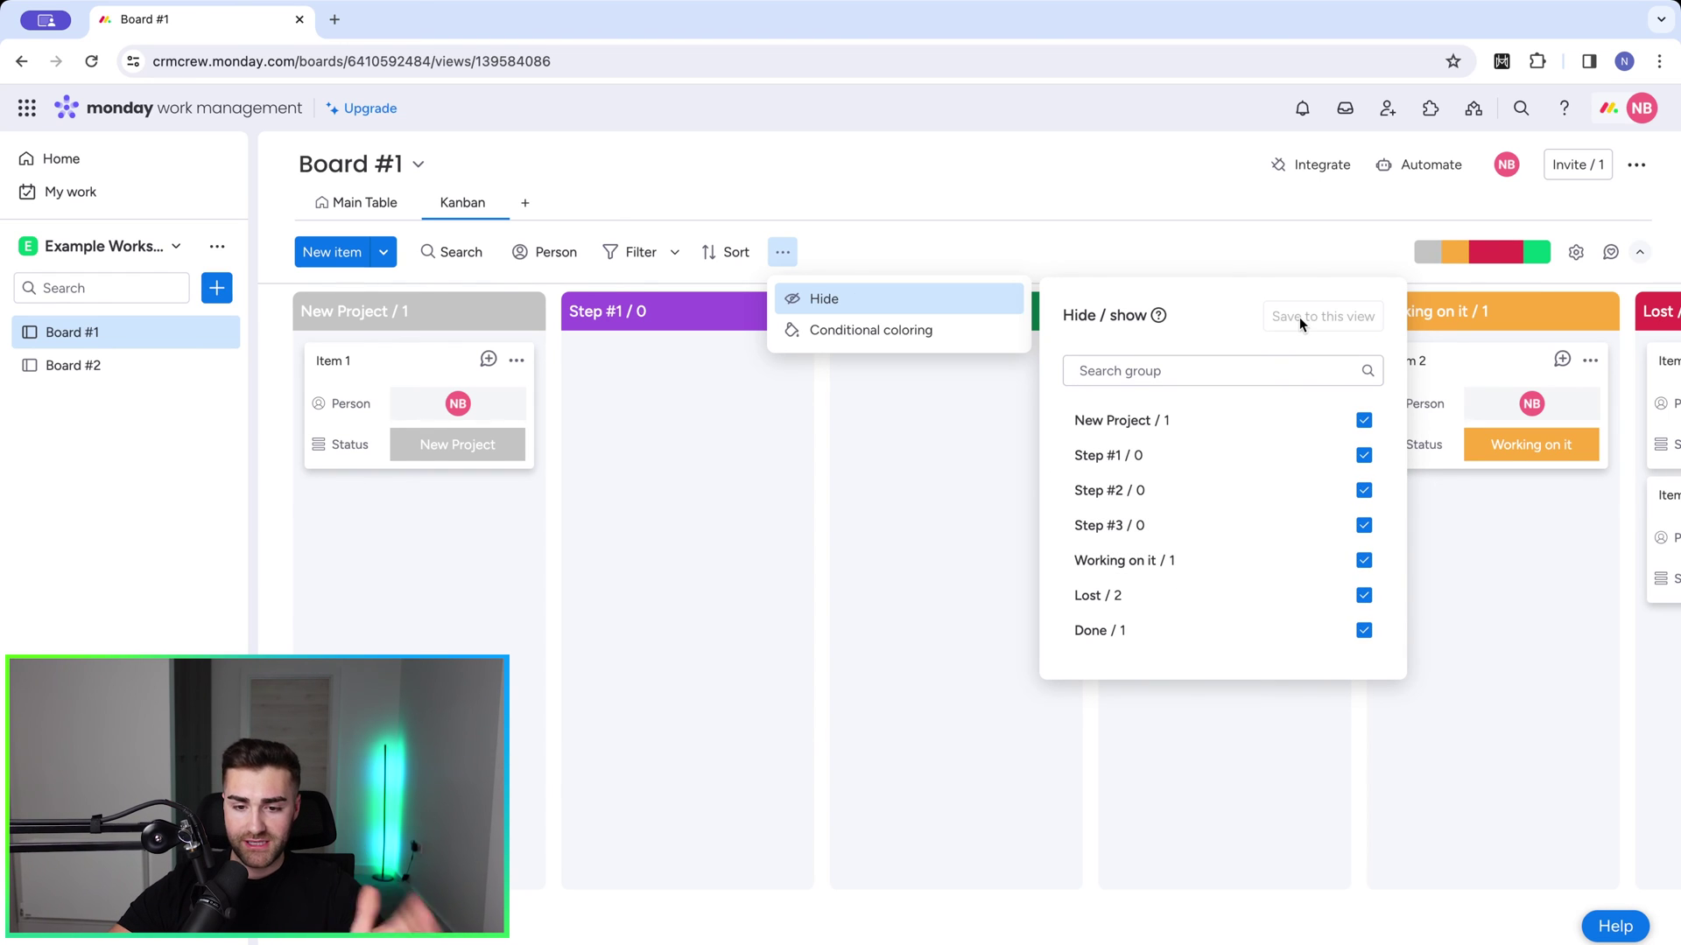
left_click(1182, 596)
left_click(1177, 560)
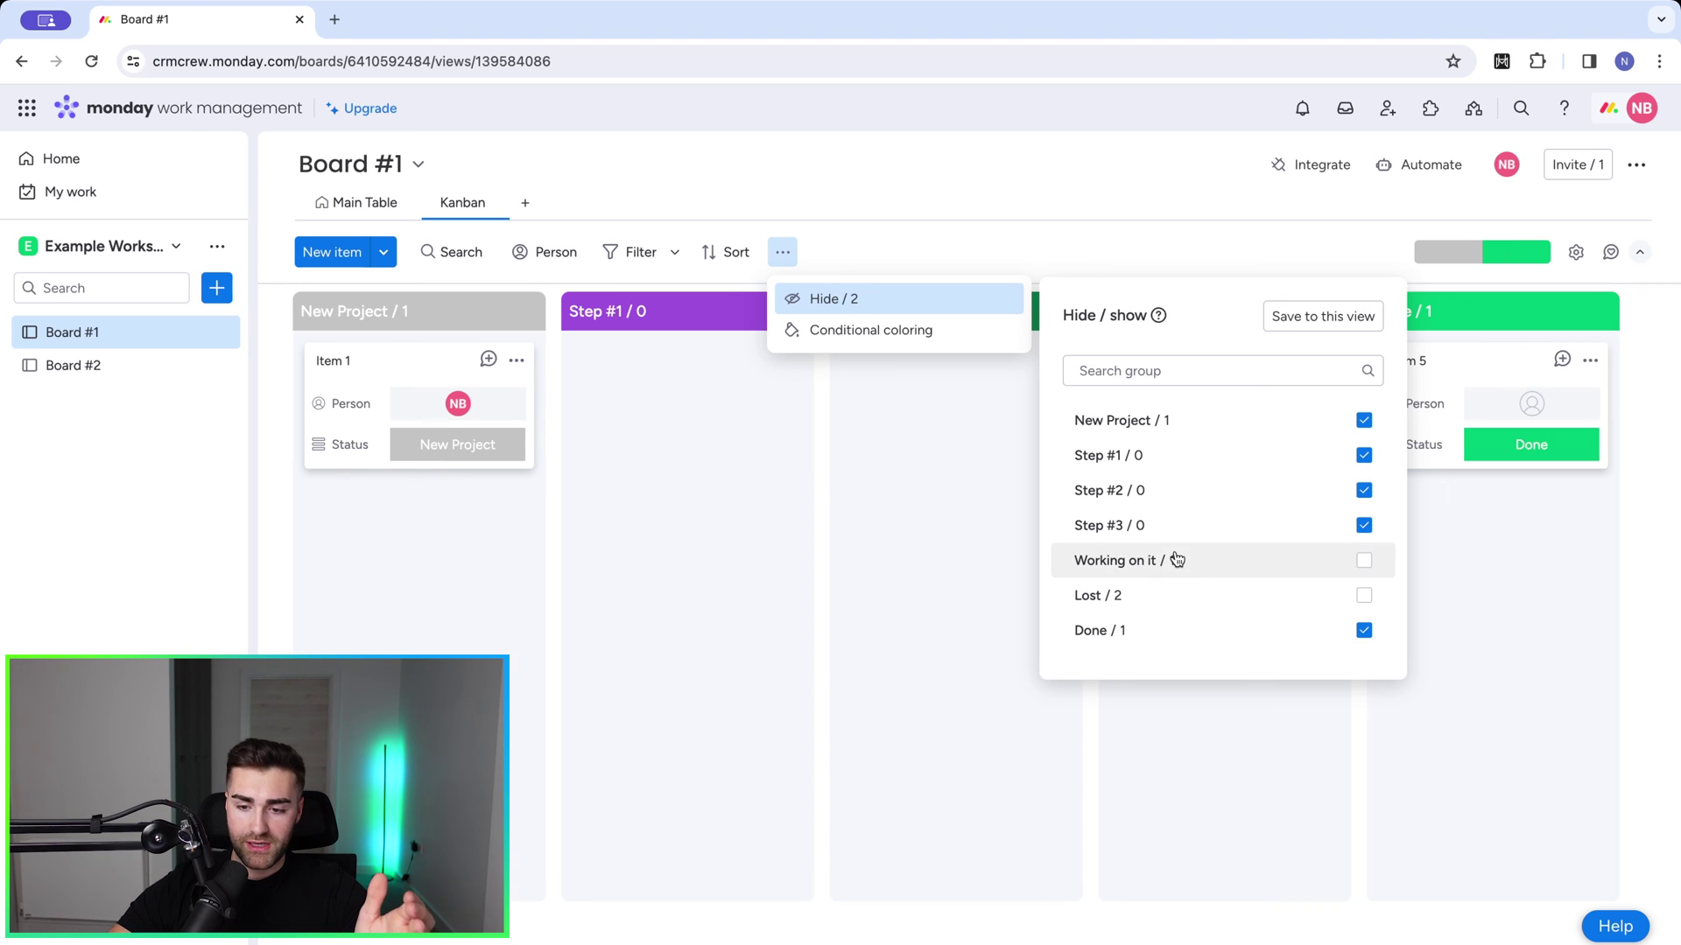
left_click(1278, 318)
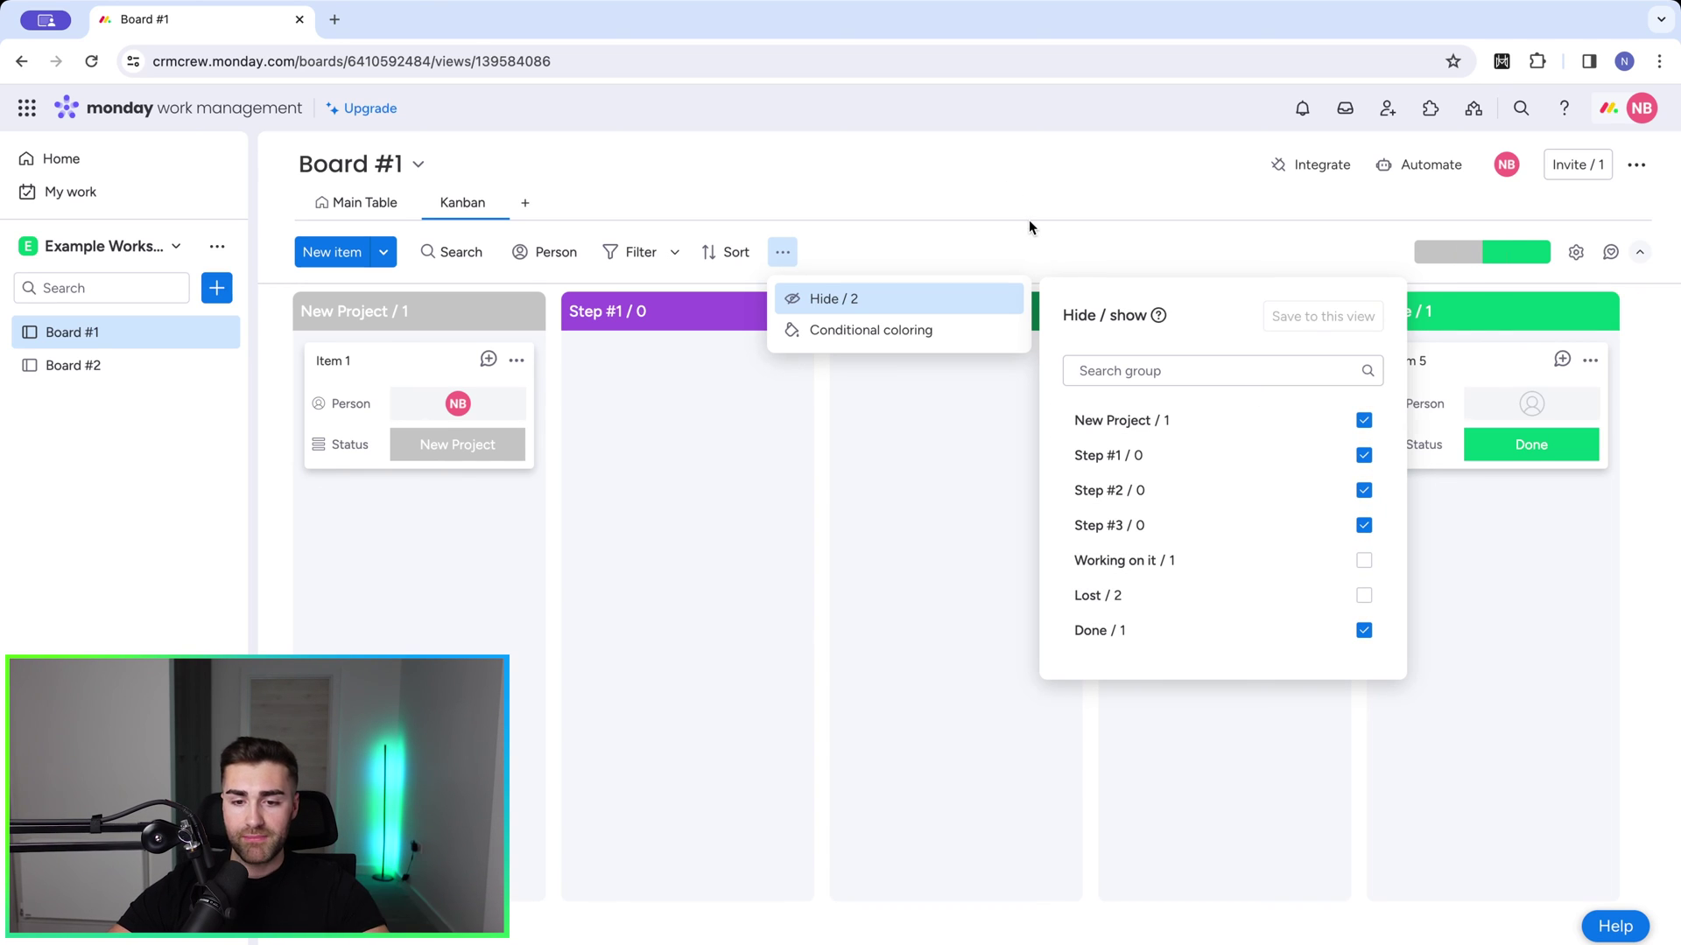
left_click(1145, 500)
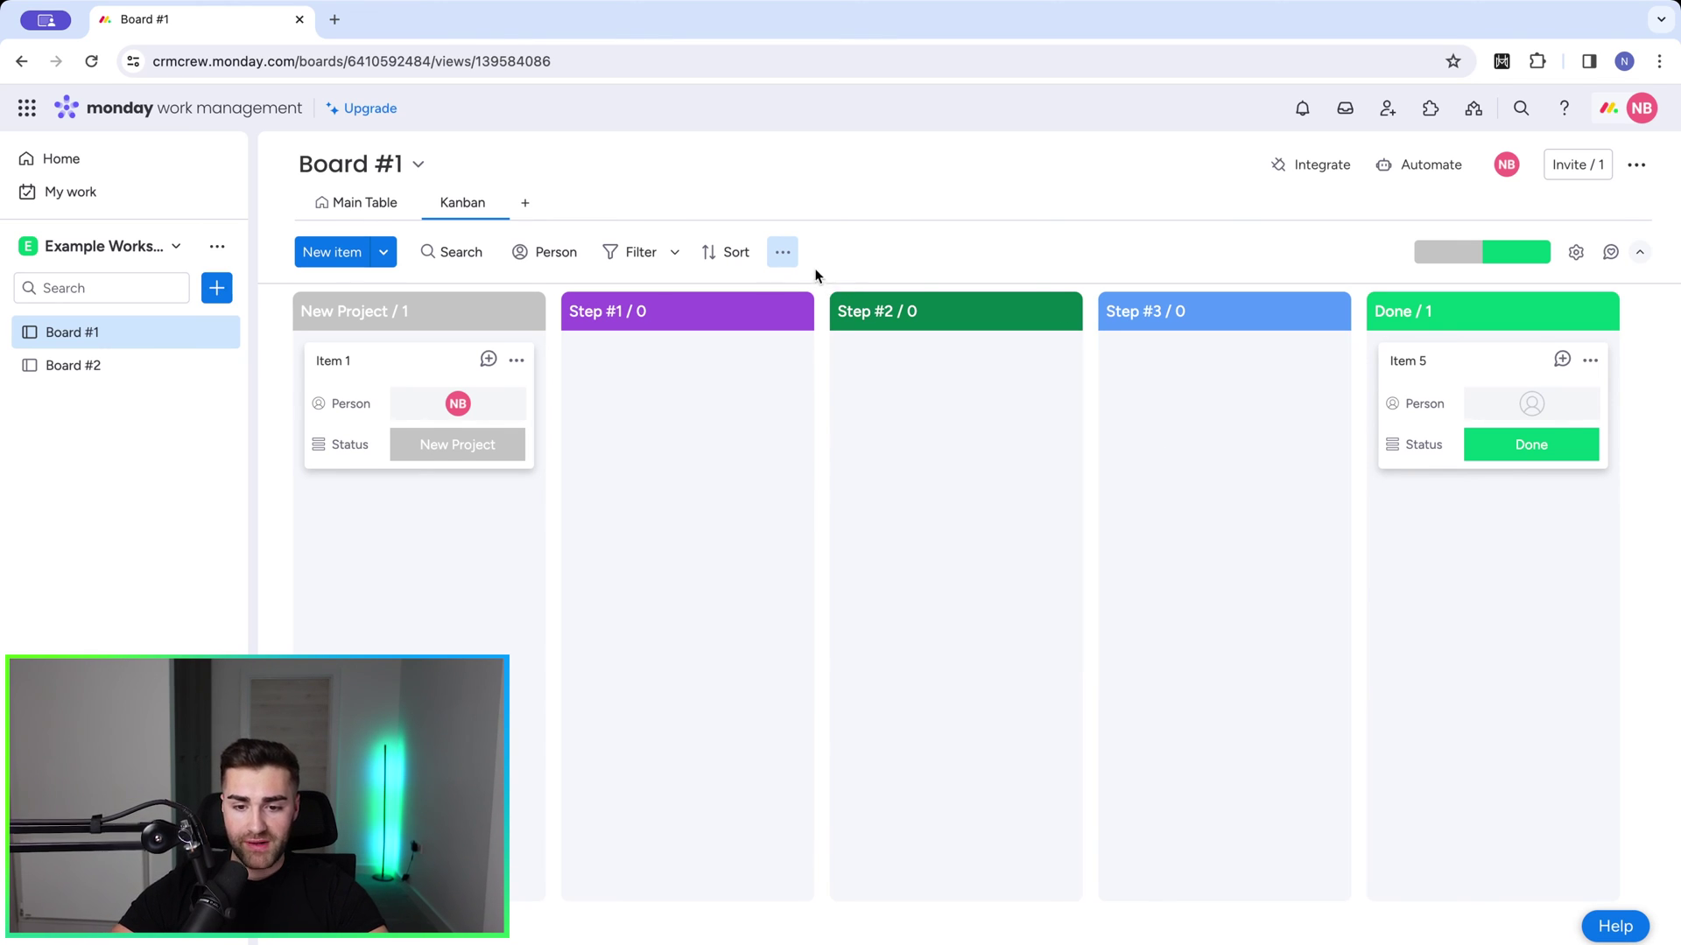
Unhide Working on it and Lost and save the full column set to this view
left_click(780, 254)
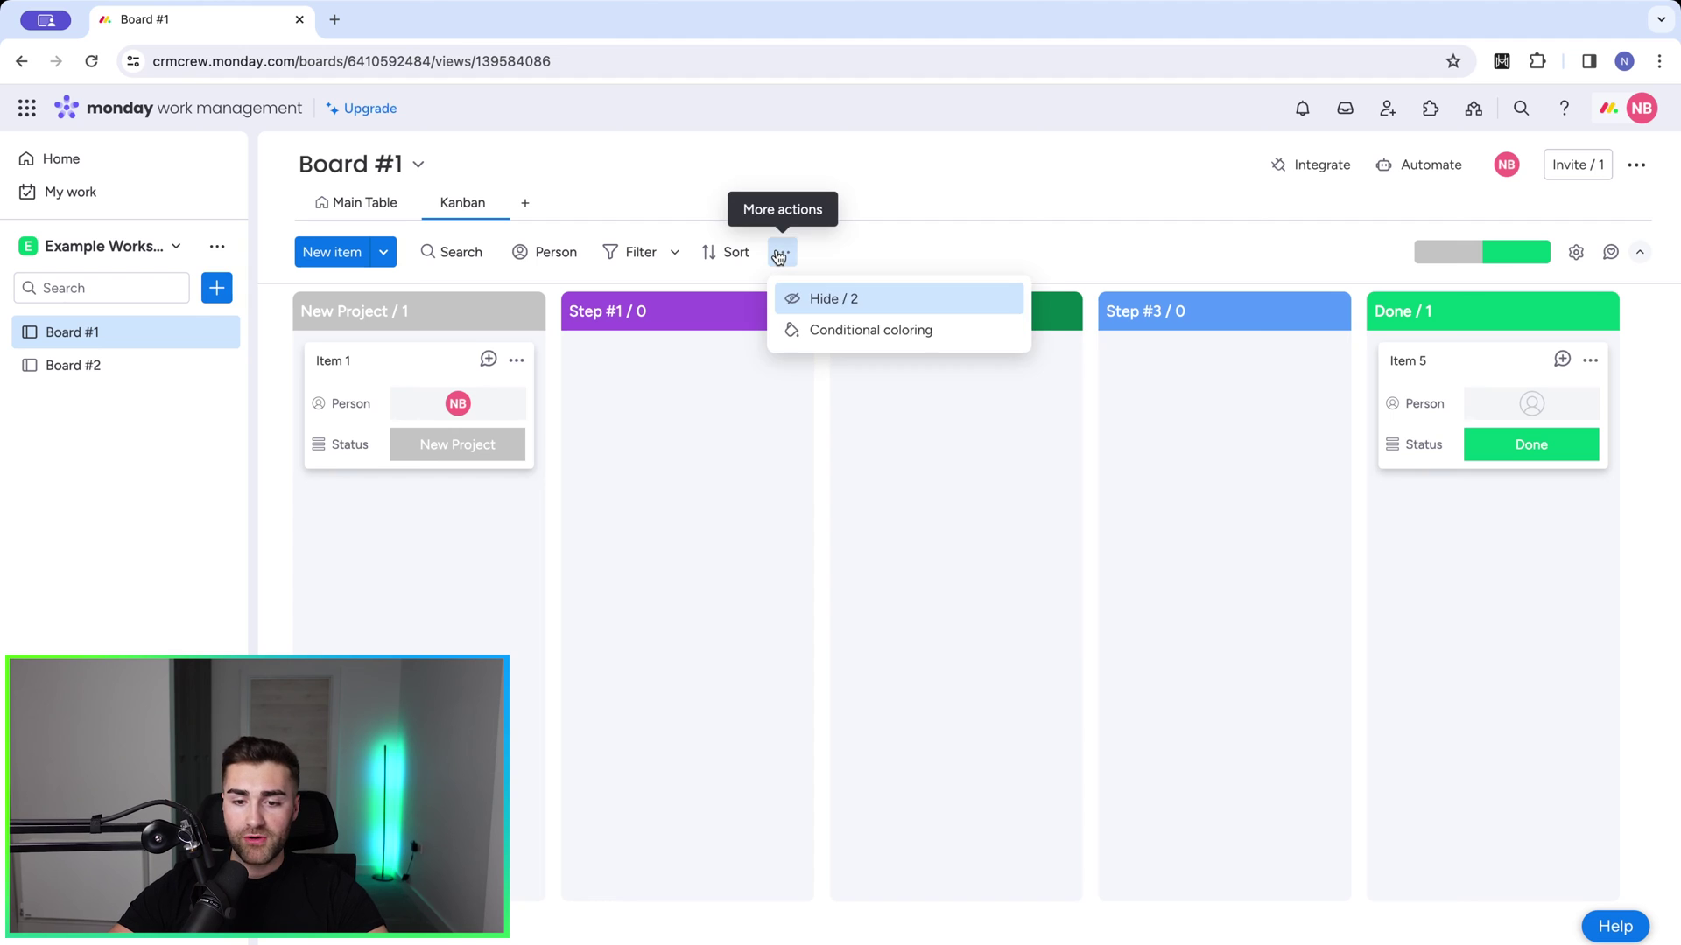
left_click(842, 300)
left_click(1211, 561)
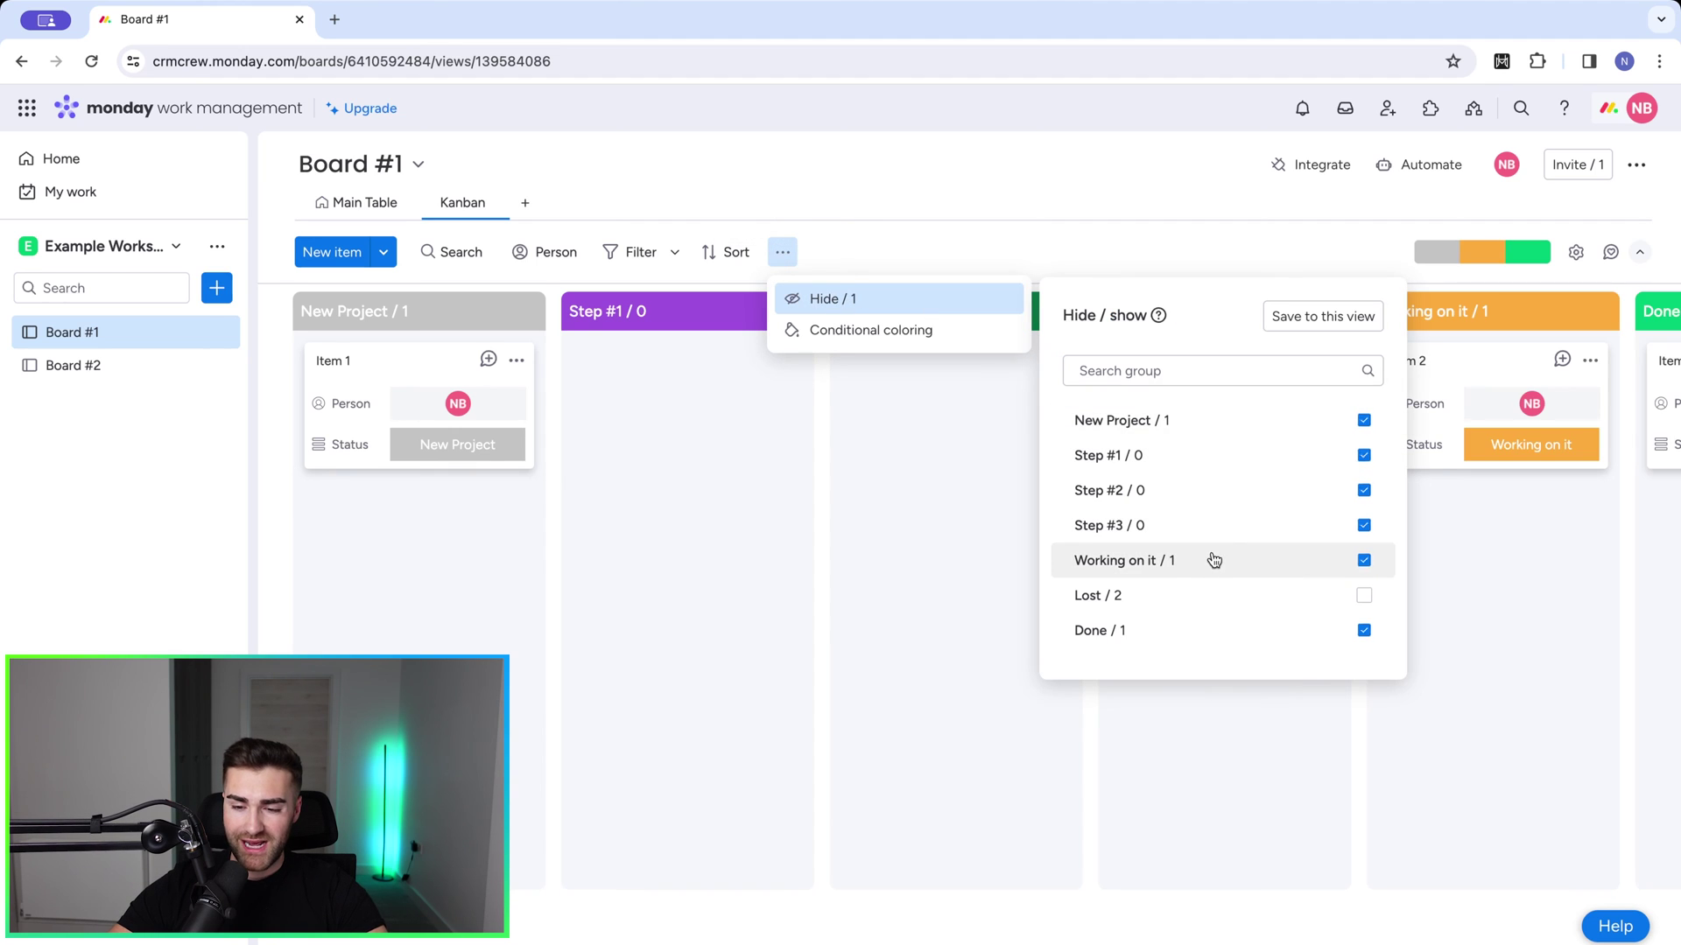
left_click(1159, 613)
left_click(1301, 306)
Start a Kanban conditional coloring rule based on the Person column
left_click(876, 330)
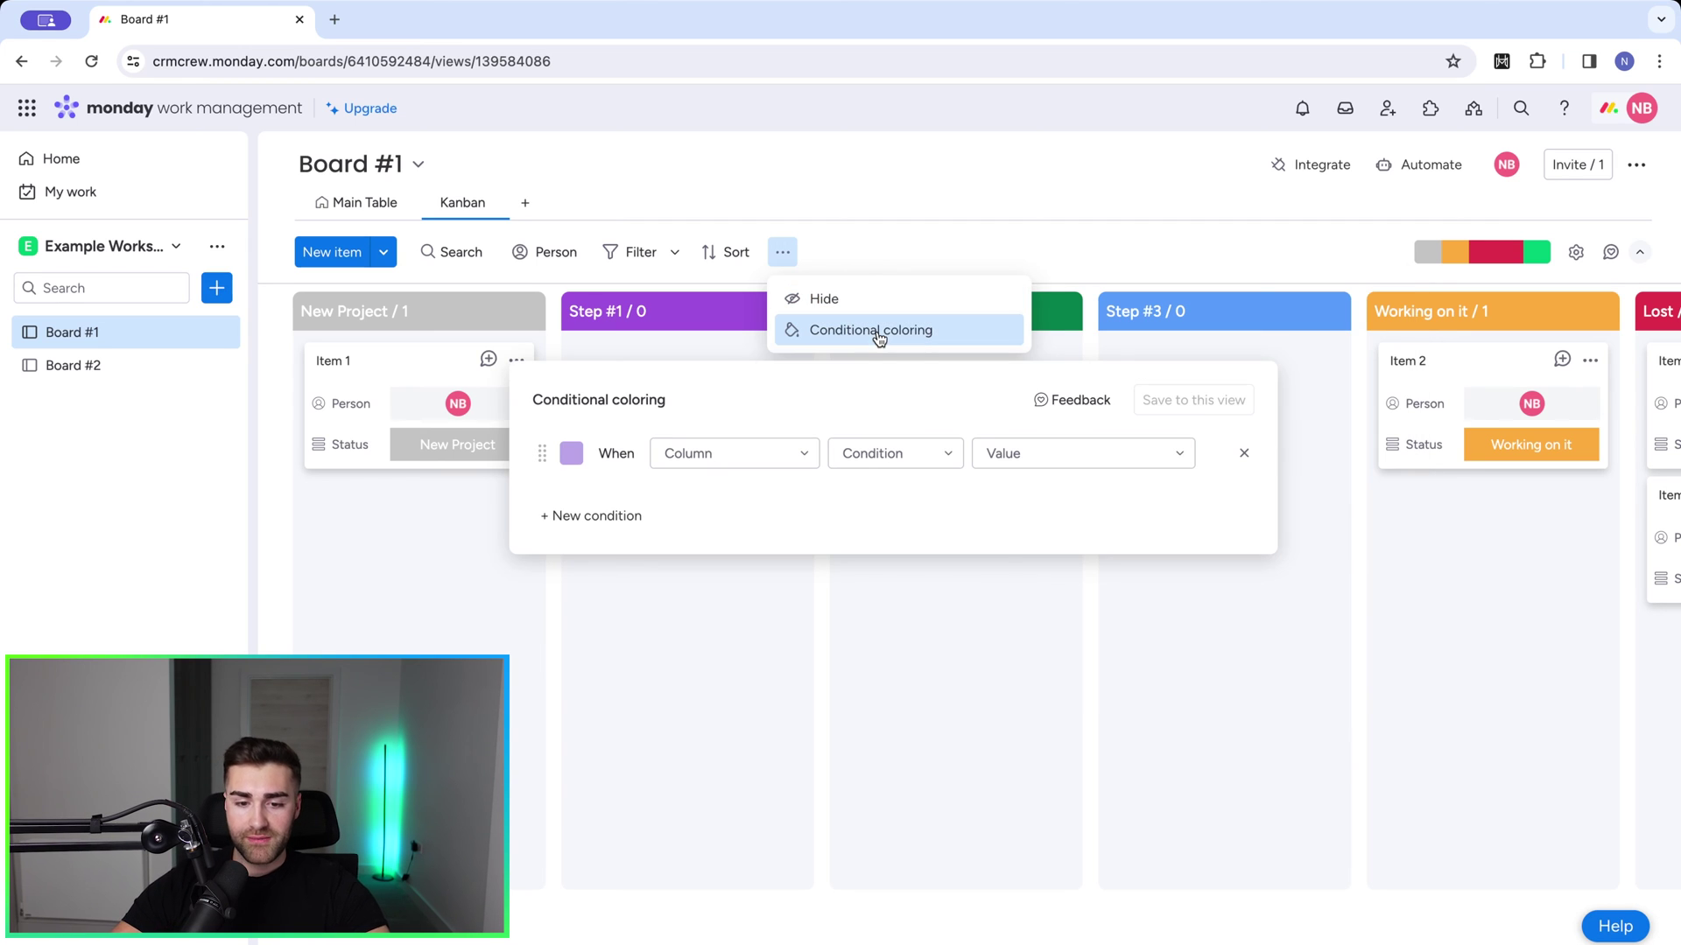
left_click(572, 454)
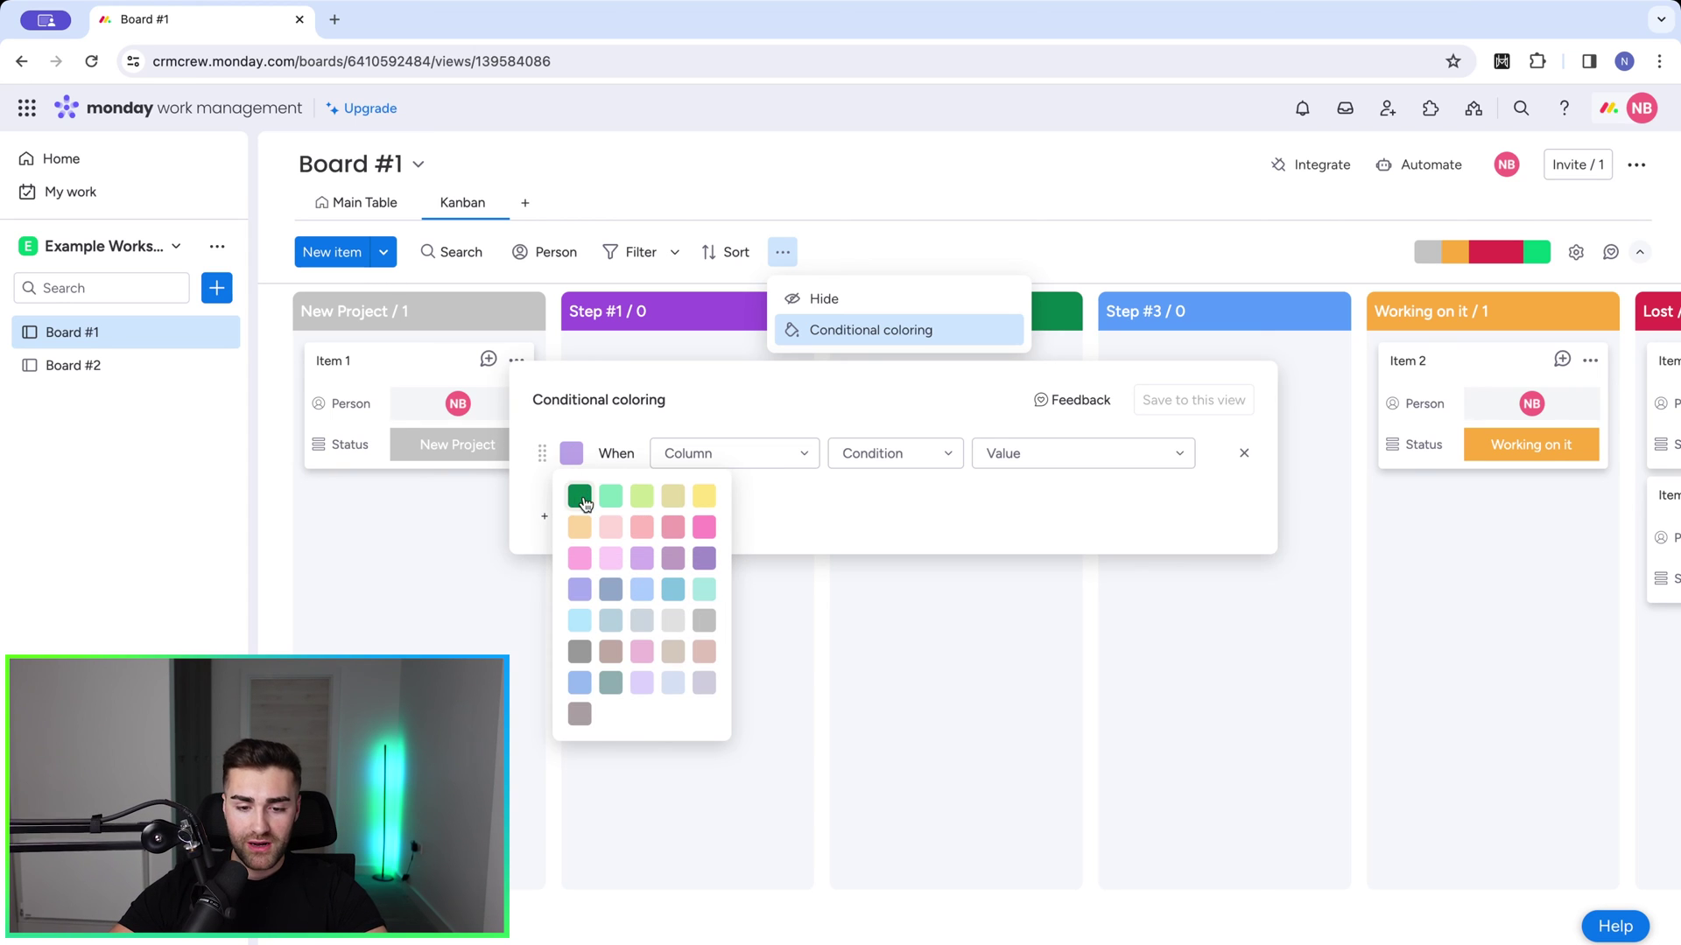
left_click(701, 558)
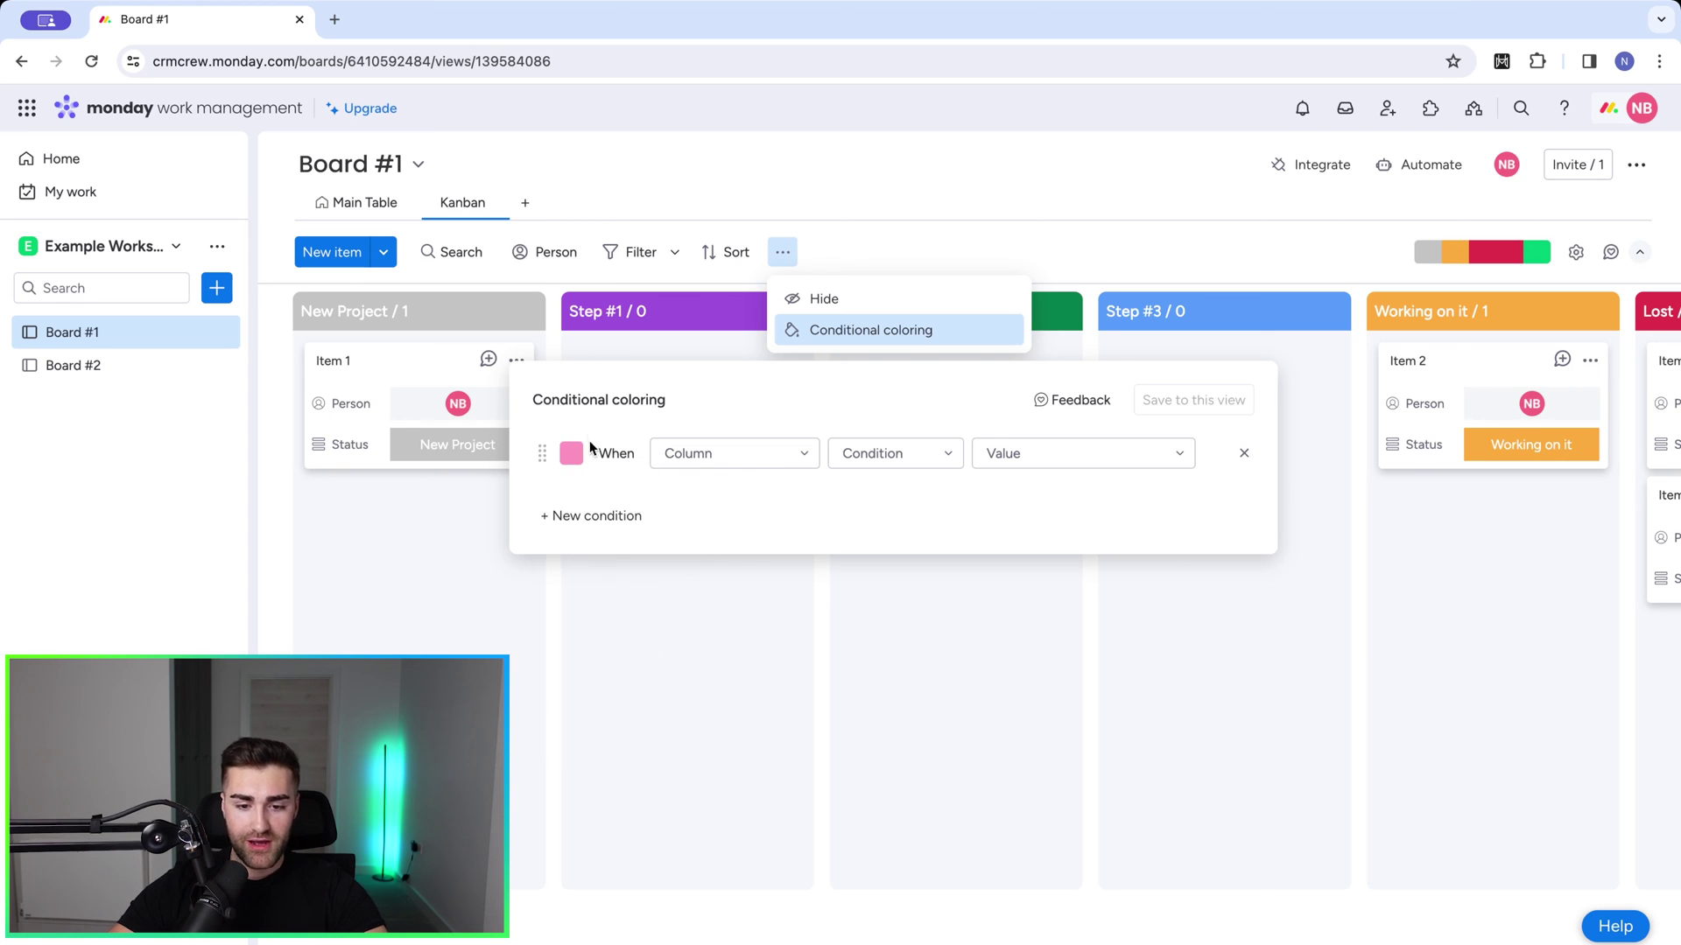
left_click(719, 455)
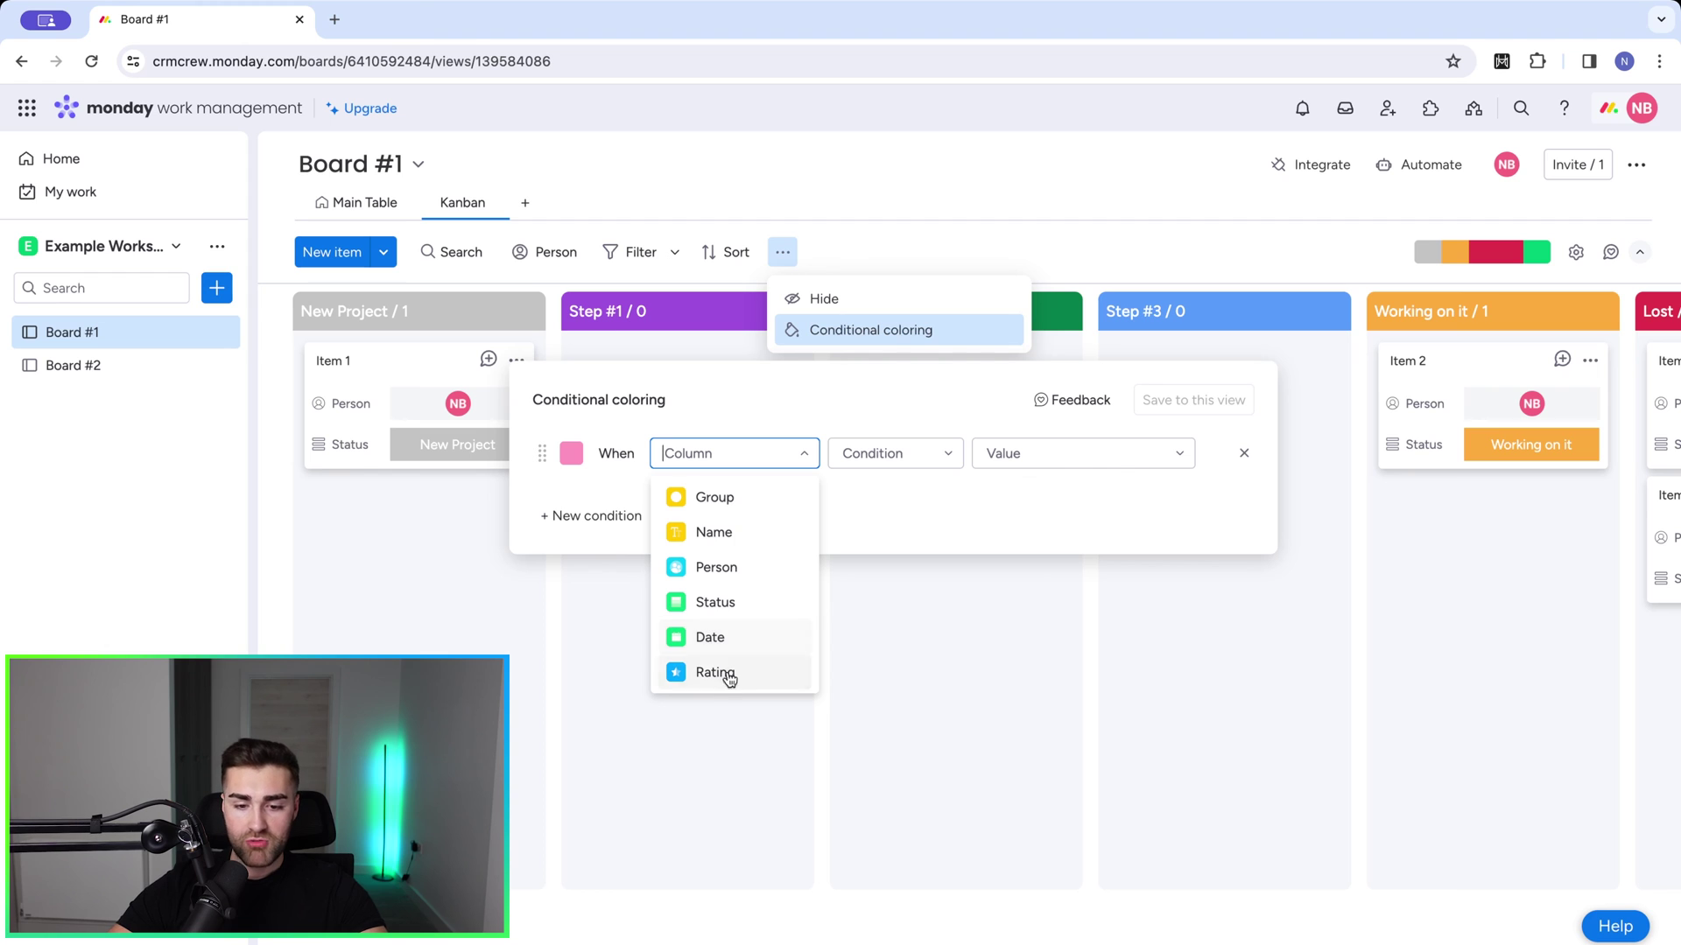
left_click(746, 577)
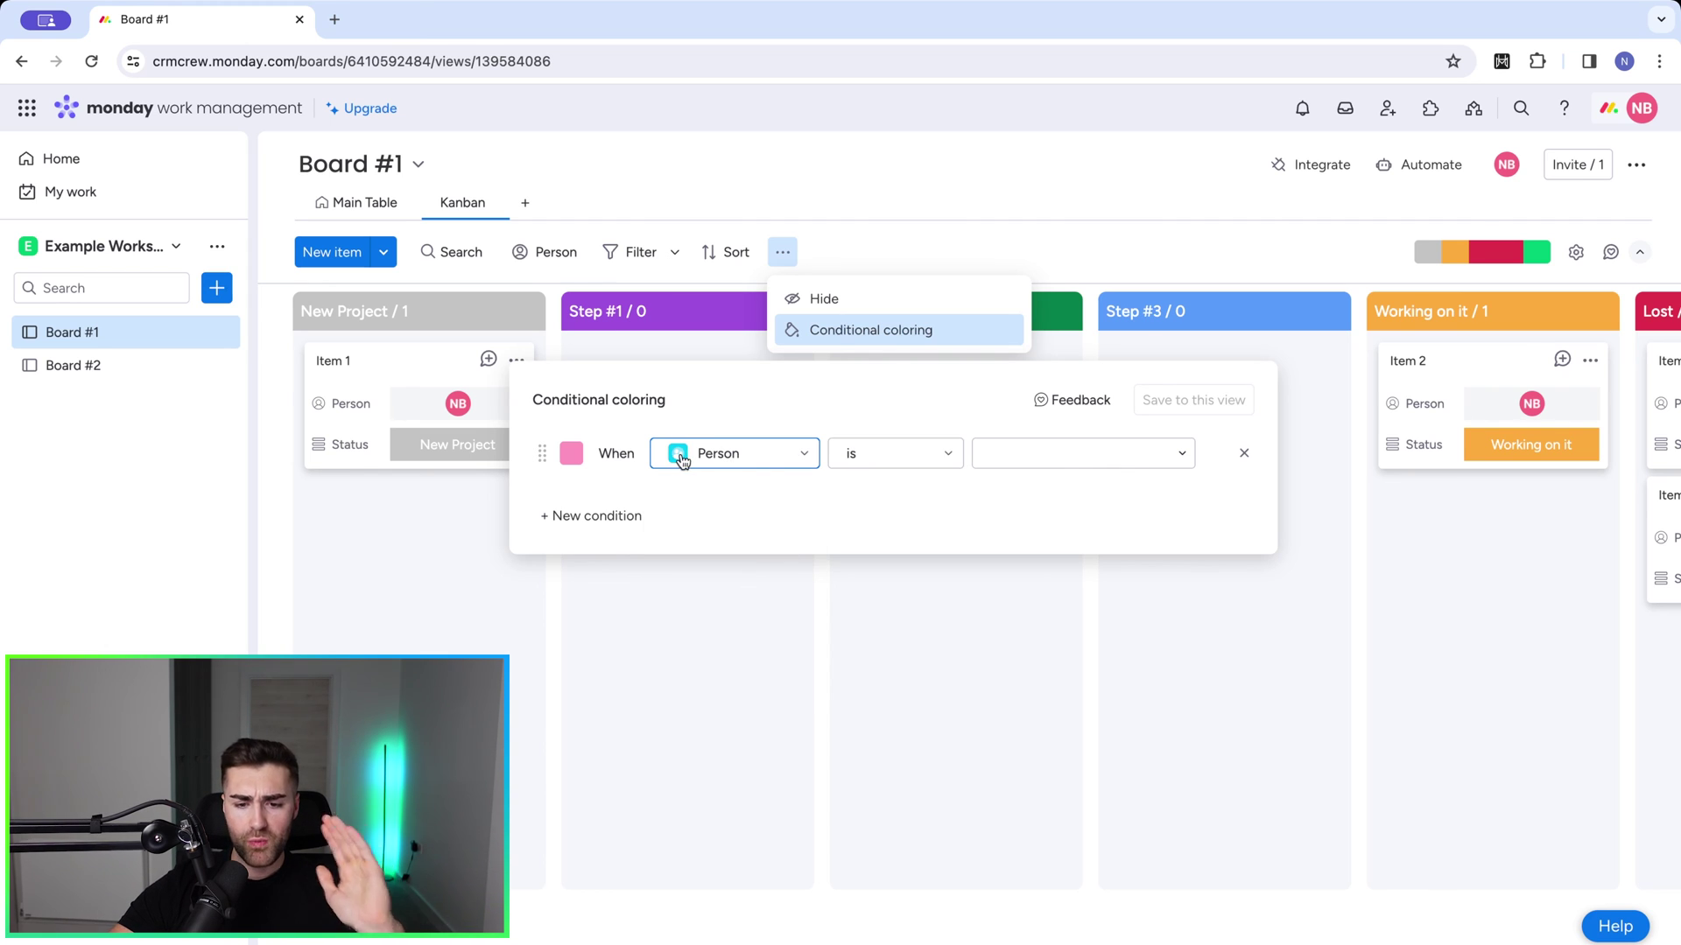
Make the rule match cards whose Person is Unassigned and colour them dark blue
left_click(1006, 461)
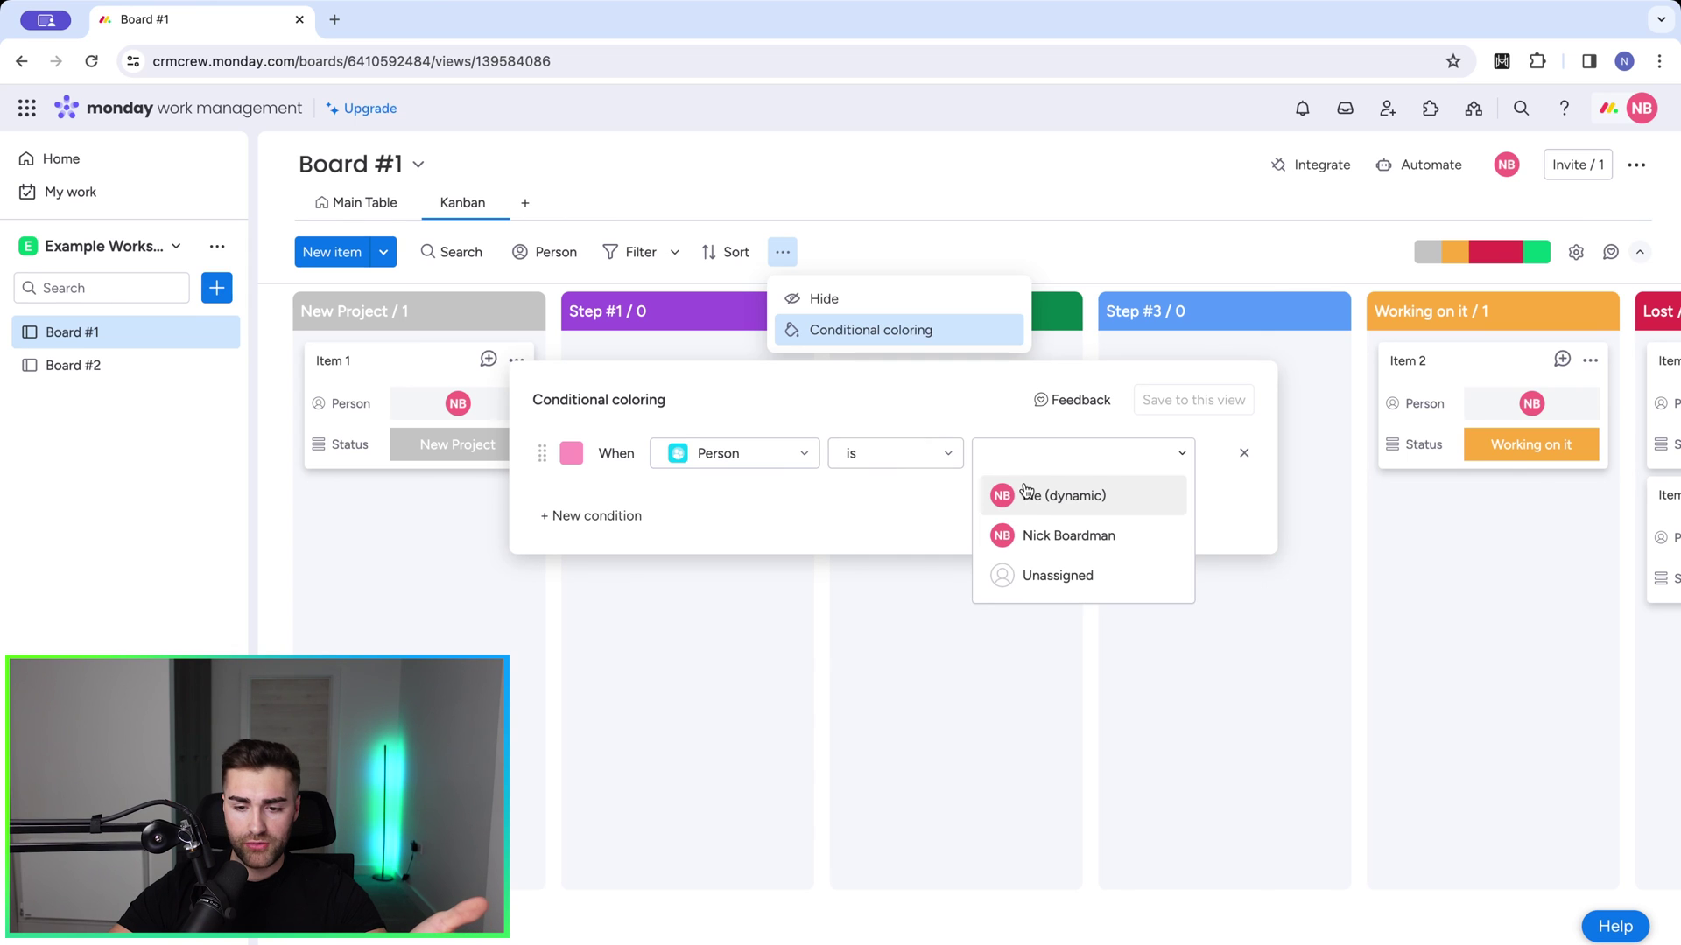
left_click(1026, 492)
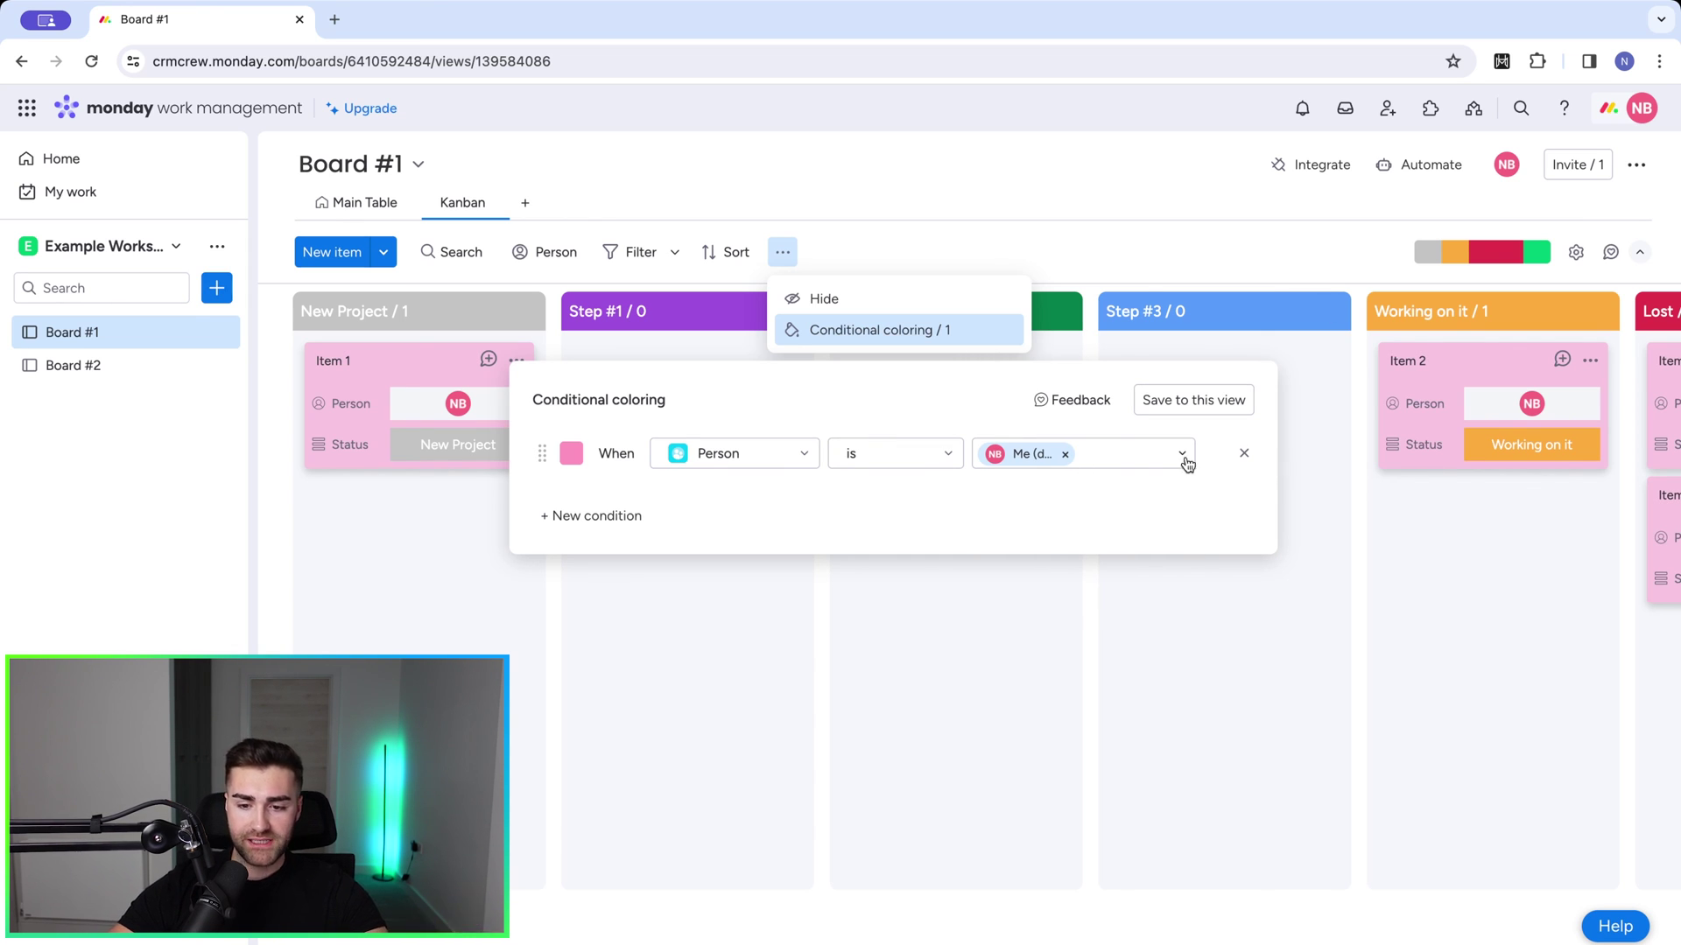
left_click(1063, 455)
left_click(1068, 461)
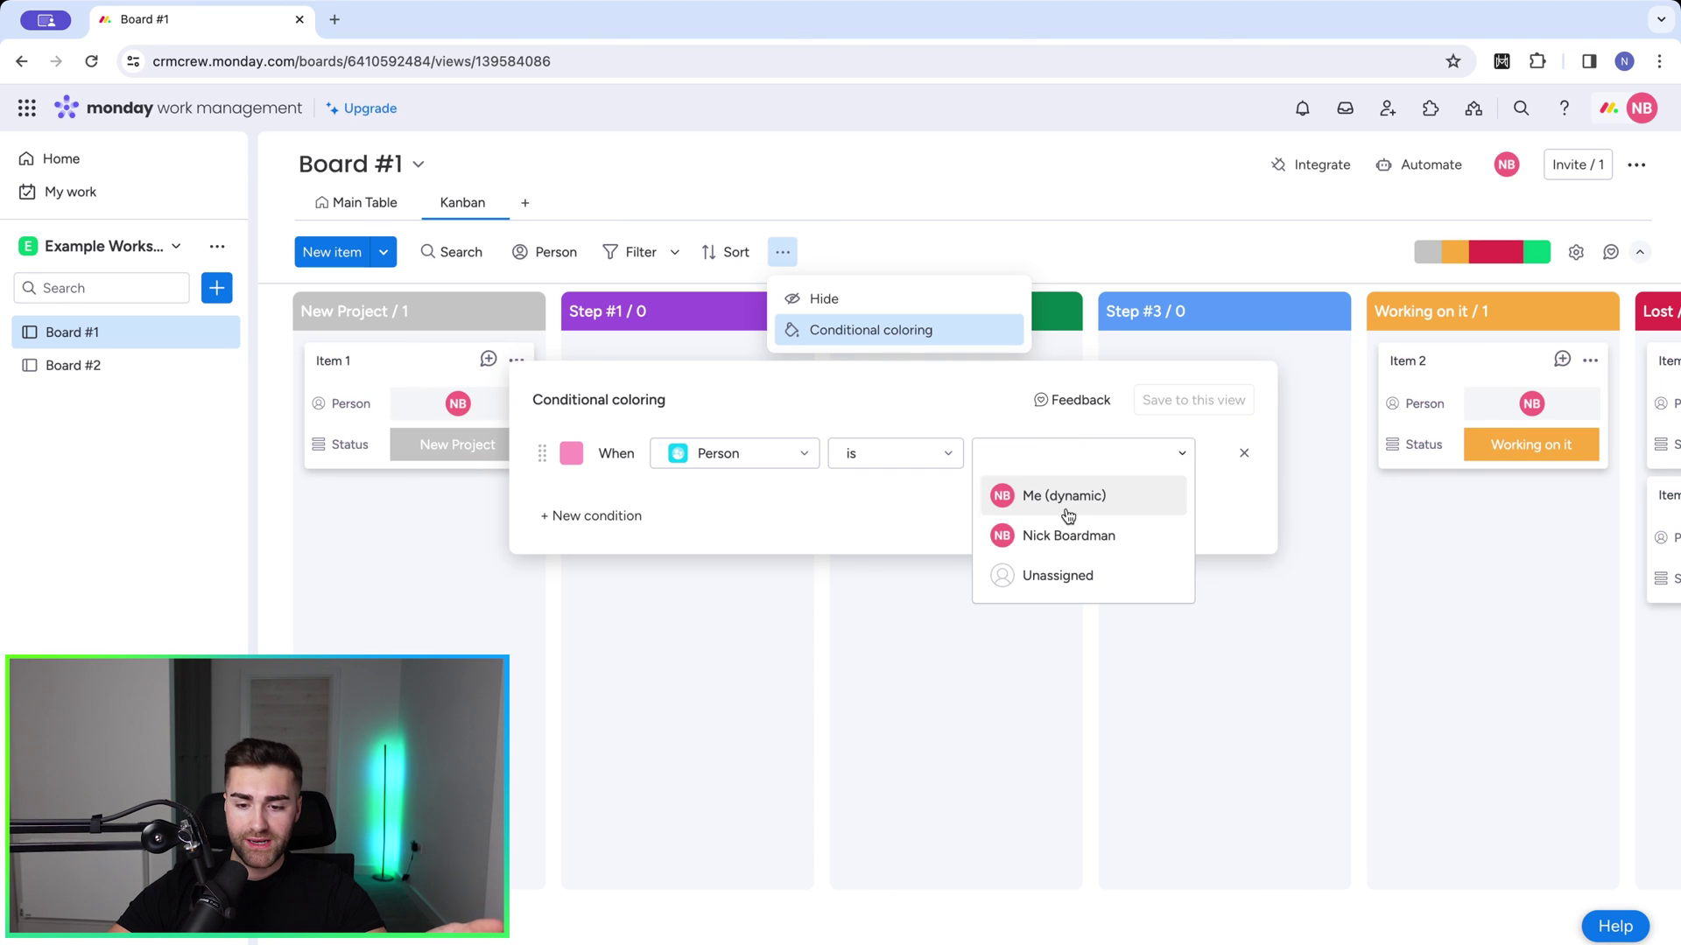
left_click(1051, 574)
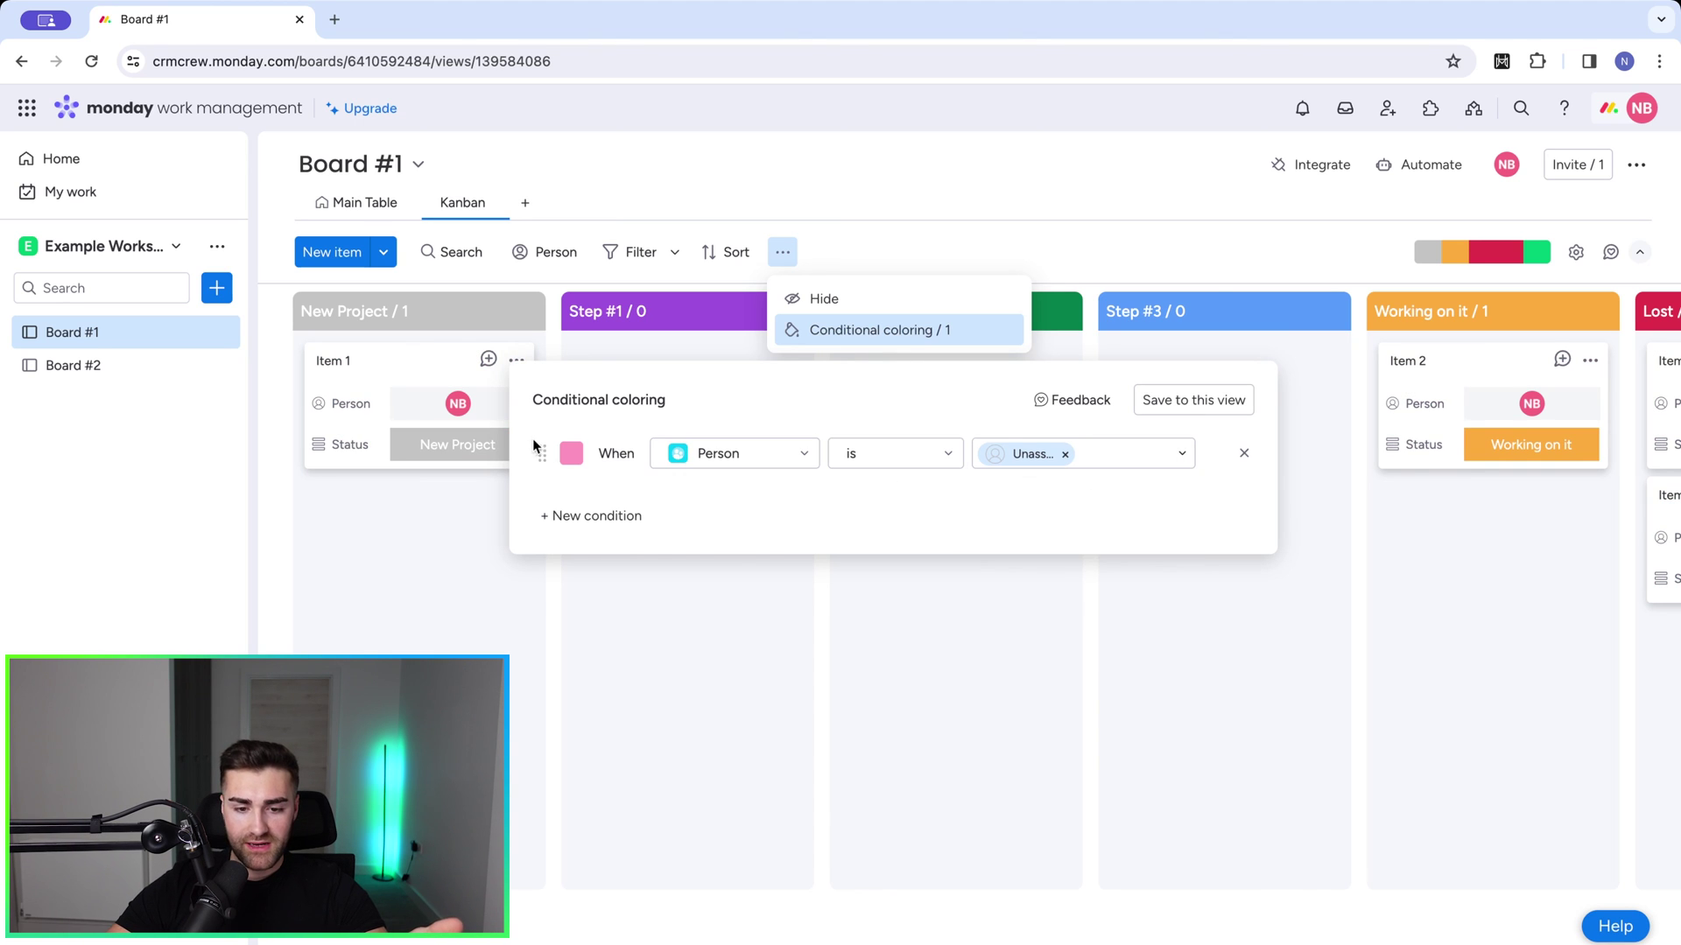
left_click(571, 455)
left_click(643, 598)
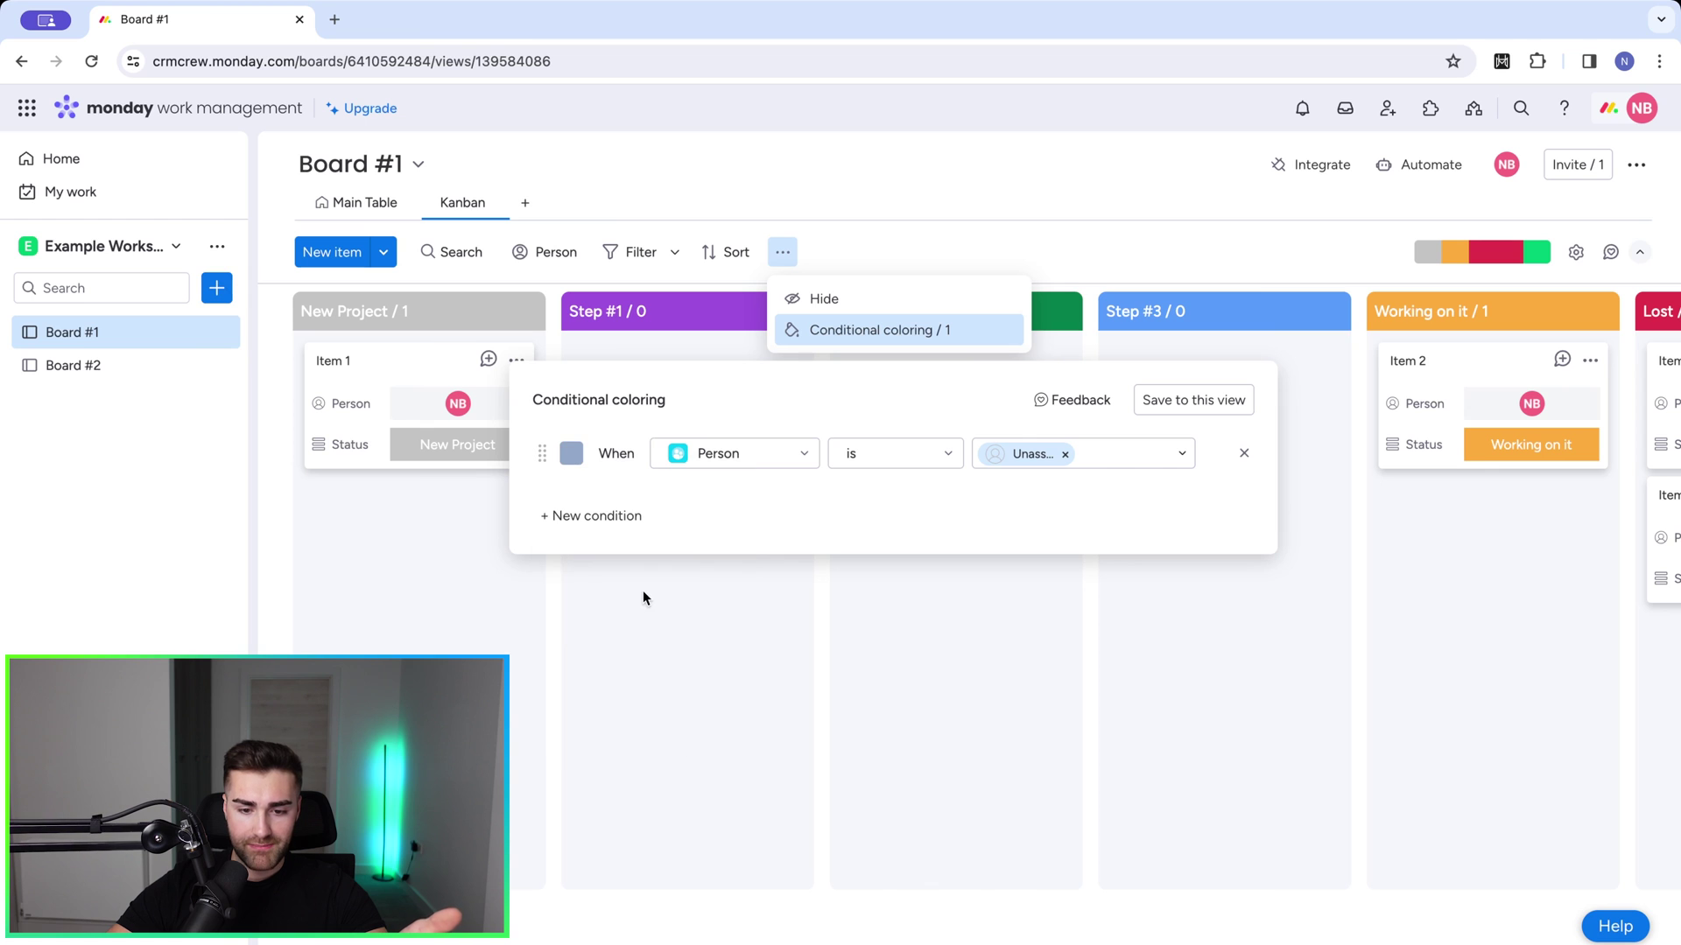
In the Main Table, clear the assigned person from Item 3
left_click(355, 202)
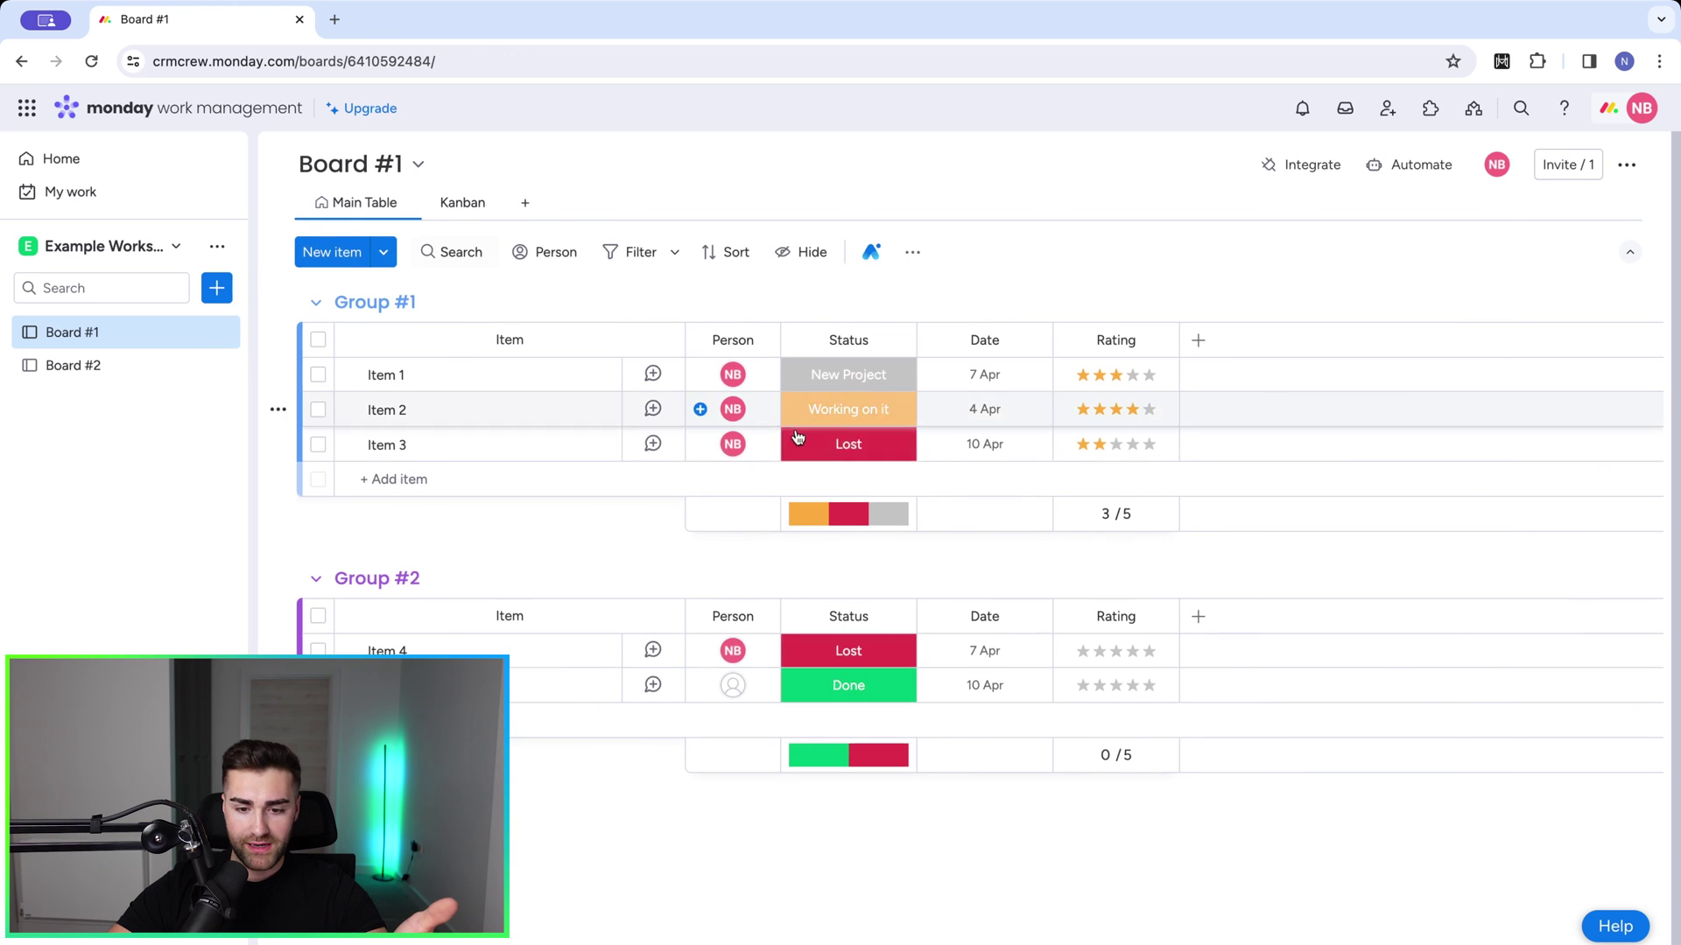
left_click(726, 445)
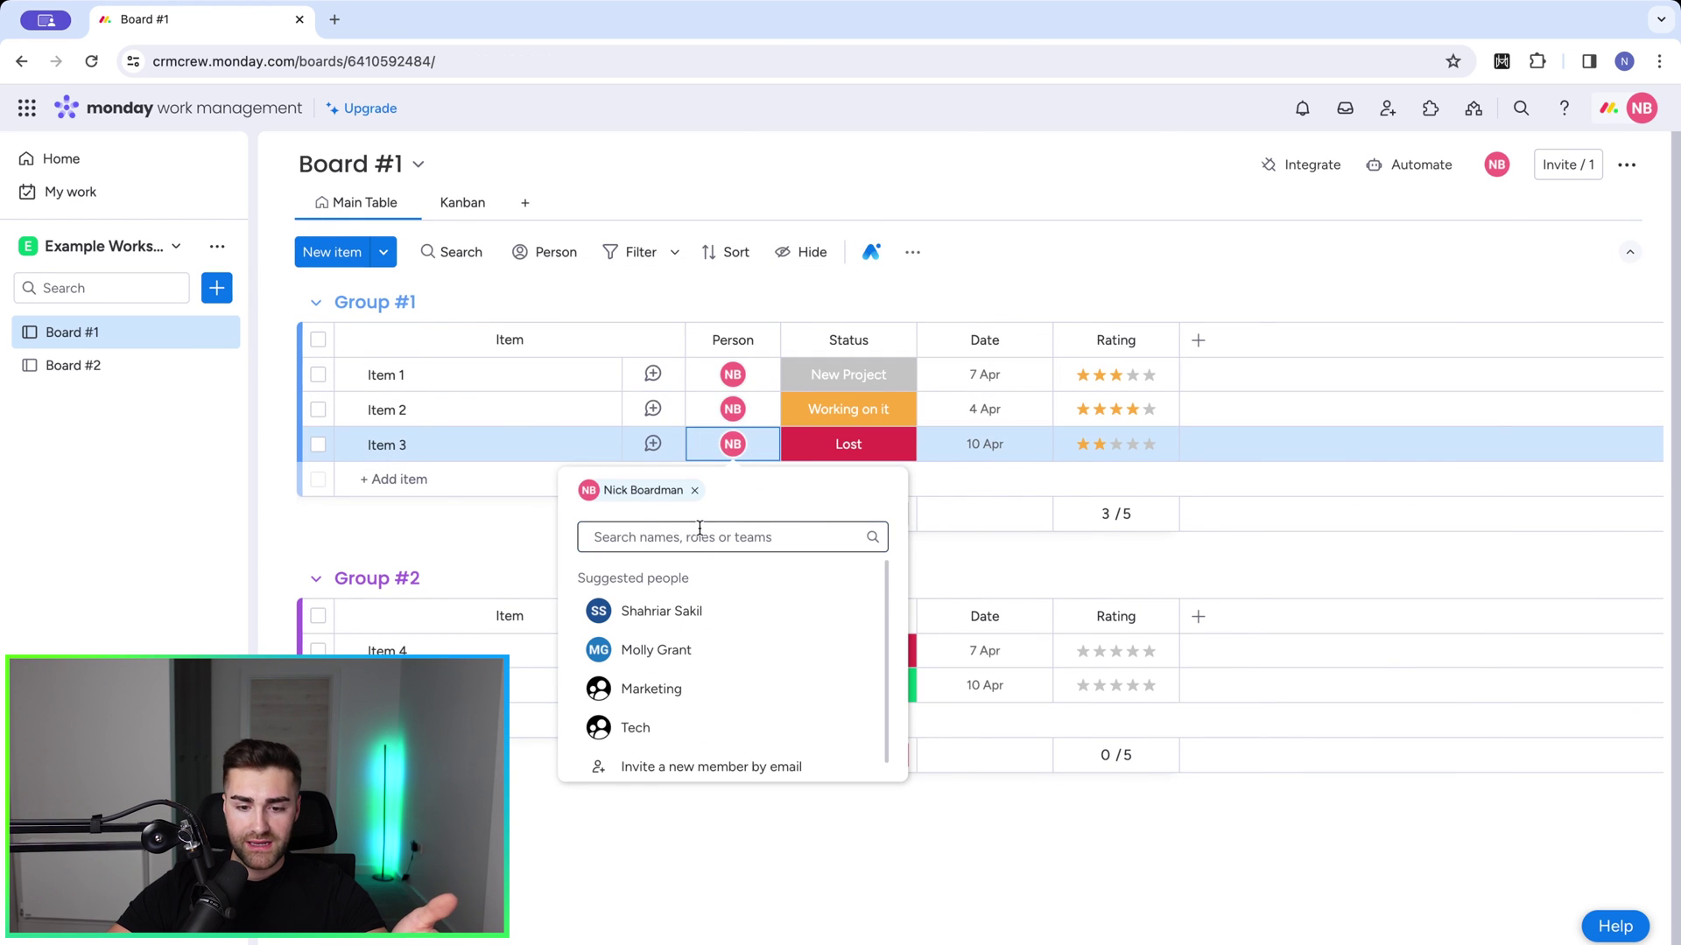
left_click(697, 490)
Back in the Kanban view, reassign the person on Item 3's card
left_click(462, 204)
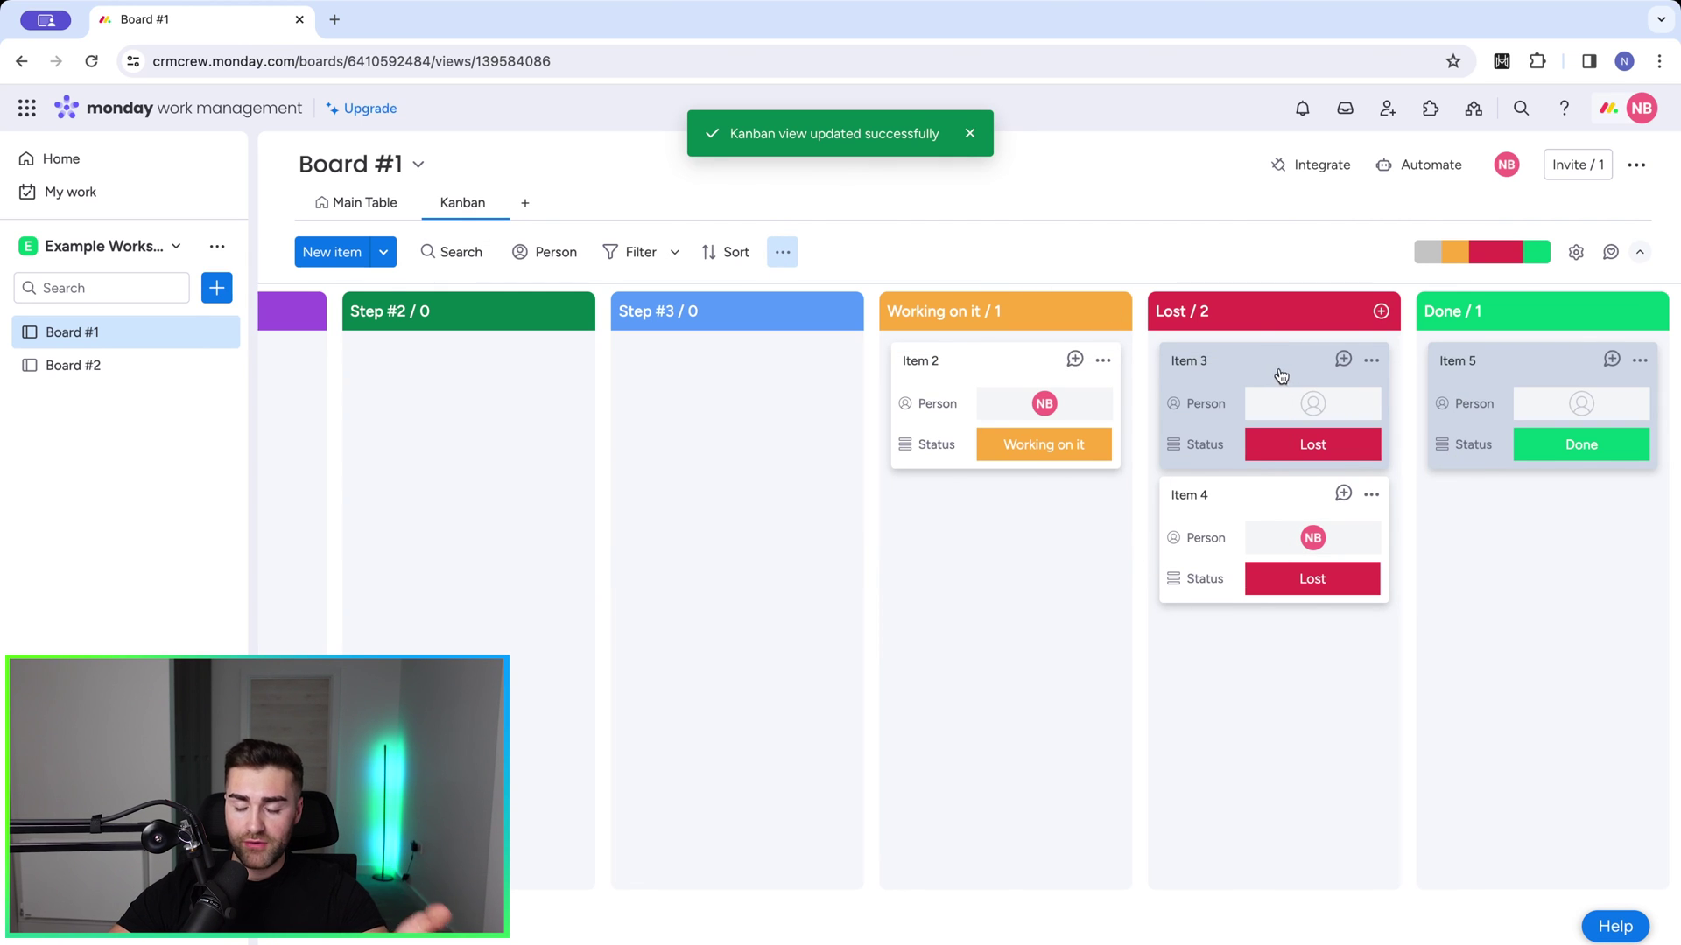
left_click(1338, 405)
left_click(1222, 540)
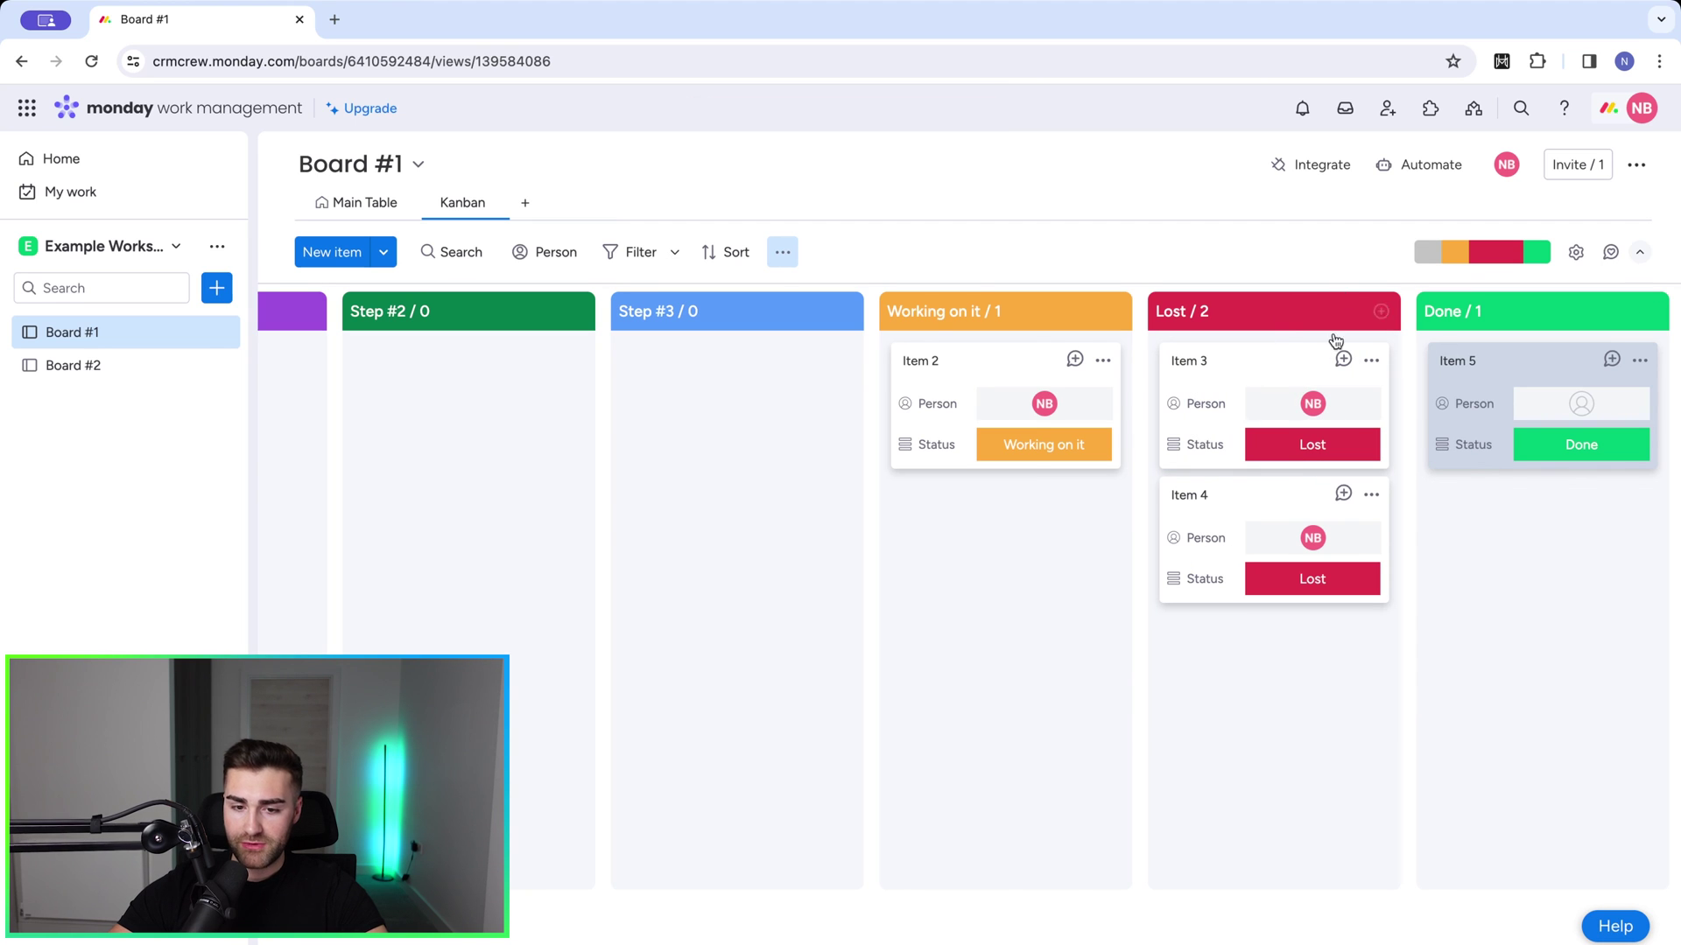
Add a second rule, Group is Group #2, in light purple, and save both rules to the view
left_click(786, 253)
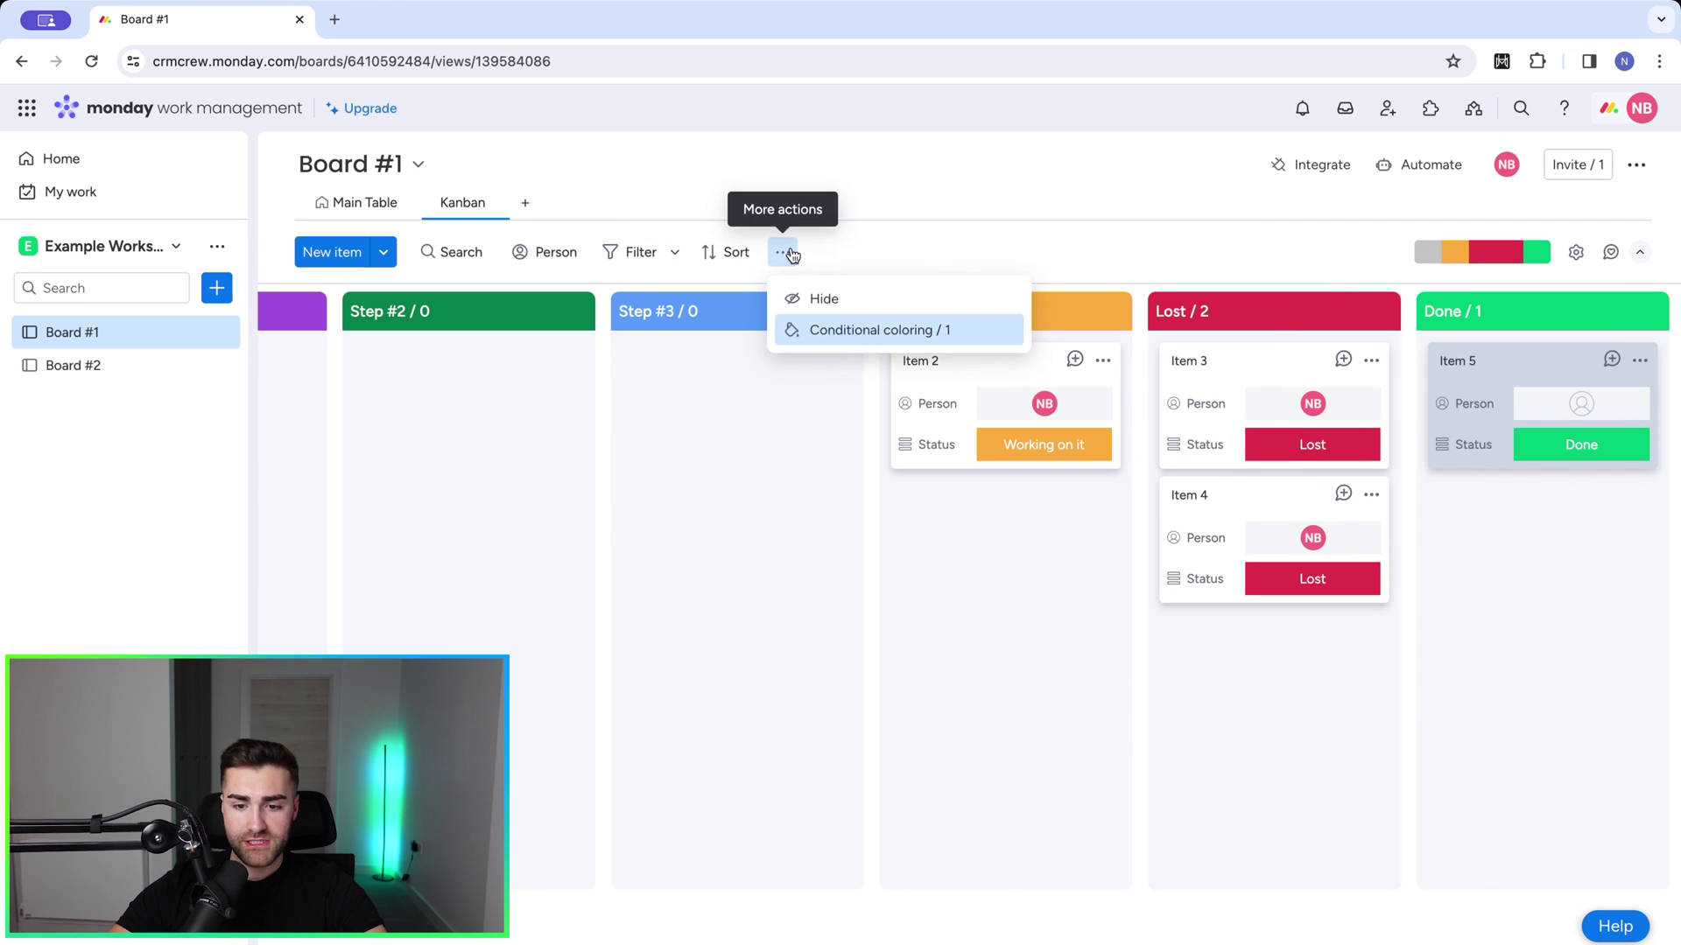
left_click(844, 330)
left_click(569, 517)
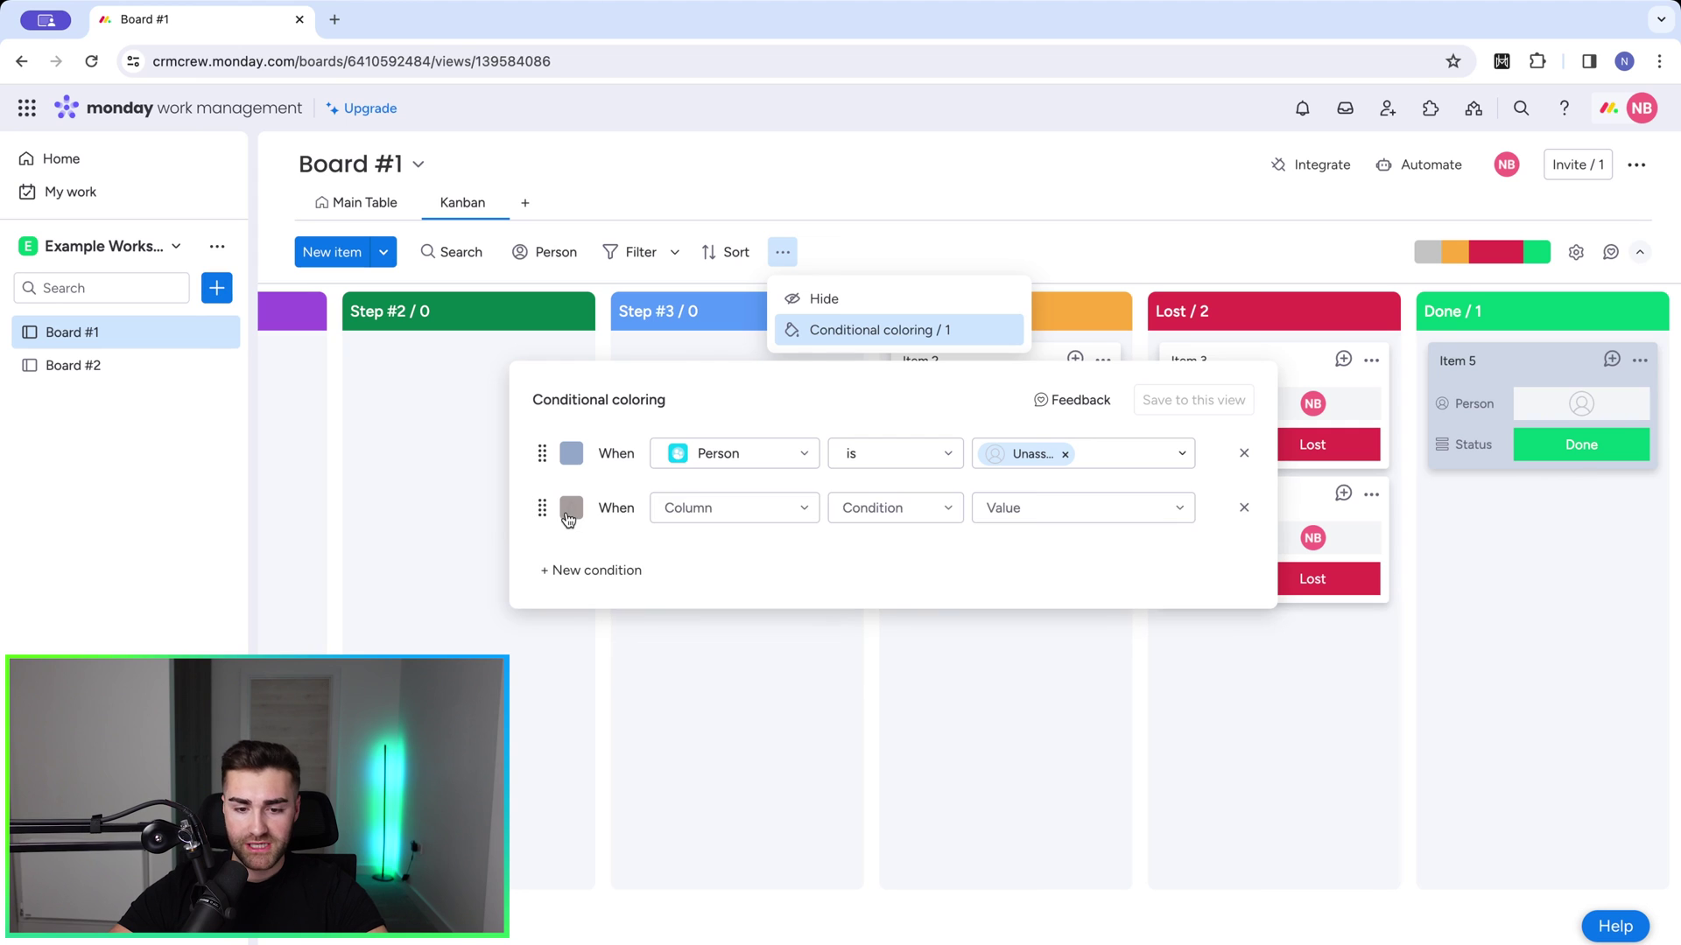
left_click(691, 508)
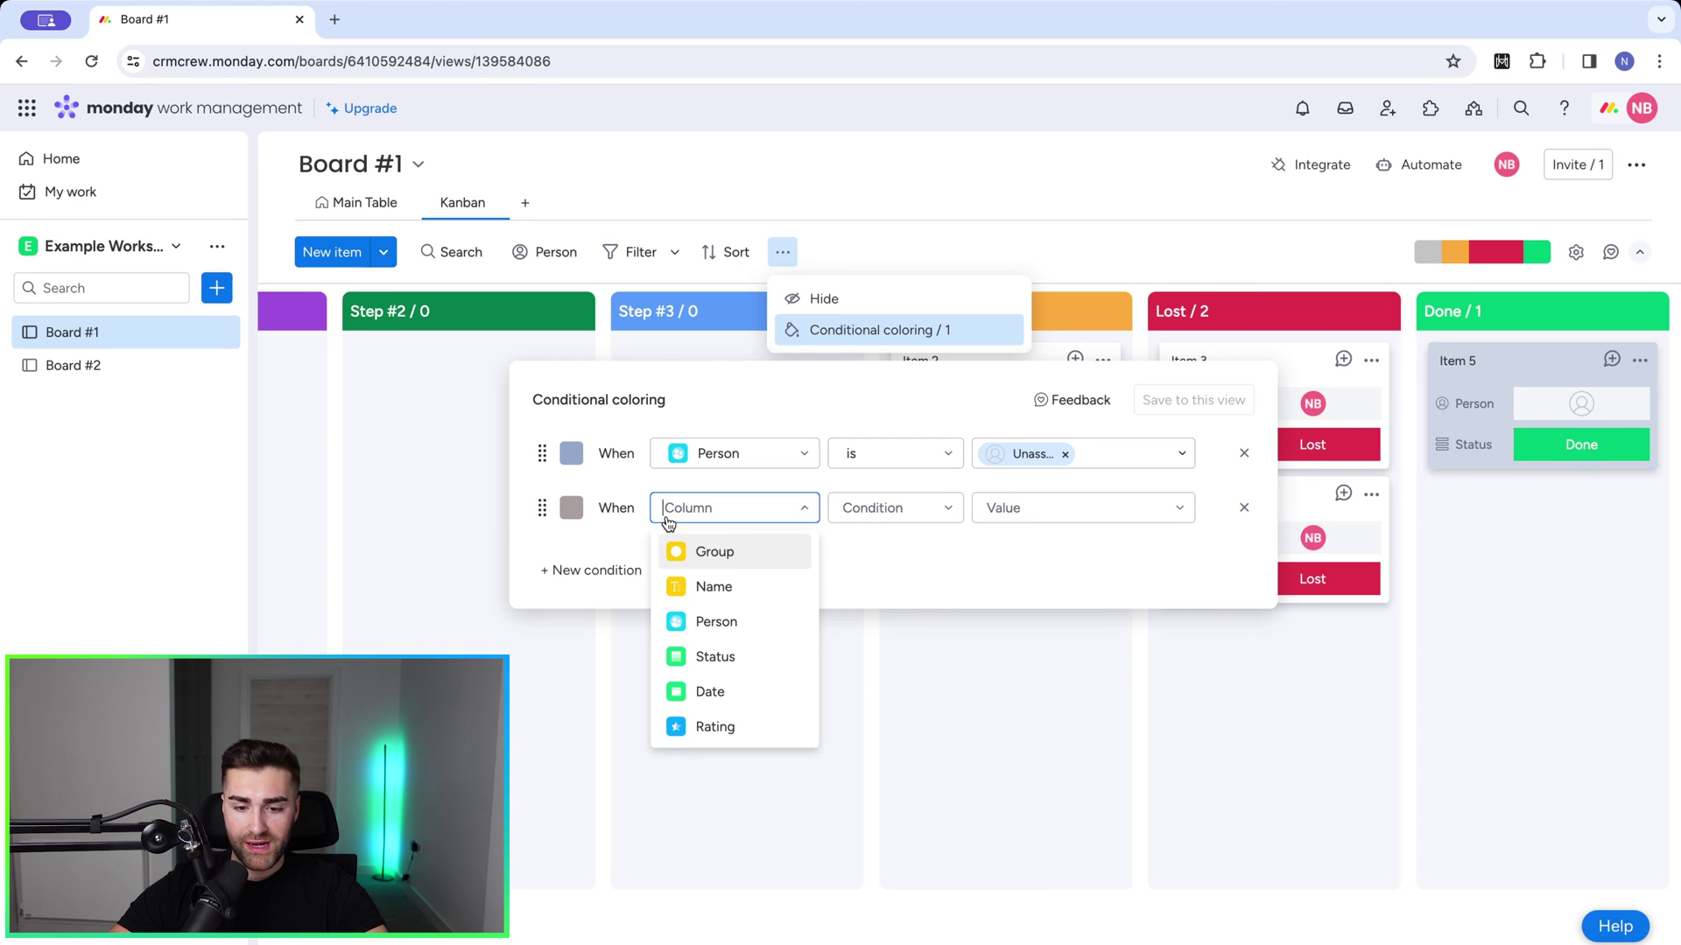
left_click(709, 553)
left_click(1072, 508)
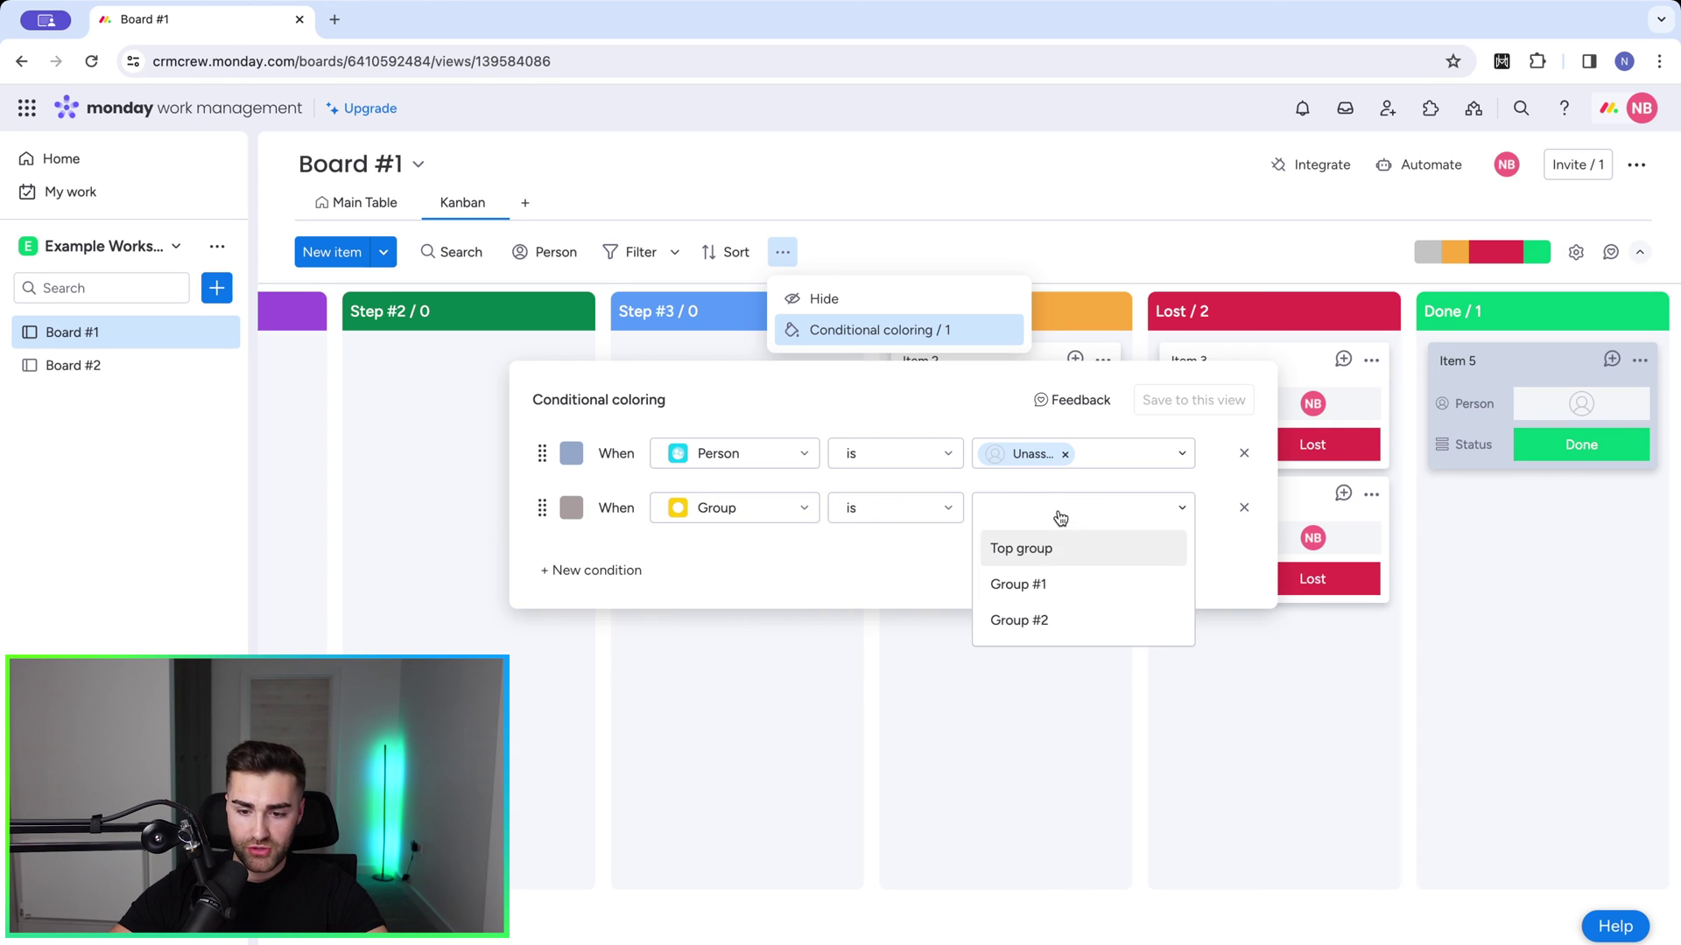
left_click(1012, 622)
left_click(571, 508)
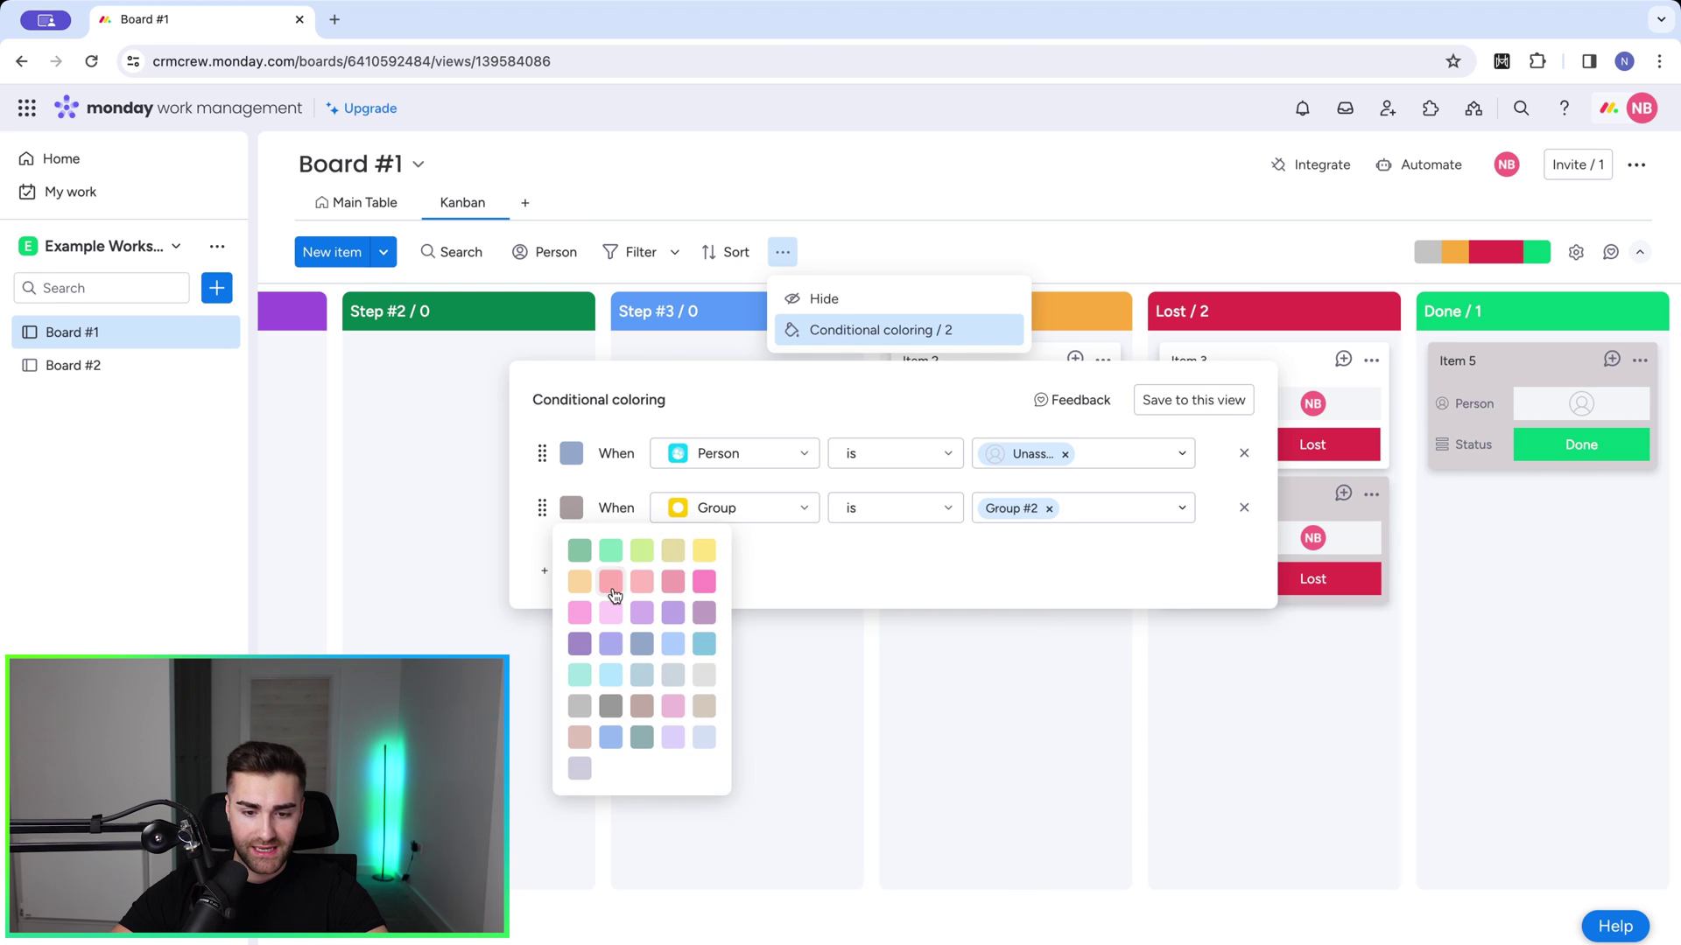
left_click(673, 740)
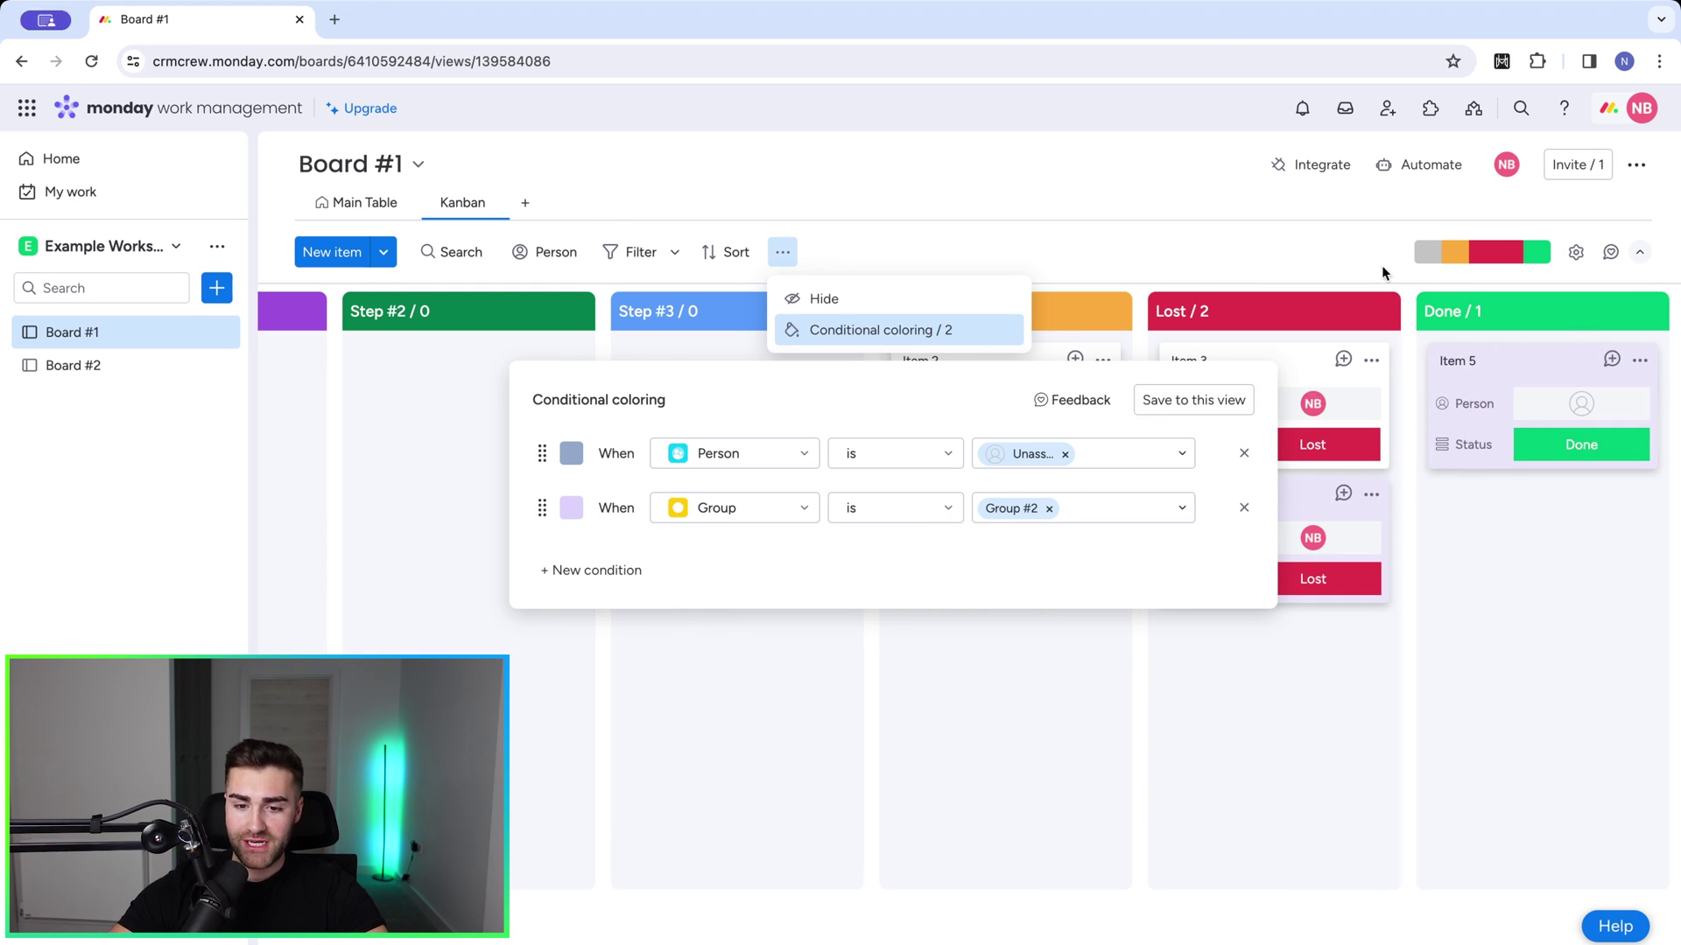
left_click(1201, 402)
left_click(909, 272)
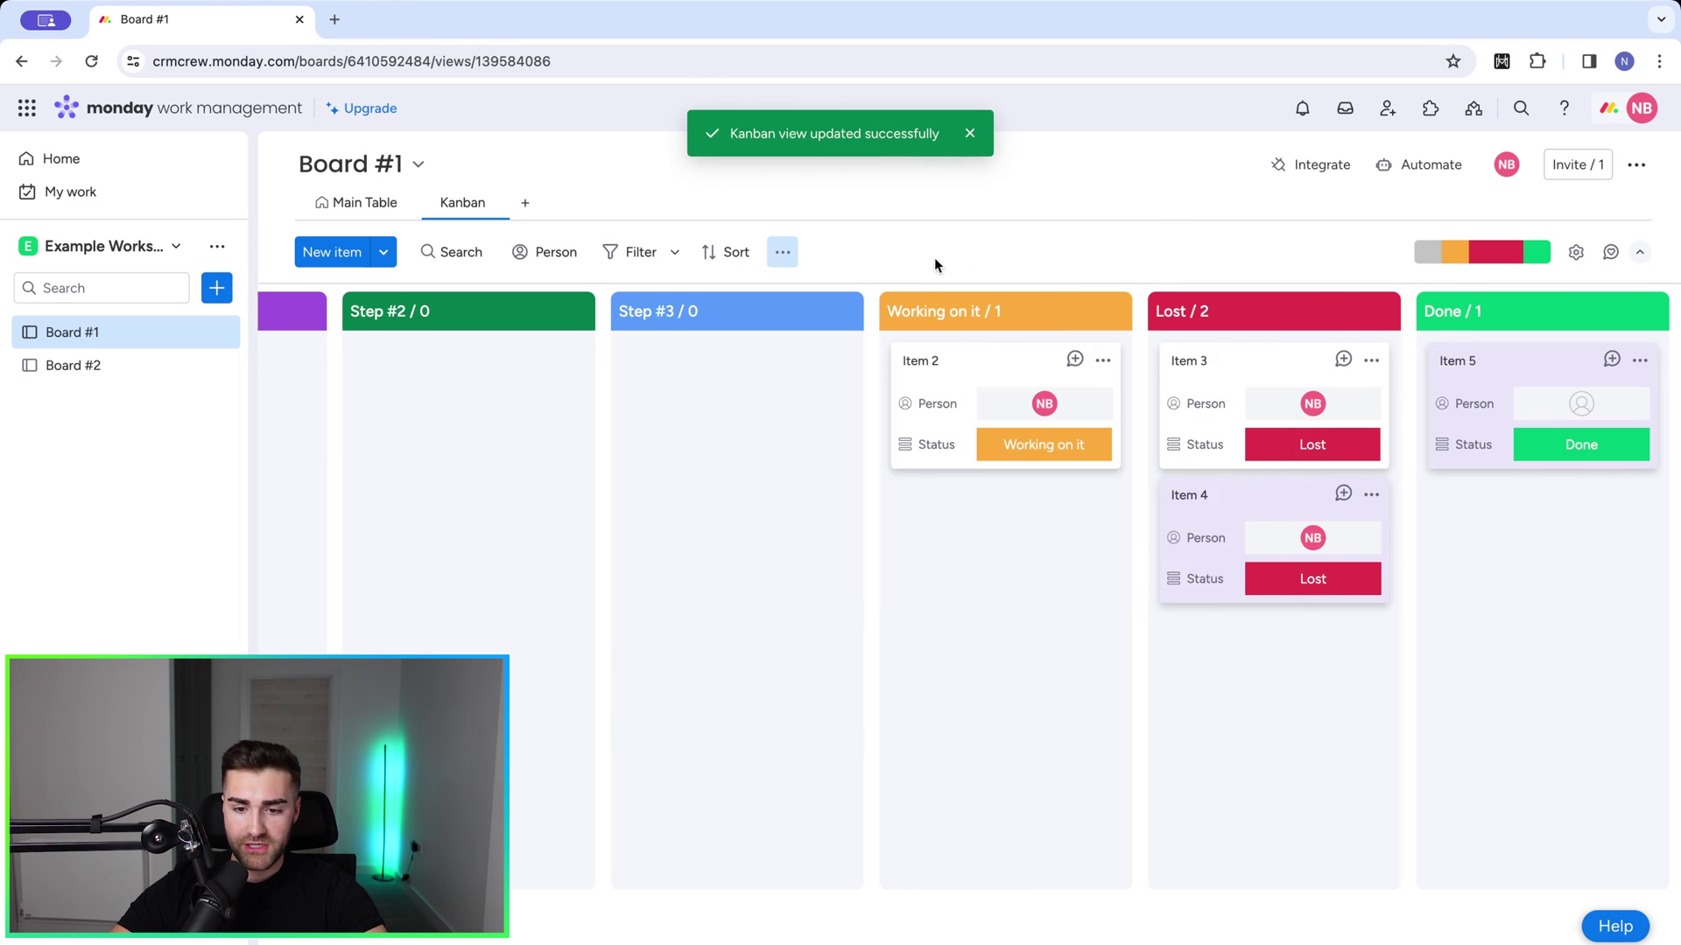
mouse_move(1190, 501)
left_mouse_down()
mouse_move(946, 503)
mouse_move(1193, 502)
left_mouse_up()
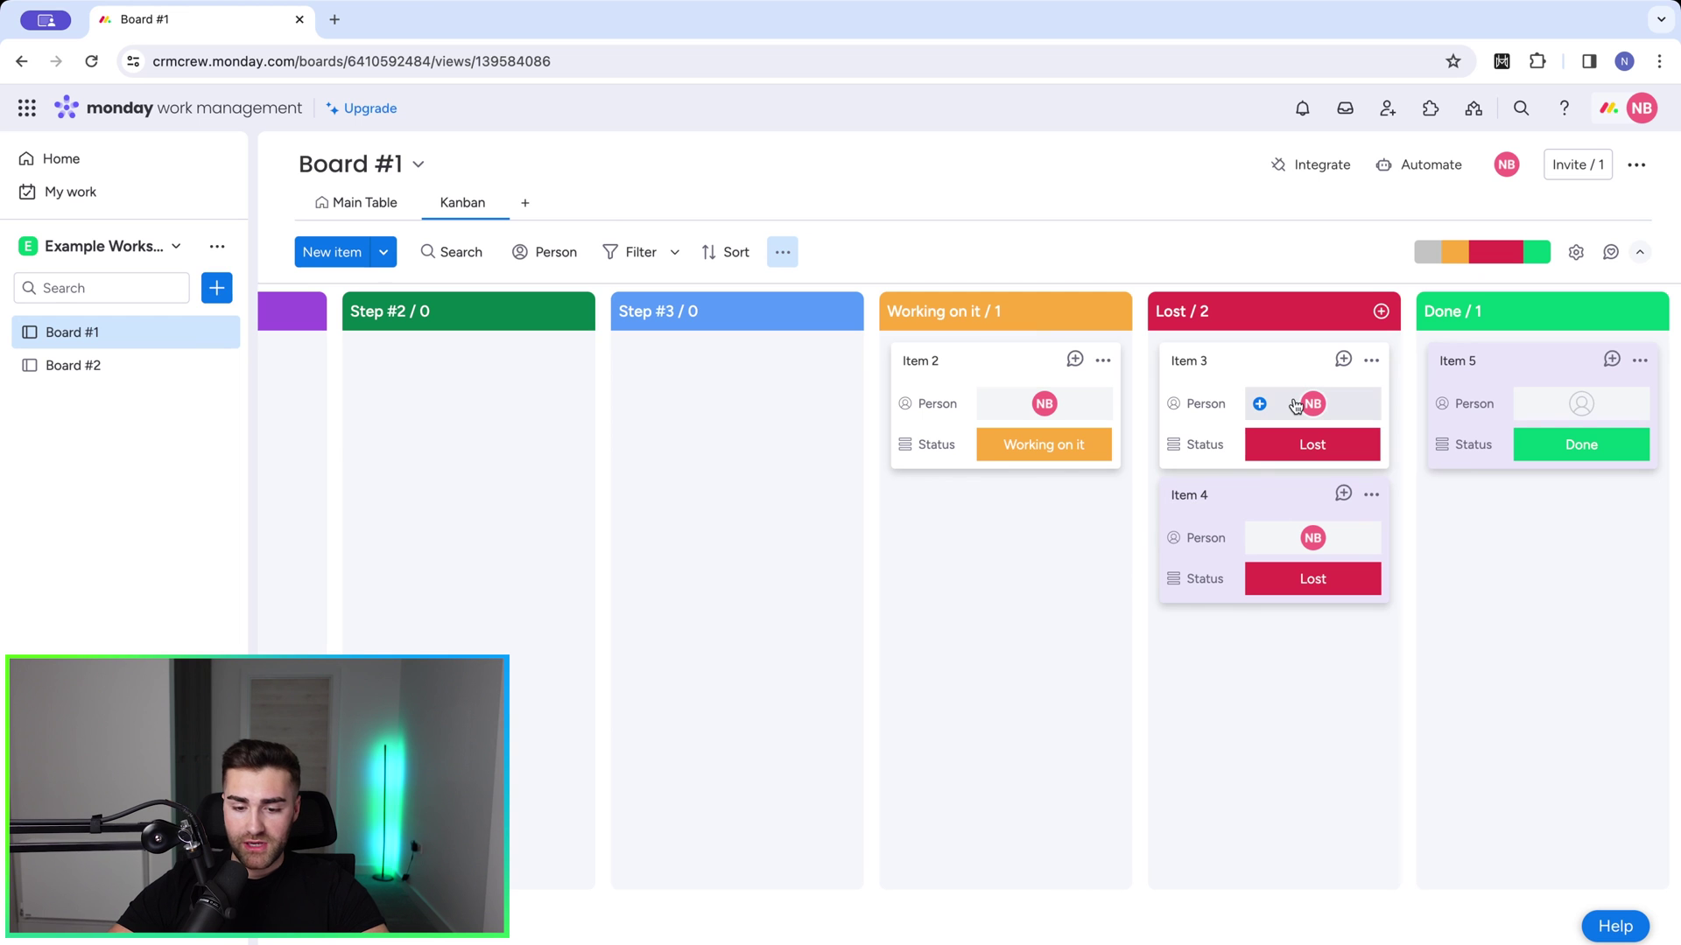